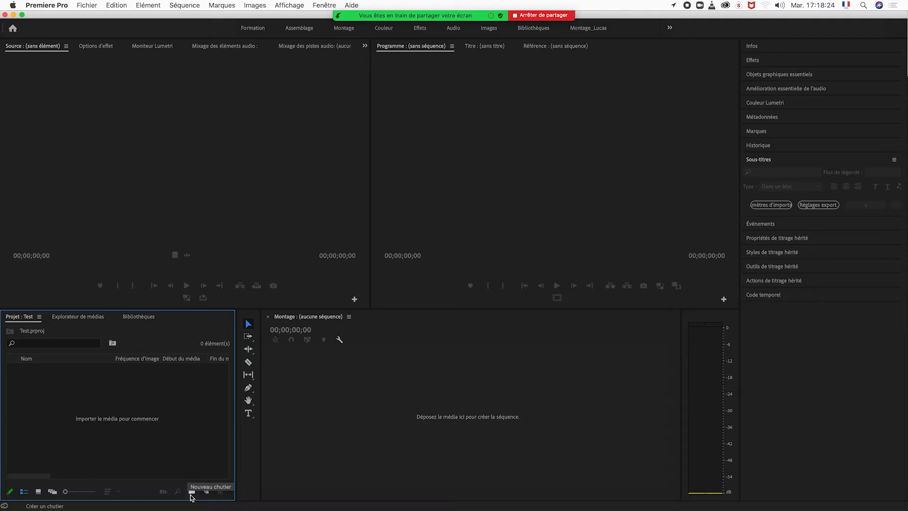
Create a bin named RUSH in the Test project
{"action": "left_click", "coordinate": [192, 494]}
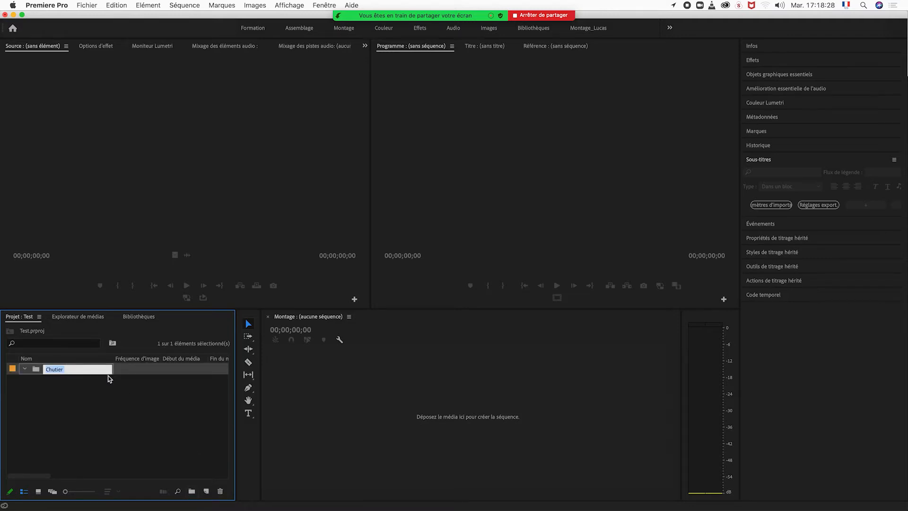
{"action": "key", "text": "BackSpace"}
{"action": "type", "text": "RUSH"}
{"action": "key", "text": "Tab"}
{"action": "left_click", "coordinate": [39, 391]}
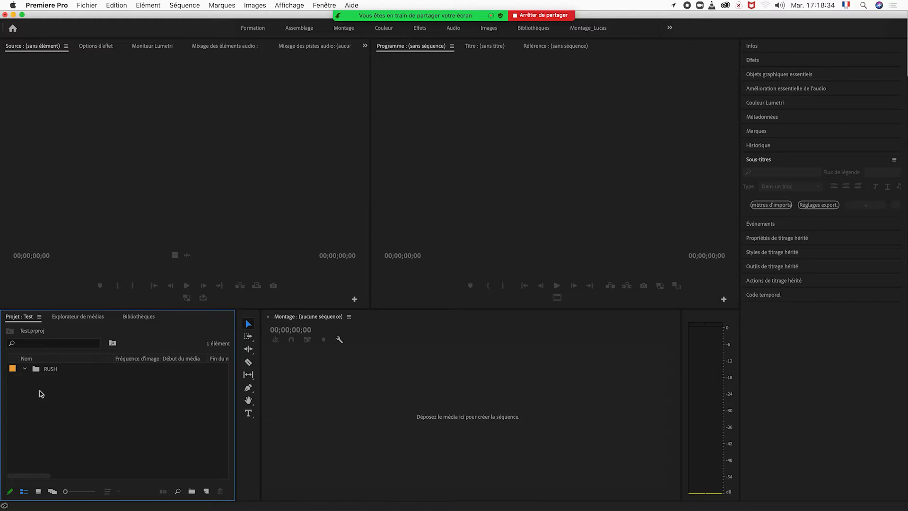
Create a second bin named SONS at the project's root level
{"action": "left_click", "coordinate": [192, 491]}
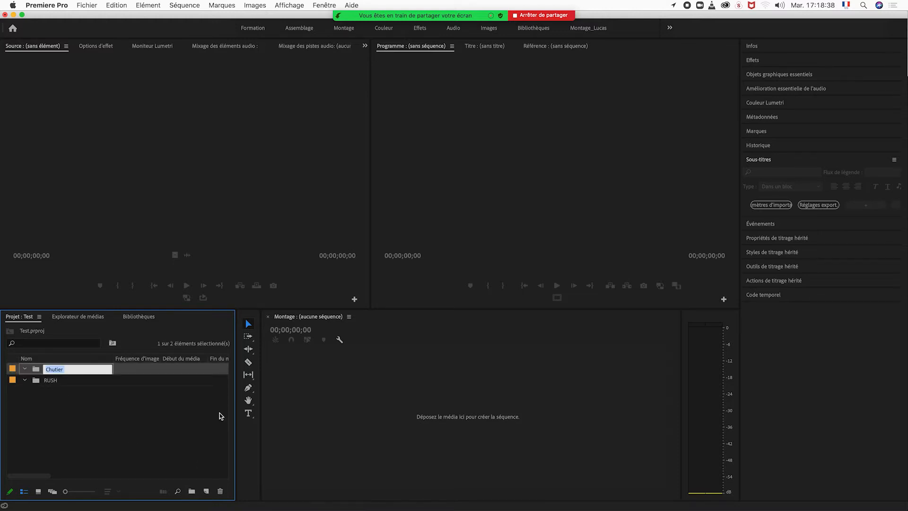
{"action": "key", "text": "BackSpace"}
{"action": "key", "text": "Tab"}
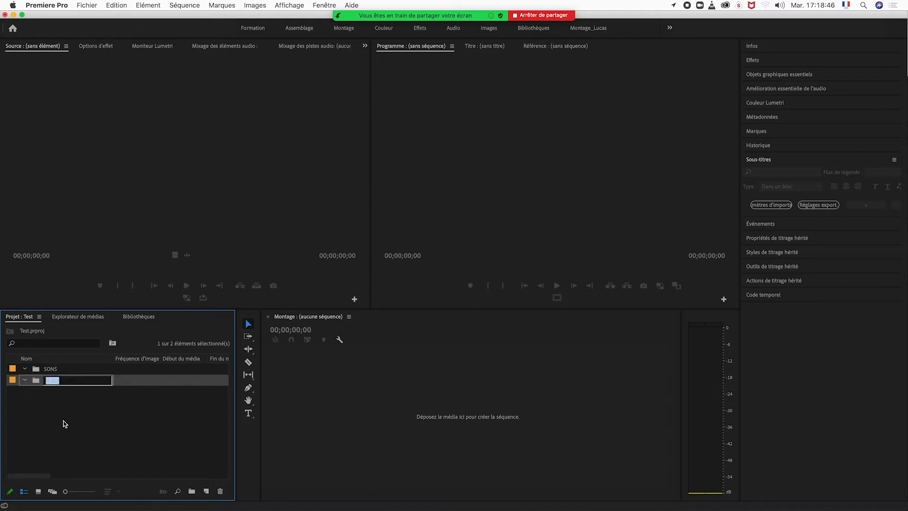
{"action": "left_click", "coordinate": [66, 423]}
Create a third bin named IMAGES alongside the RUSH and SONS bins
{"action": "left_click", "coordinate": [192, 491]}
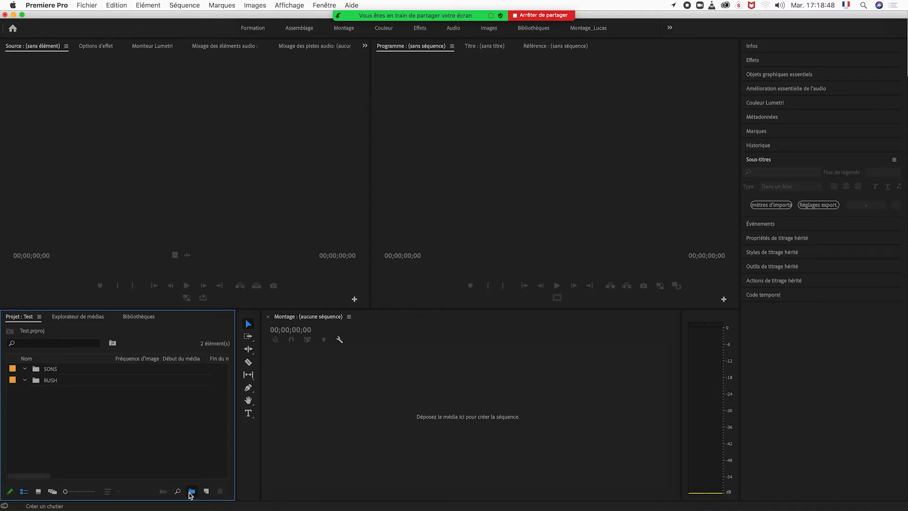
{"action": "key", "text": "BackSpace"}
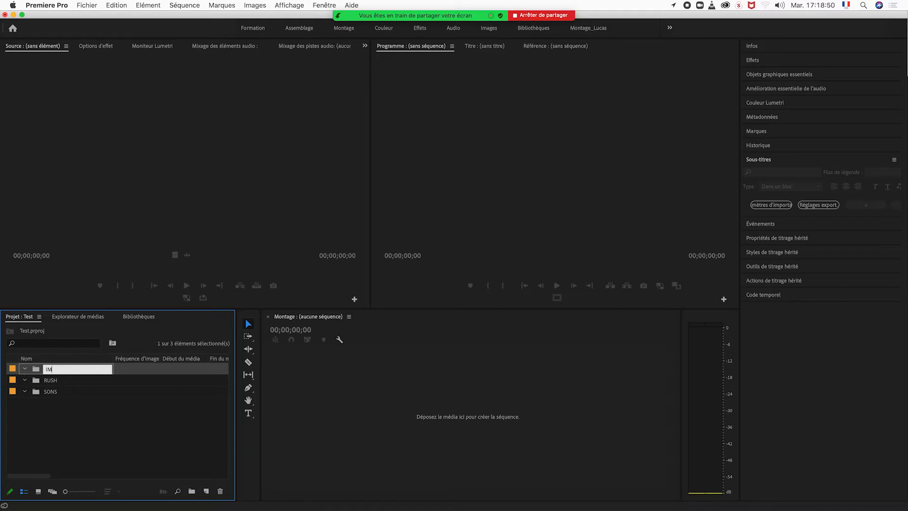
{"action": "type", "text": "IMAGES"}
{"action": "key", "text": "Tab"}
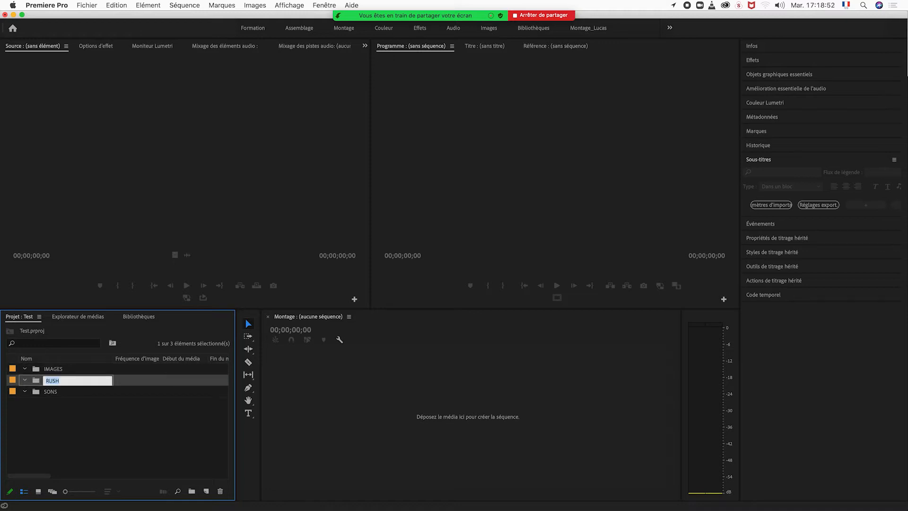
{"action": "left_click", "coordinate": [129, 433]}
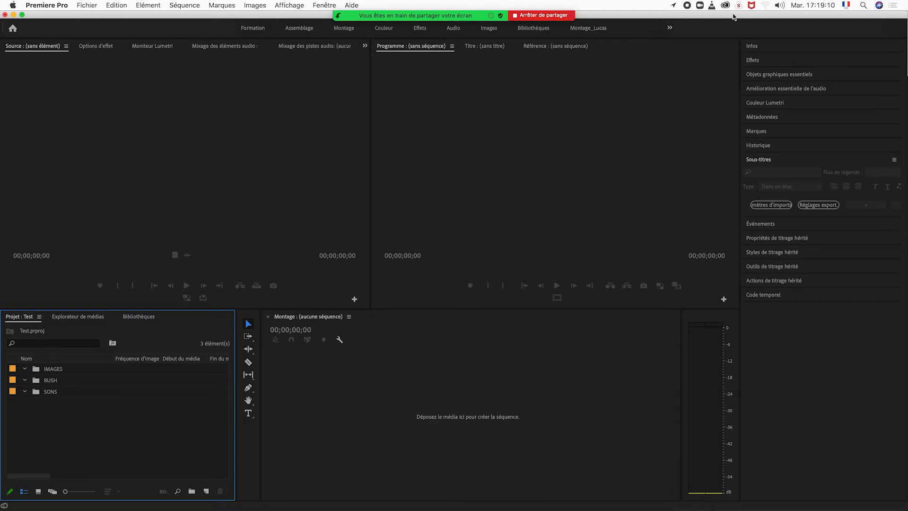
Switch to Finder and open the rushes folder inside Projet Test on the MACINTOSH HD user's Bureau
{"action": "mouse_move", "coordinate": [11, 506]}
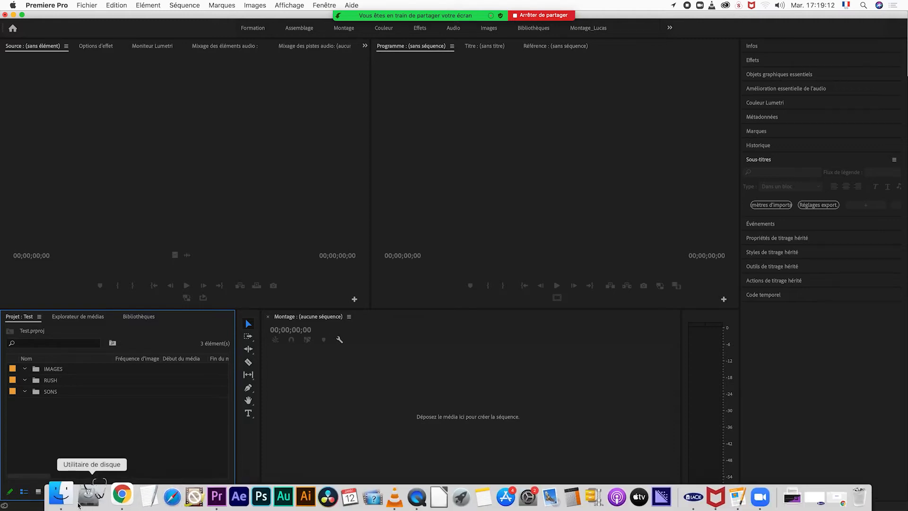
{"action": "left_click", "coordinate": [70, 499]}
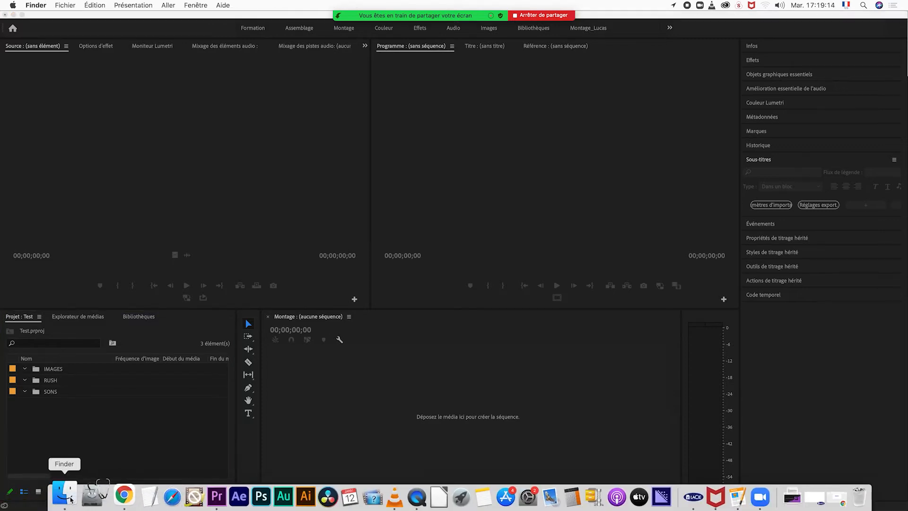
{"action": "left_click", "coordinate": [335, 134]}
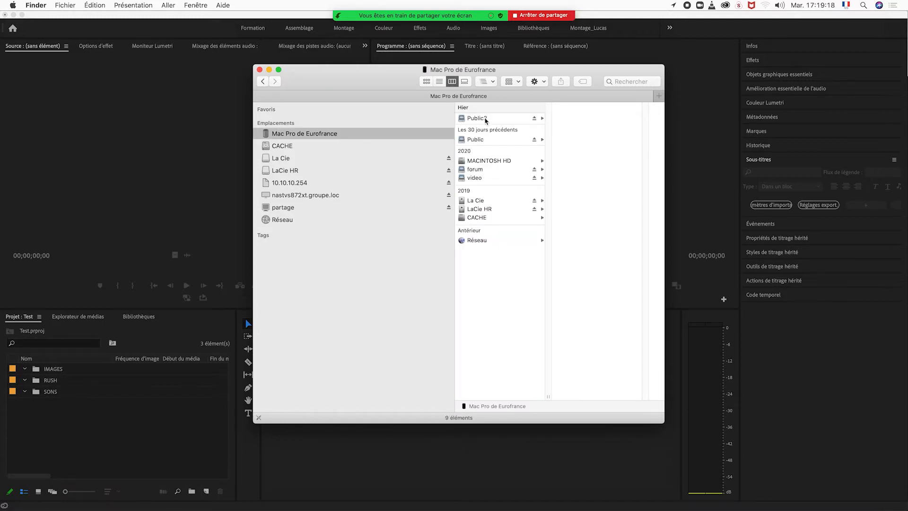
{"action": "left_click", "coordinate": [482, 161]}
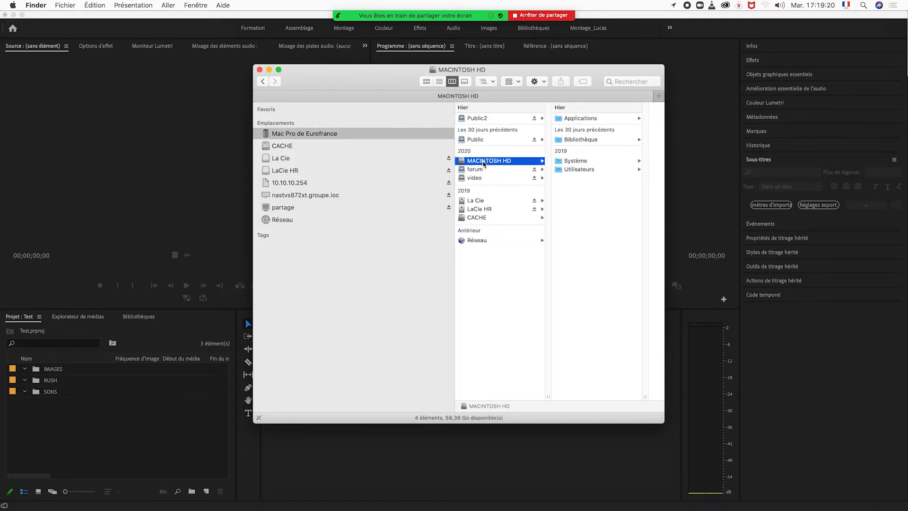
{"action": "left_click", "coordinate": [577, 170]}
{"action": "left_click", "coordinate": [605, 122]}
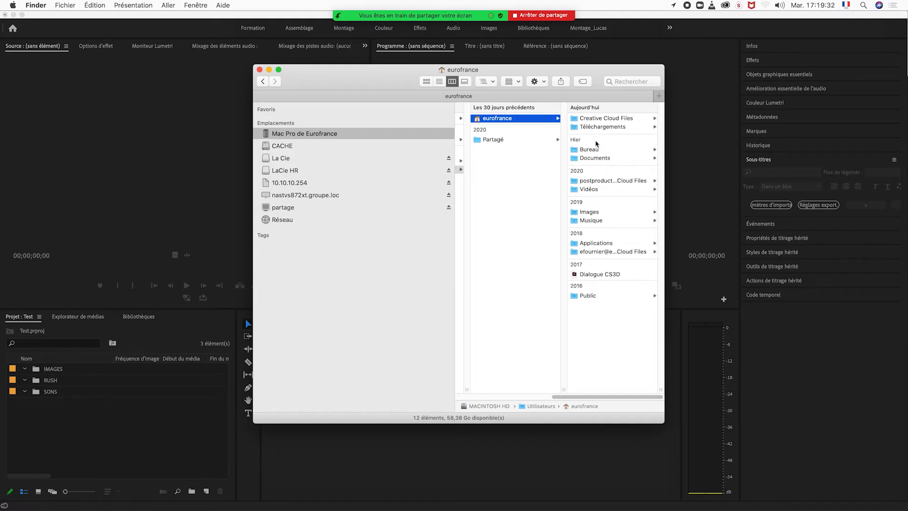
{"action": "left_click", "coordinate": [589, 149]}
{"action": "left_click", "coordinate": [596, 120]}
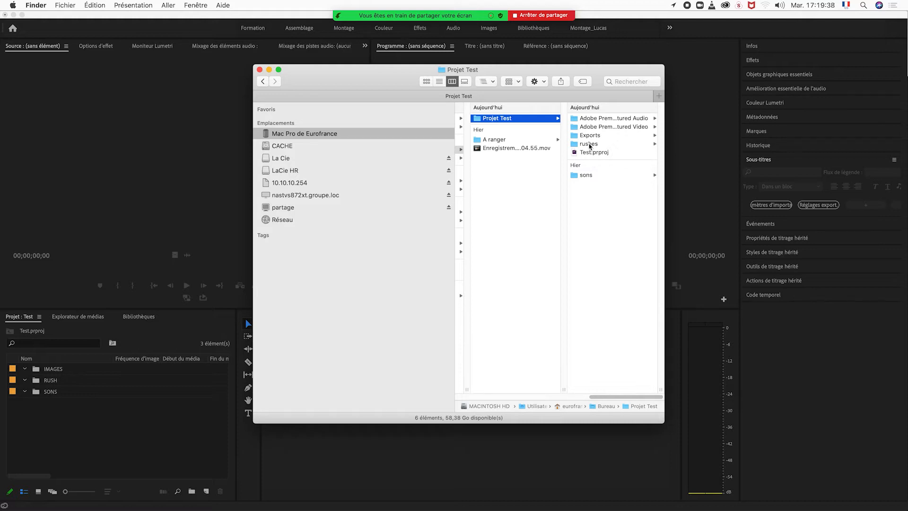
{"action": "left_click", "coordinate": [589, 144]}
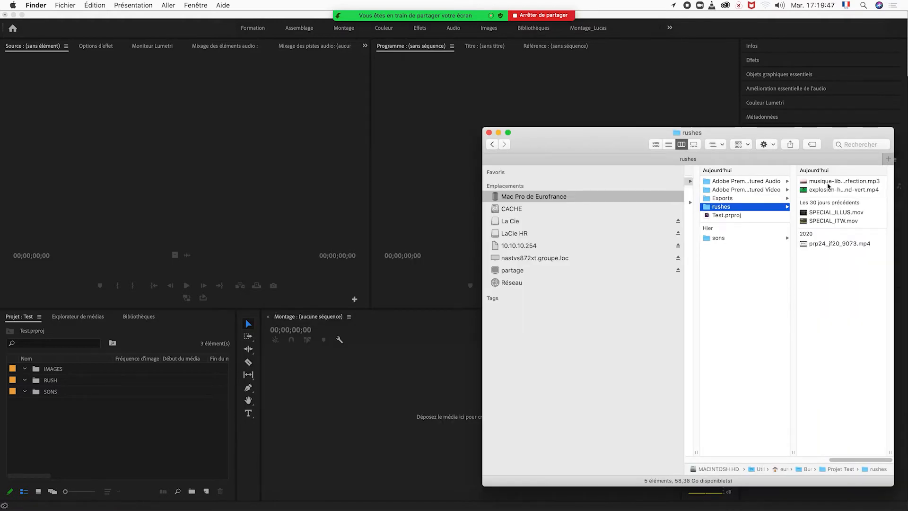
Widen the rushes folder's file column to fit the full file names and reposition the Finder window beside the project bins
{"action": "left_click", "coordinate": [829, 185]}
{"action": "left_click", "coordinate": [829, 183]}
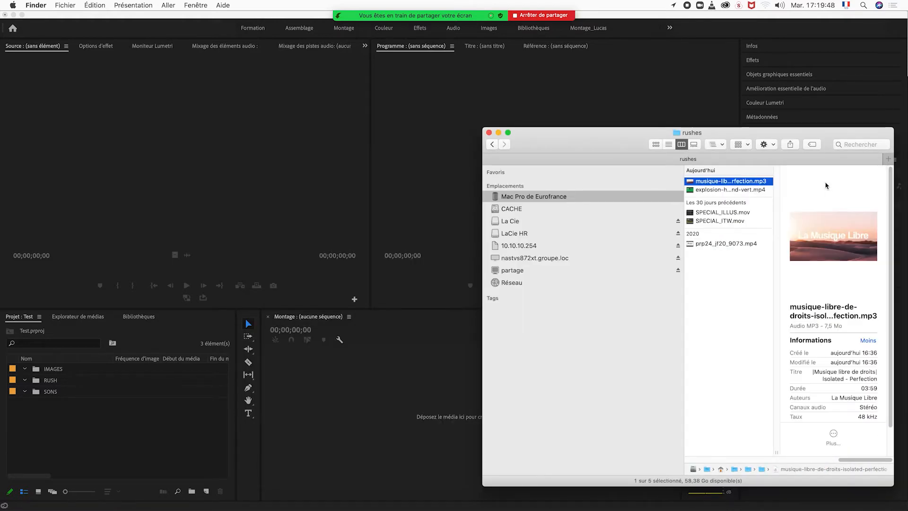
{"action": "left_click", "coordinate": [717, 184]}
{"action": "left_click", "coordinate": [726, 277]}
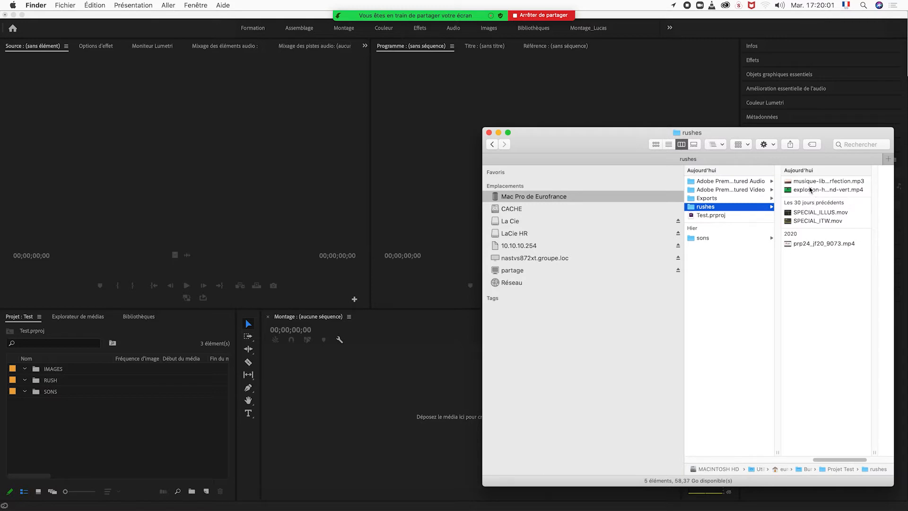
{"action": "double_click", "coordinate": [874, 452]}
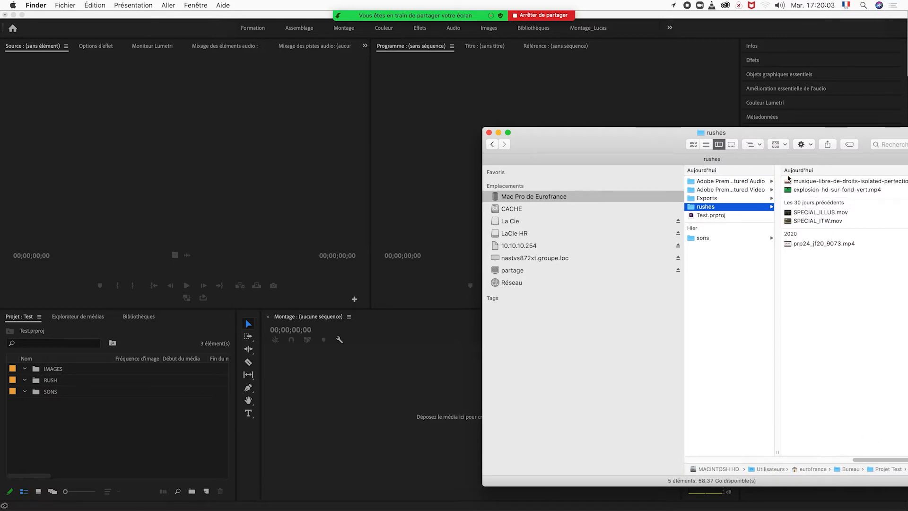
{"action": "double_click", "coordinate": [781, 135]}
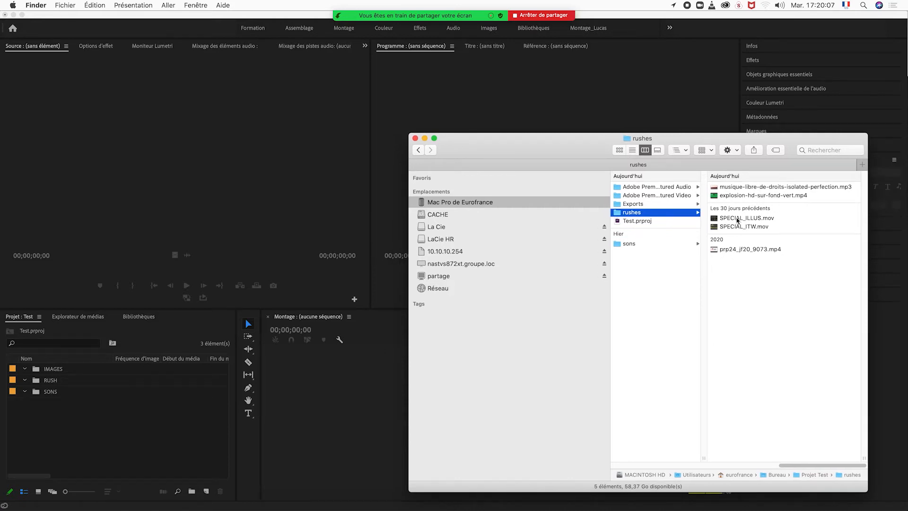
Import prp24_jf20_9073.mp4, SPECIAL_ILLUS.mov and SPECIAL_ITW.mov from the rushes folder into the RUSH bin
{"action": "left_click_drag", "start_coordinate": [735, 252], "coordinate": [54, 385]}
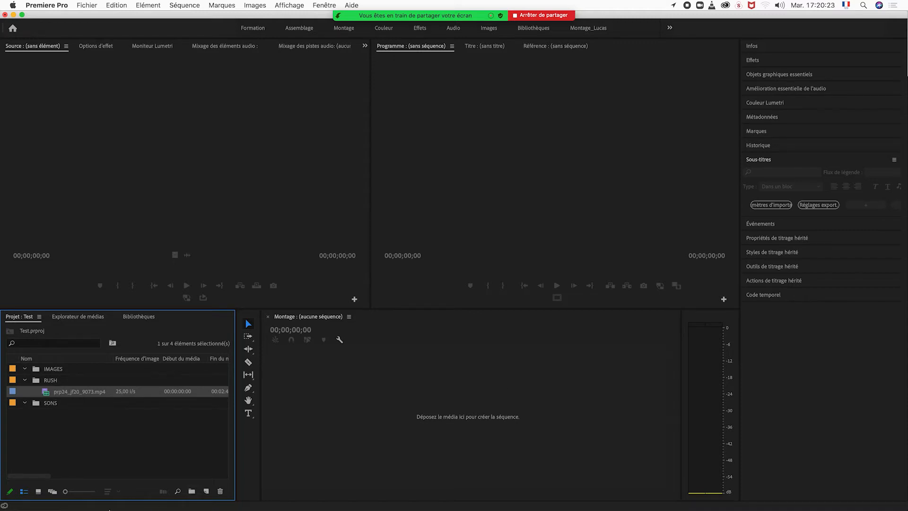
{"action": "left_click", "coordinate": [80, 502]}
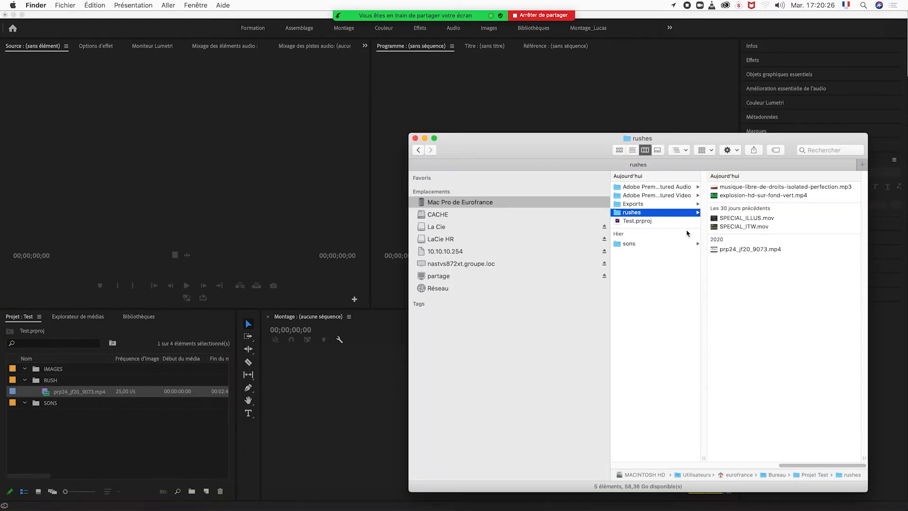
{"action": "left_click", "coordinate": [791, 219]}
{"action": "left_click", "coordinate": [768, 227], "text": "shift"}
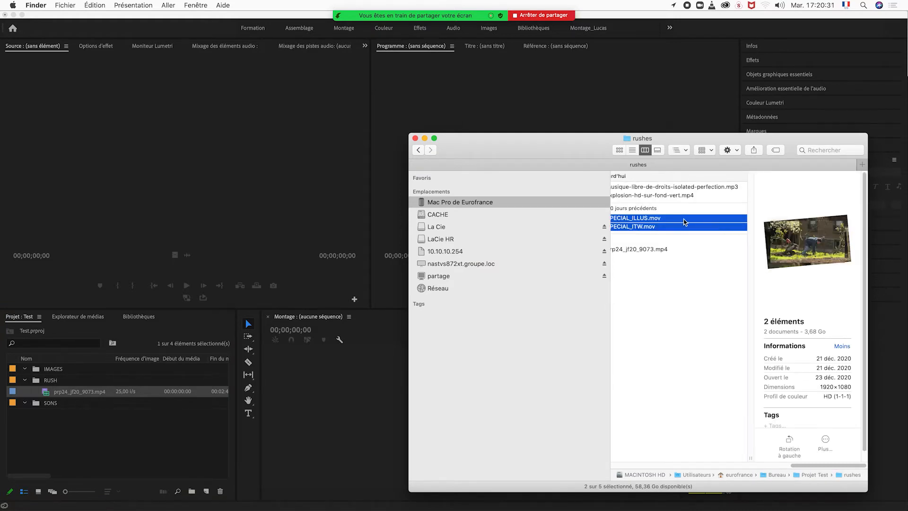
{"action": "left_click_drag", "start_coordinate": [677, 223], "coordinate": [63, 387]}
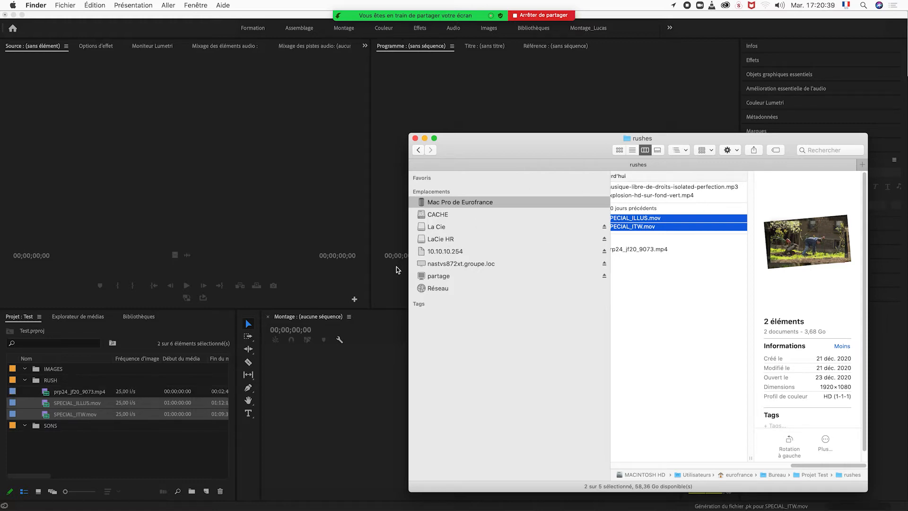
{"action": "left_click", "coordinate": [137, 452]}
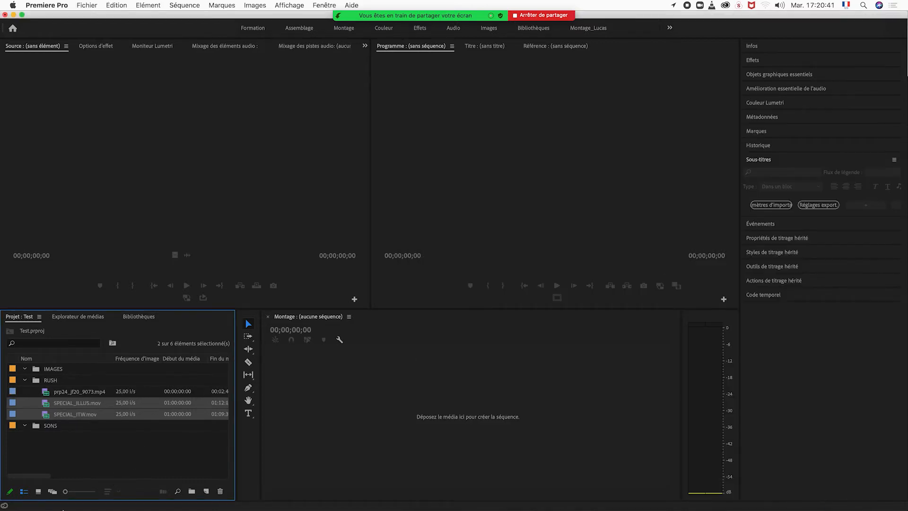
Import musique-libre-de-droits-isolated-perfection.mp3 from the Finder rushes folder into the SONS bin
{"action": "left_click", "coordinate": [67, 493]}
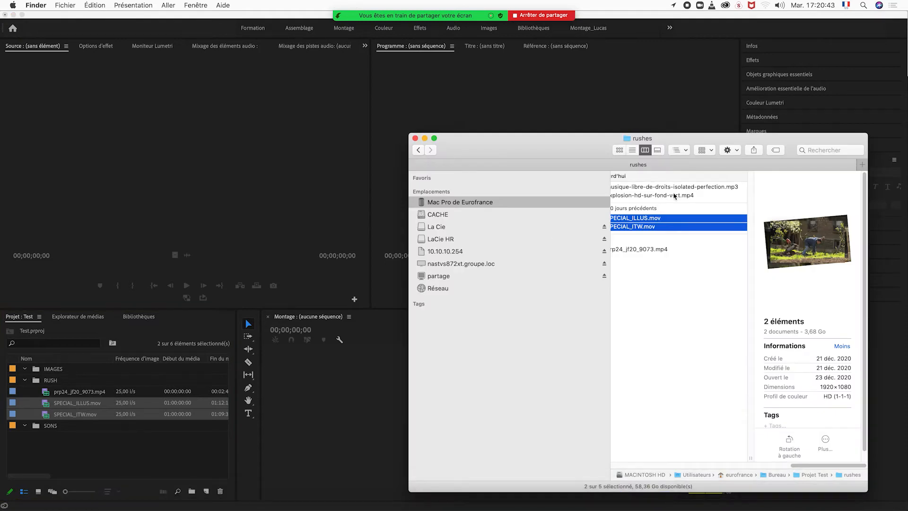
{"action": "left_click_drag", "start_coordinate": [814, 465], "coordinate": [799, 468]}
{"action": "left_click_drag", "start_coordinate": [723, 188], "coordinate": [78, 427]}
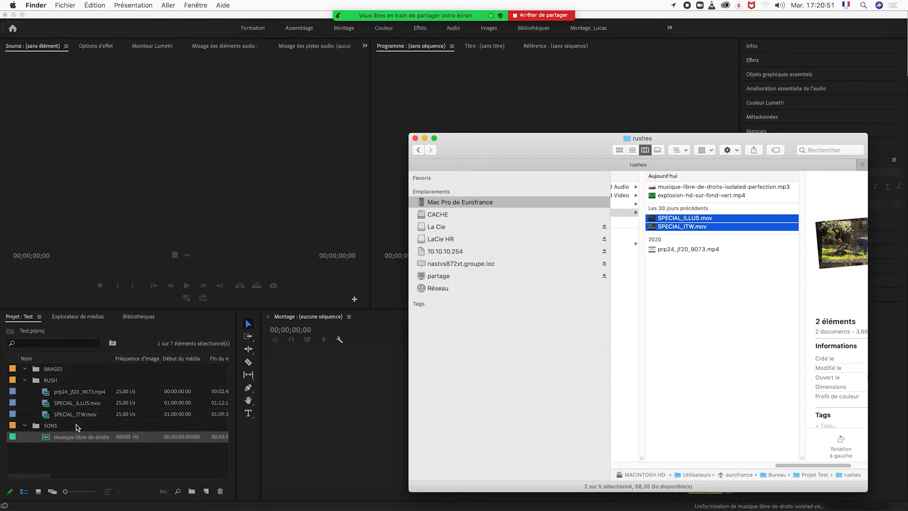
Import explosion-hd-sur-fond-vert.mp4 into the RUSH bin and close the Finder window
{"action": "left_click", "coordinate": [683, 196]}
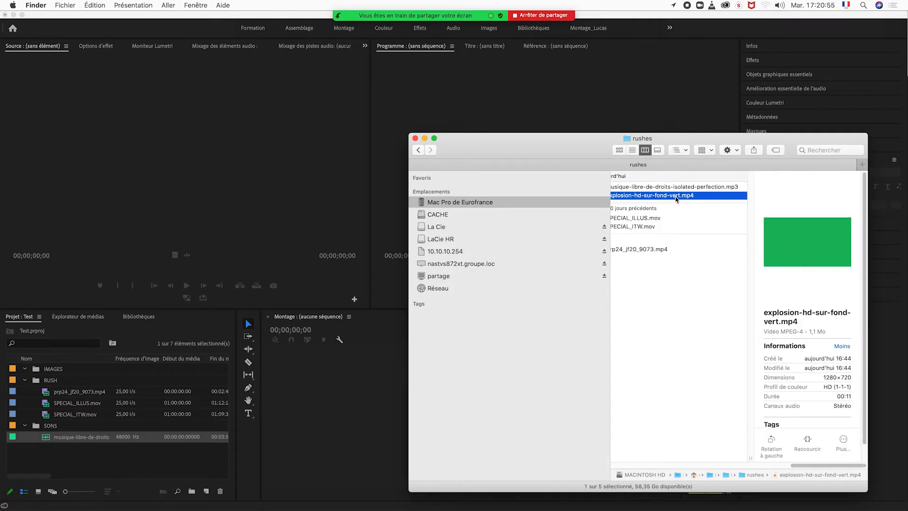
{"action": "left_click_drag", "start_coordinate": [677, 199], "coordinate": [109, 381]}
{"action": "left_click", "coordinate": [416, 139]}
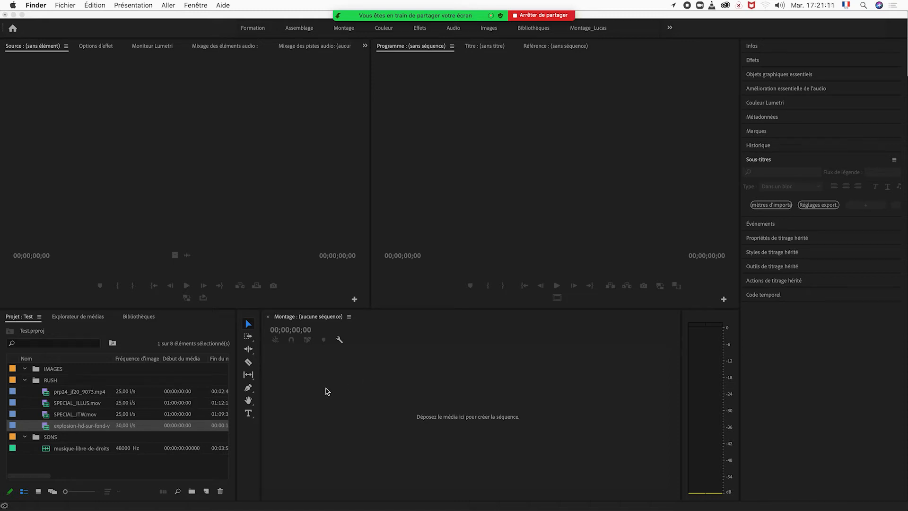
Return to Premiere Pro and create a new sequence named Séquence 1 with the AVC-I 100 1080p25 preset
{"action": "left_click", "coordinate": [356, 395]}
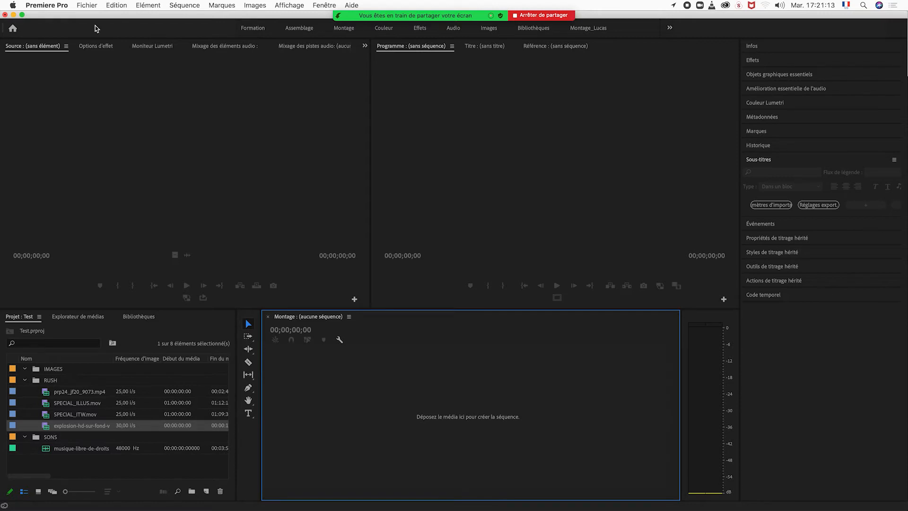
{"action": "left_click", "coordinate": [92, 6]}
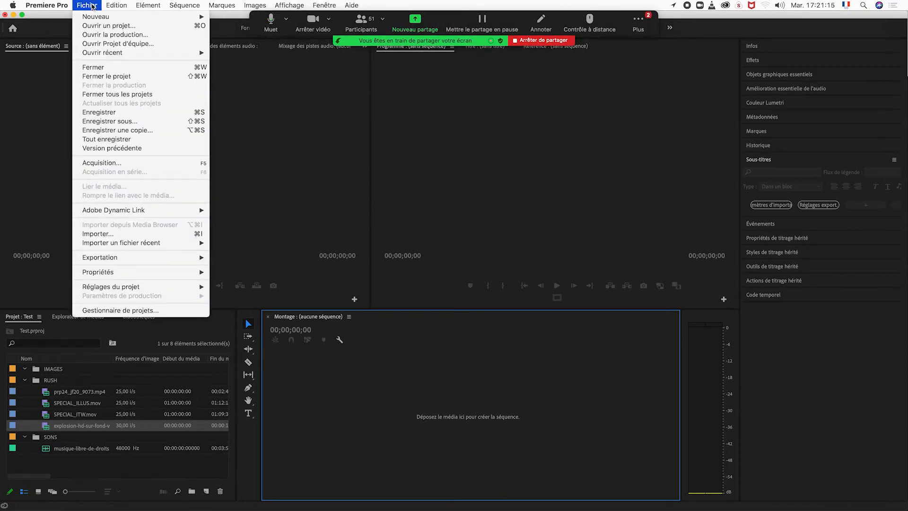
{"action": "mouse_move", "coordinate": [100, 17]}
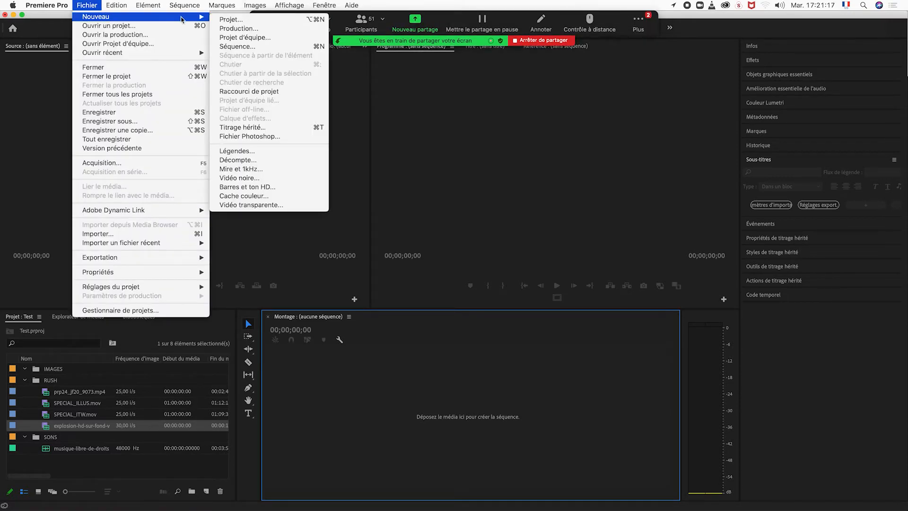
{"action": "left_click", "coordinate": [284, 47]}
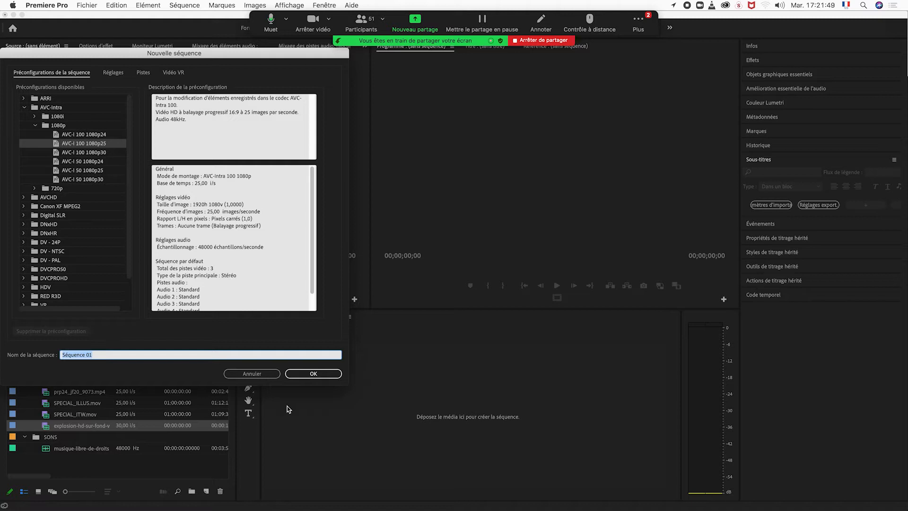
{"action": "key", "text": "BackSpace"}
{"action": "type", "text": "Sé"}
{"action": "left_click", "coordinate": [306, 376]}
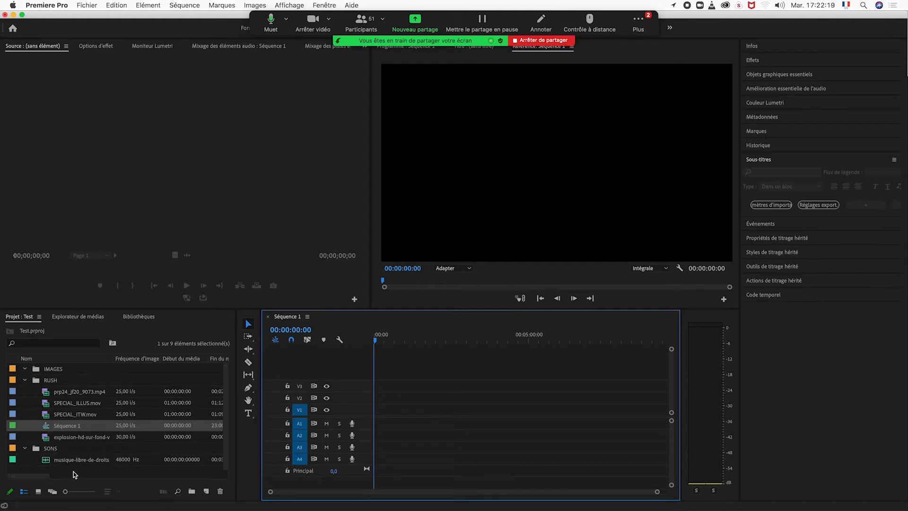
Create a new bin named SEQUENCES in the project
{"action": "left_click", "coordinate": [190, 492]}
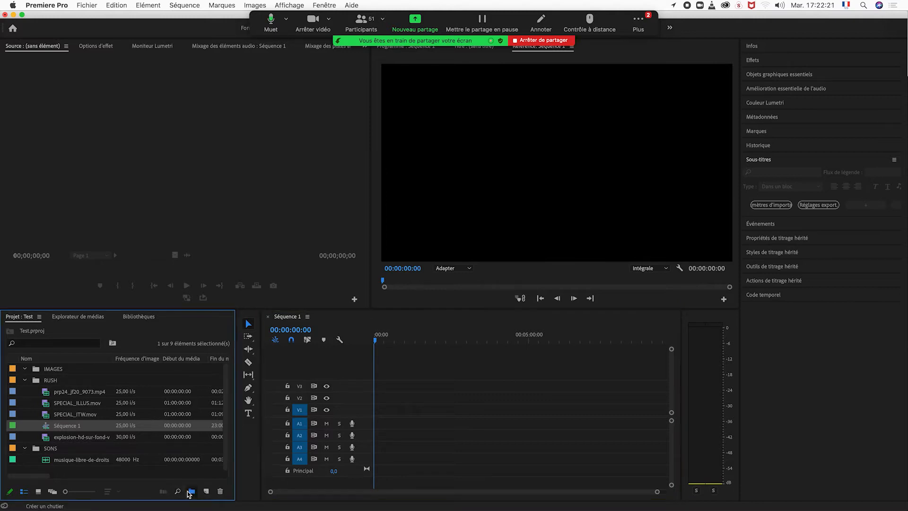
{"action": "key", "text": "BackSpace"}
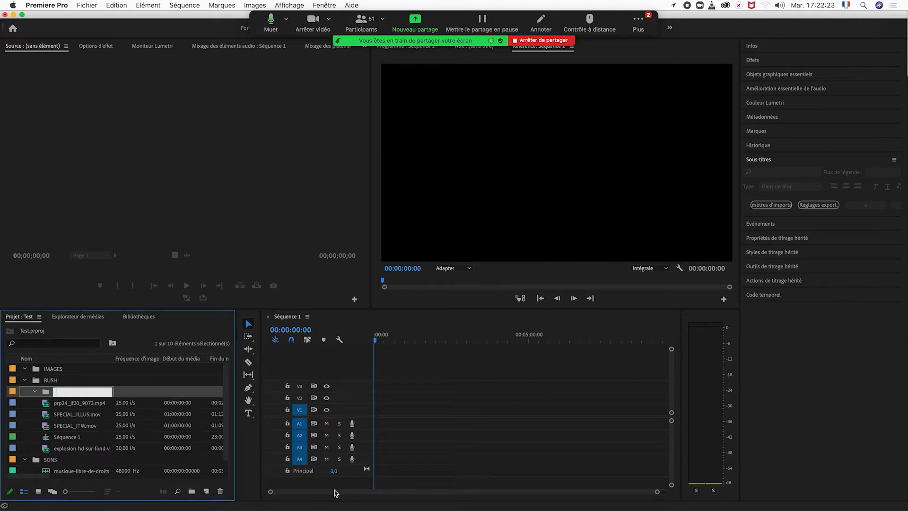
{"action": "type", "text": "SEQUENCES"}
{"action": "key", "text": "Tab"}
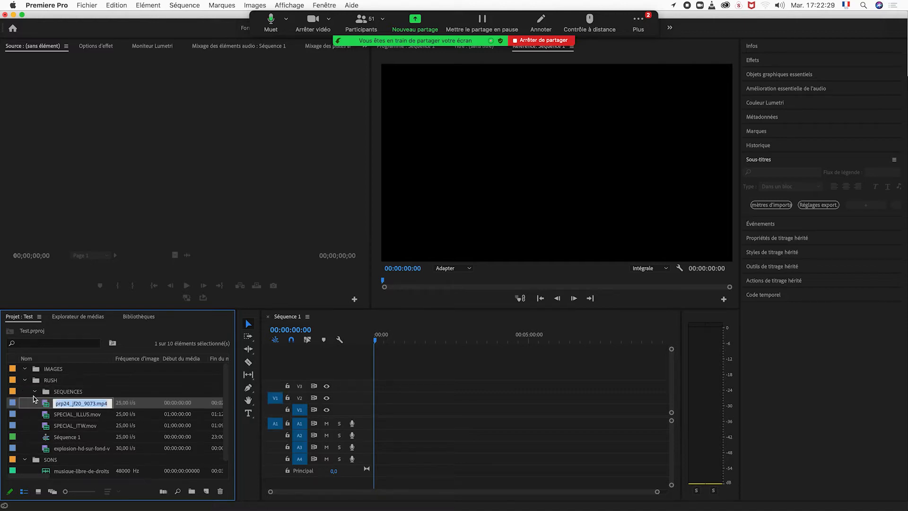
Move the SEQUENCES bin out of the RUSH bin to the root level of the project
{"action": "left_click", "coordinate": [35, 393]}
{"action": "left_click", "coordinate": [62, 392]}
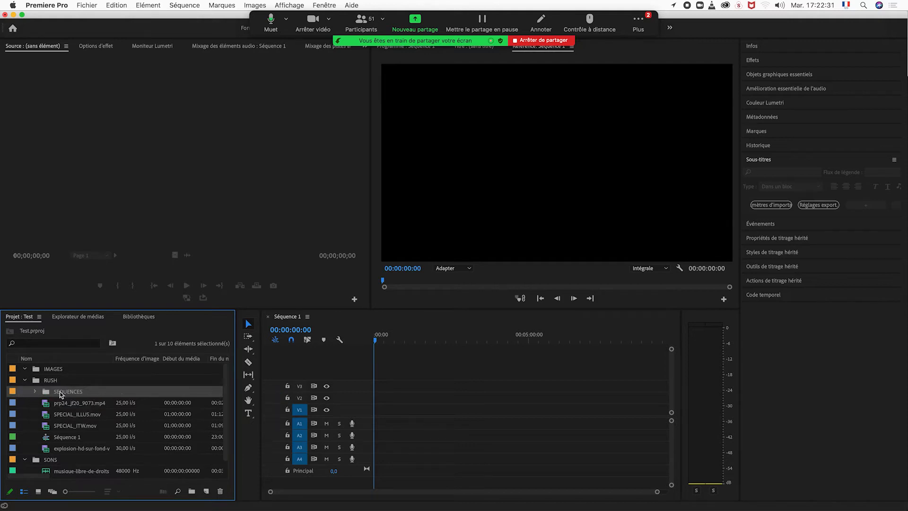
{"action": "scroll", "coordinate": [58, 449], "scroll_direction": "down", "scroll_amount": 1}
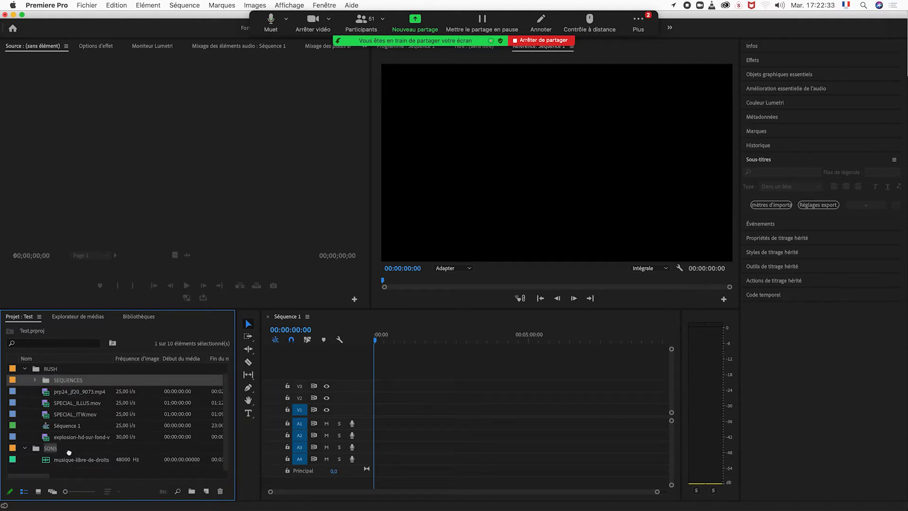
{"action": "left_click_drag", "start_coordinate": [71, 473], "coordinate": [72, 471]}
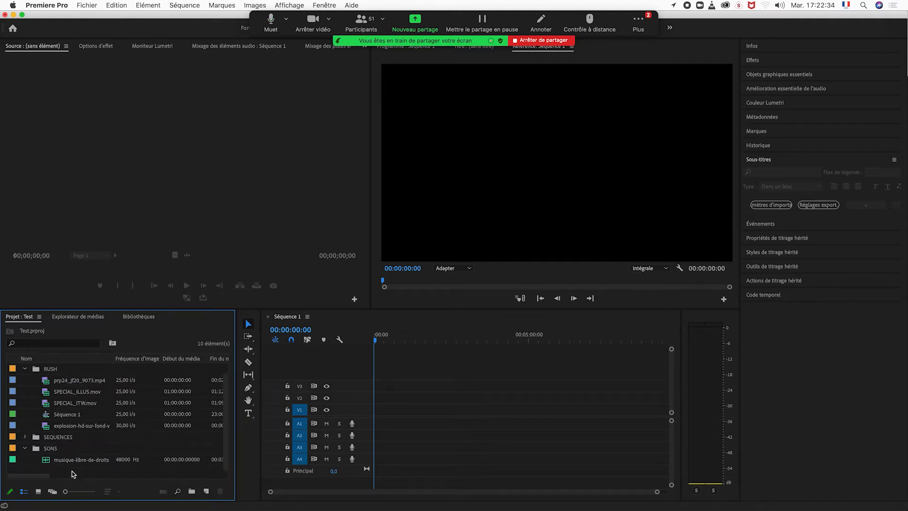
{"action": "left_click", "coordinate": [42, 438]}
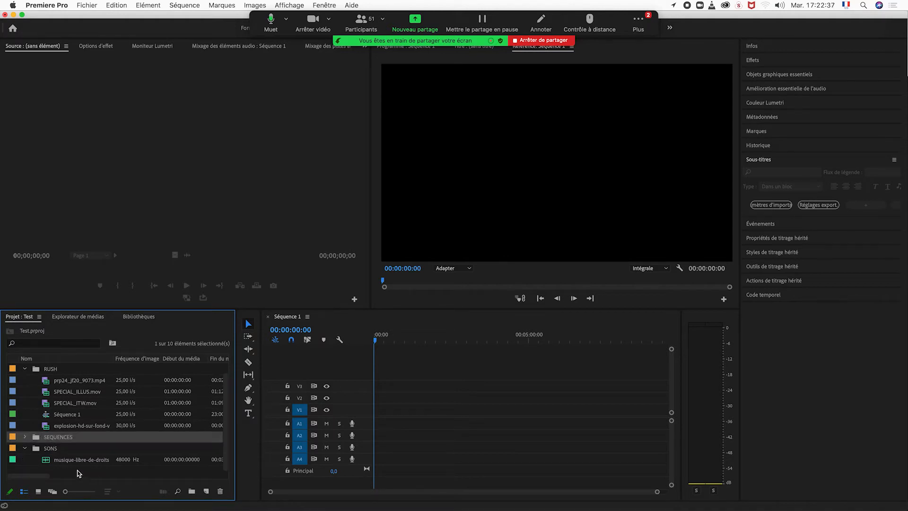
Move Séquence 1 from the RUSH bin into the SEQUENCES bin and expand that bin
{"action": "left_click", "coordinate": [61, 418]}
{"action": "left_click_drag", "start_coordinate": [64, 416], "coordinate": [63, 440]}
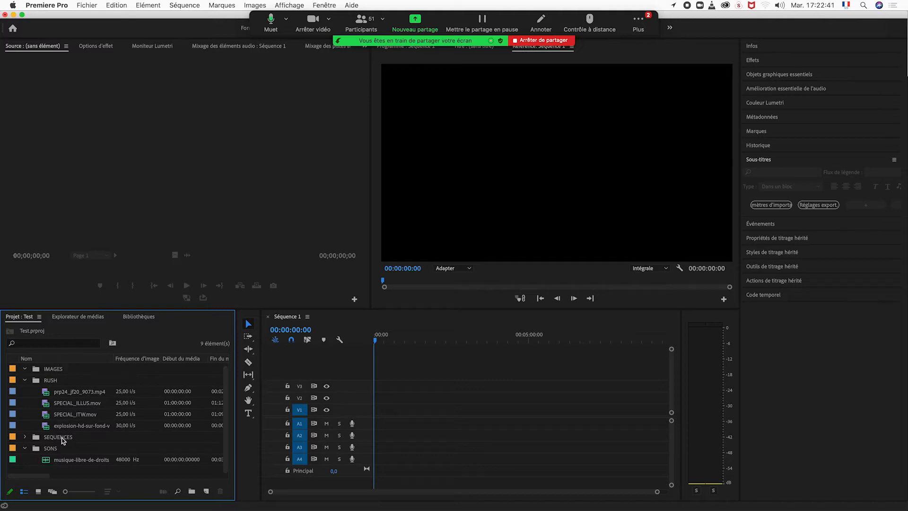
{"action": "left_click", "coordinate": [25, 437]}
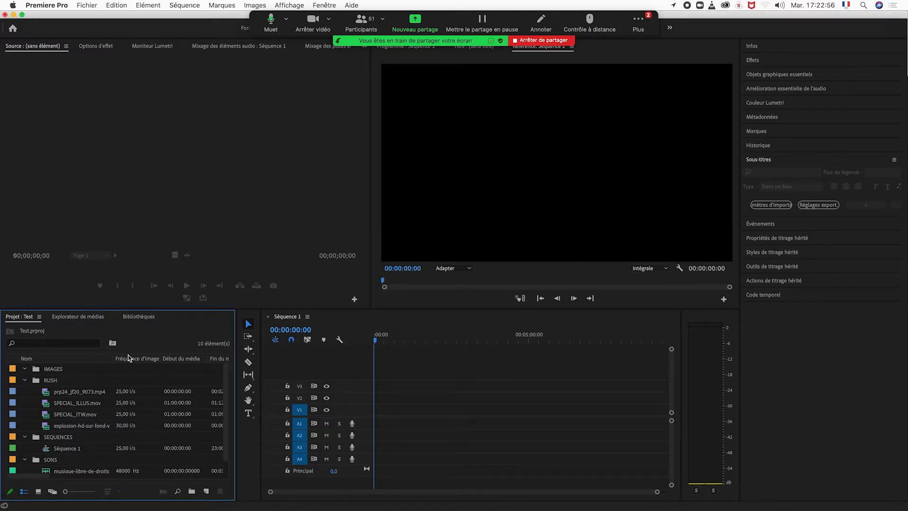
Open prp24_jf20_9073.mp4 in the source monitor and mark its in point at 00:00:23:18 and out point at 00:02:34:21
{"action": "double_click", "coordinate": [45, 397]}
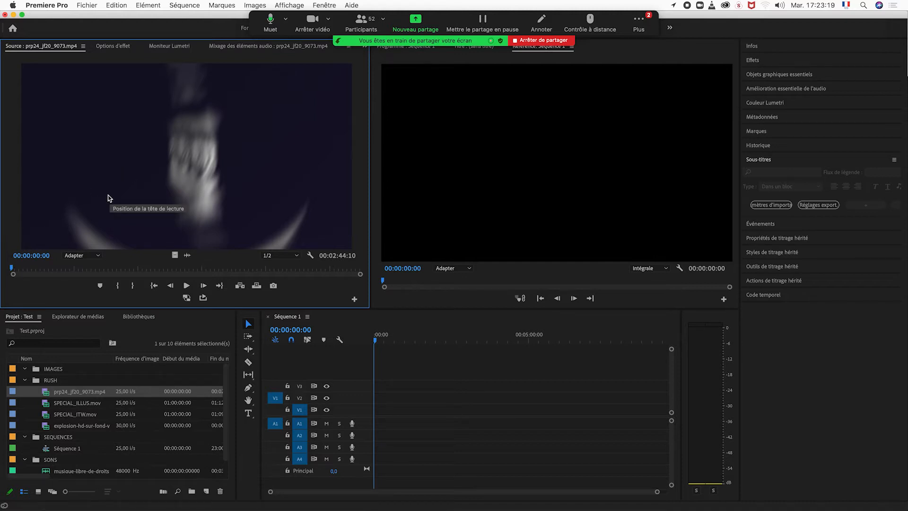
{"action": "left_click_drag", "start_coordinate": [19, 270], "coordinate": [61, 272]}
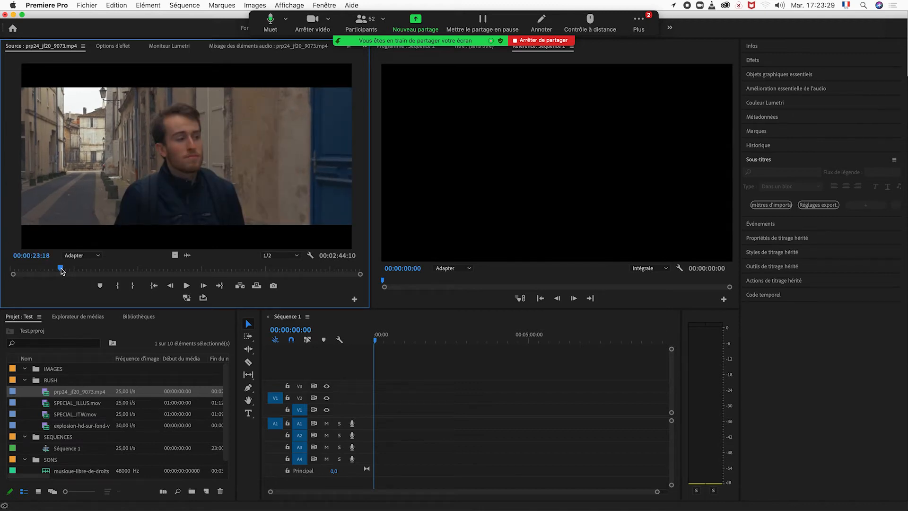
{"action": "left_click", "coordinate": [118, 289]}
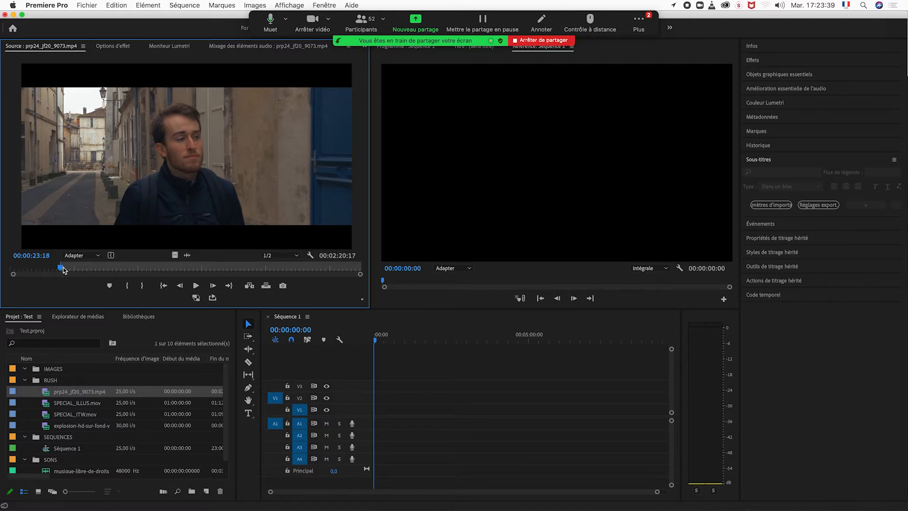
{"action": "left_click_drag", "start_coordinate": [63, 270], "coordinate": [343, 275]}
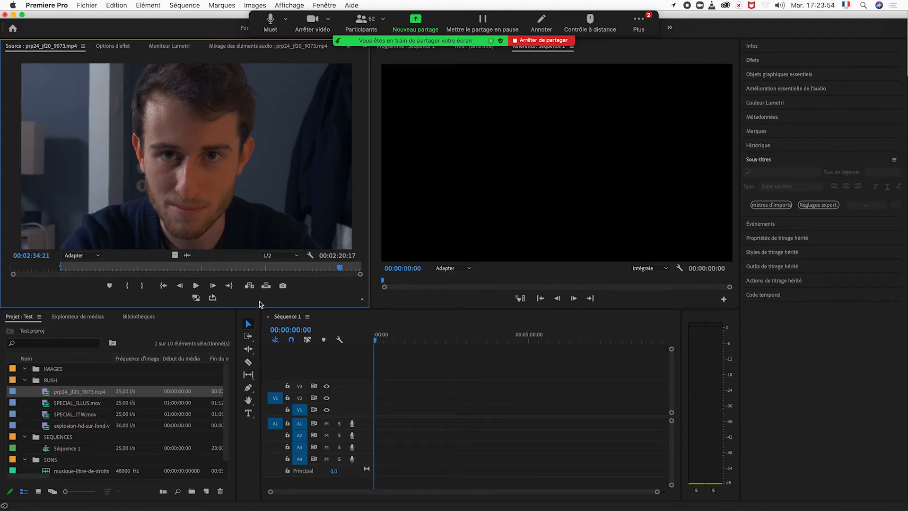
{"action": "left_click", "coordinate": [142, 286]}
Re-mark the clip with a slightly later in point and an out point at 00:02:32:05, and insert it on V1 at the start of Séquence 1
{"action": "left_click_drag", "start_coordinate": [98, 266], "coordinate": [67, 270]}
{"action": "key", "text": "i"}
{"action": "left_click_drag", "start_coordinate": [319, 271], "coordinate": [337, 273]}
{"action": "key", "text": "o"}
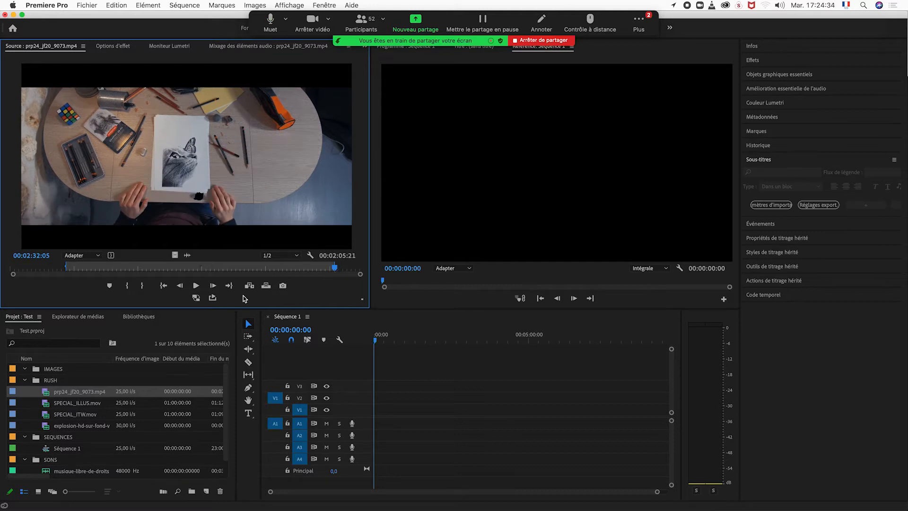
{"action": "left_click", "coordinate": [279, 411]}
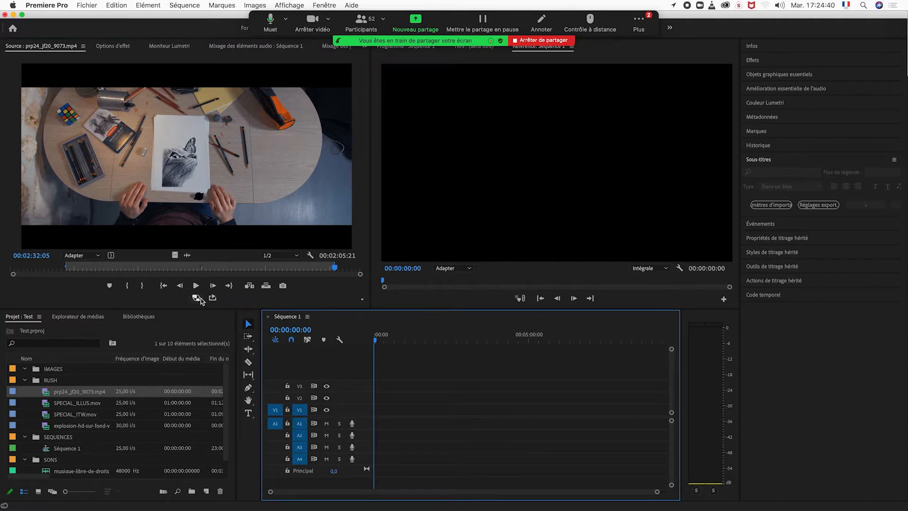
{"action": "left_click", "coordinate": [251, 287]}
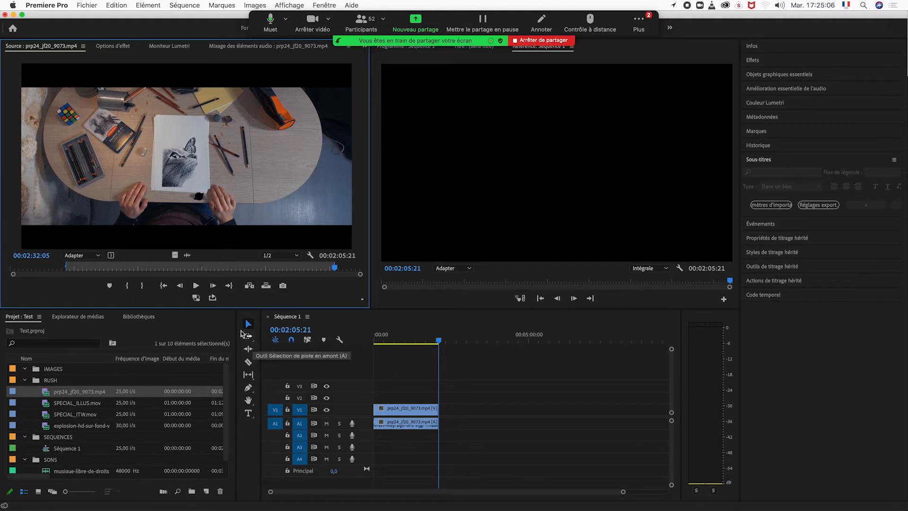
Open SPECIAL_ILLUS.mov in the source monitor and mark an excerpt from 01:00:53:22 to 01:01:26:20
{"action": "left_click", "coordinate": [46, 406]}
{"action": "double_click", "coordinate": [45, 406]}
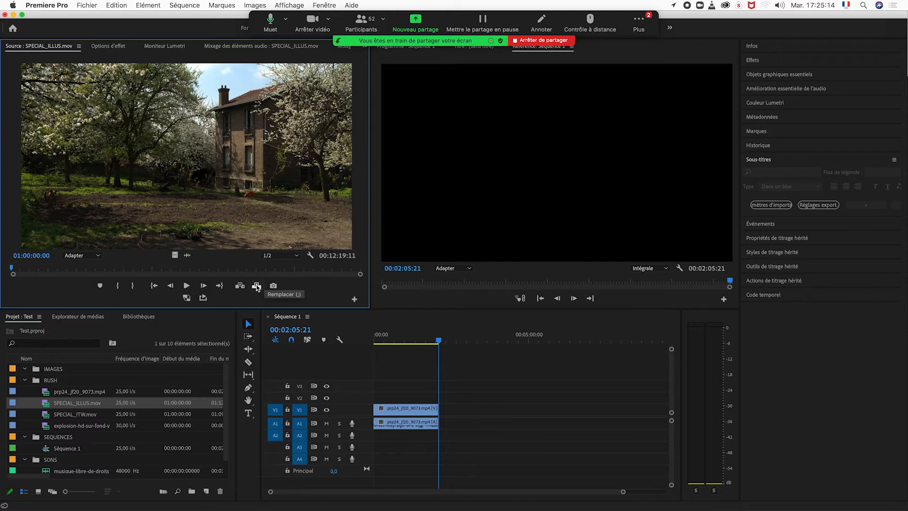
{"action": "left_click", "coordinate": [35, 270]}
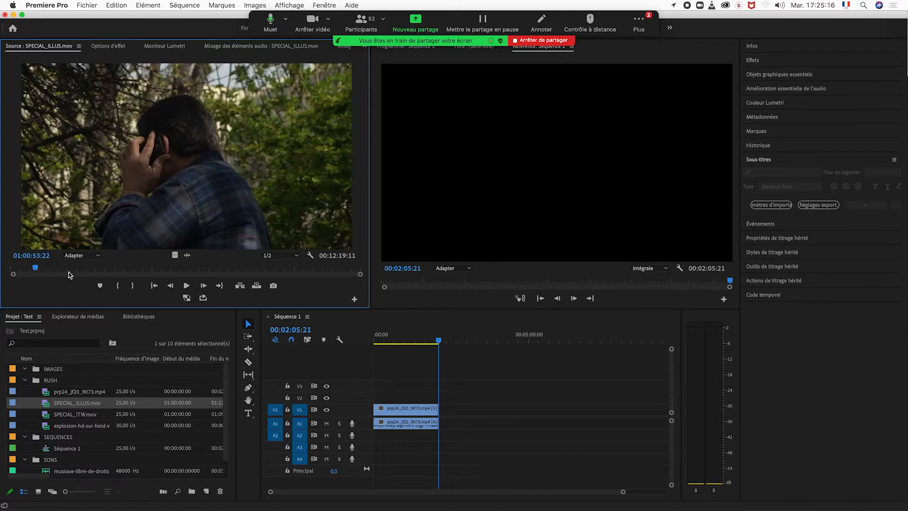
{"action": "key", "text": "i"}
{"action": "left_click", "coordinate": [46, 270]}
{"action": "left_click_drag", "start_coordinate": [47, 270], "coordinate": [54, 271]}
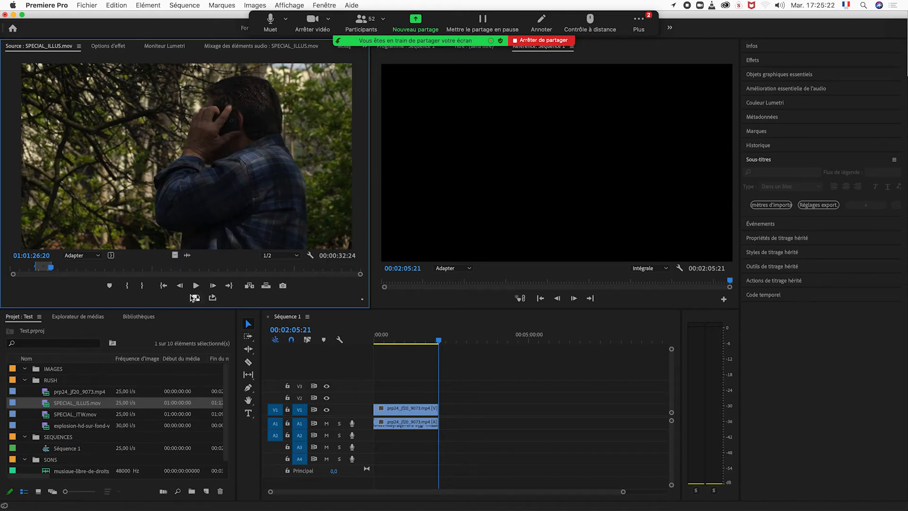
Try inserting the SPECIAL_ILLUS.mov excerpt into the middle of the prp24 clip at 00:01:03:08, and undo the insertion
{"action": "left_click_drag", "start_coordinate": [442, 345], "coordinate": [410, 349]}
{"action": "key", "text": "space"}
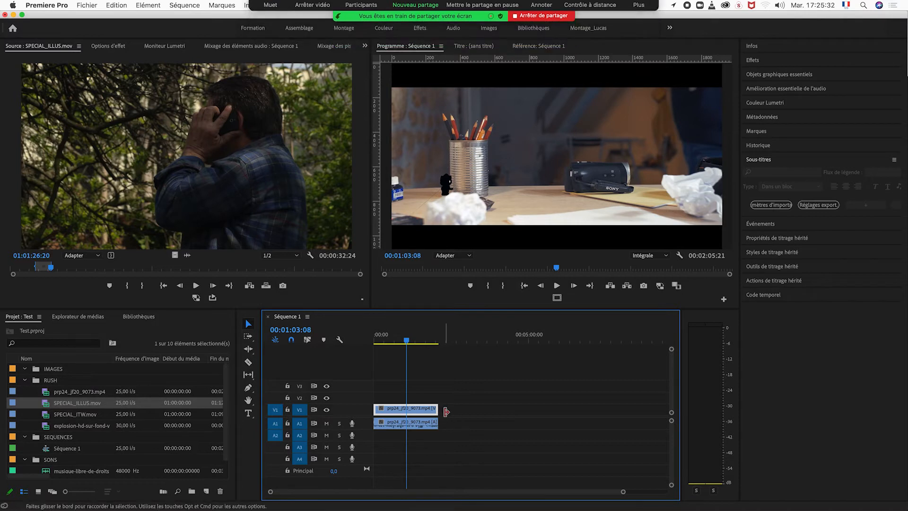
{"action": "left_click", "coordinate": [250, 287]}
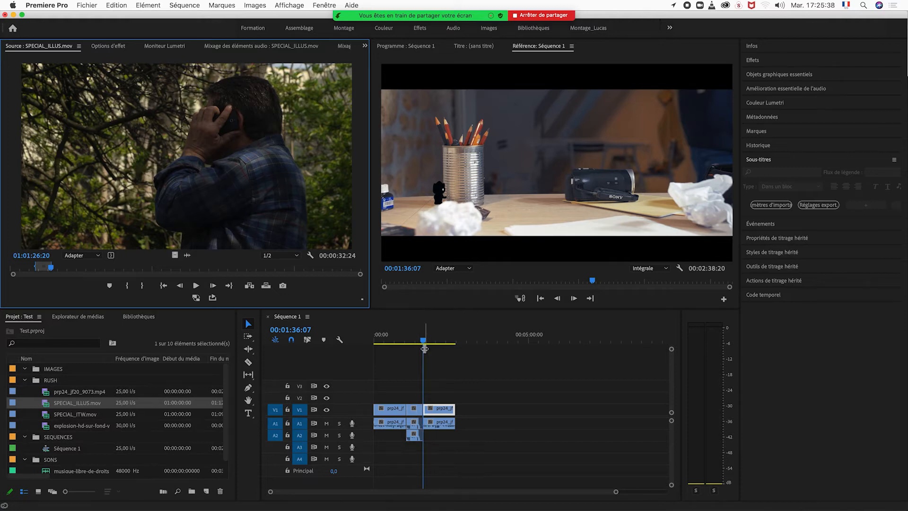
{"action": "mouse_move", "coordinate": [418, 337]}
{"action": "left_mouse_down"}
{"action": "mouse_move", "coordinate": [404, 340]}
{"action": "mouse_move", "coordinate": [424, 343]}
{"action": "left_mouse_up"}
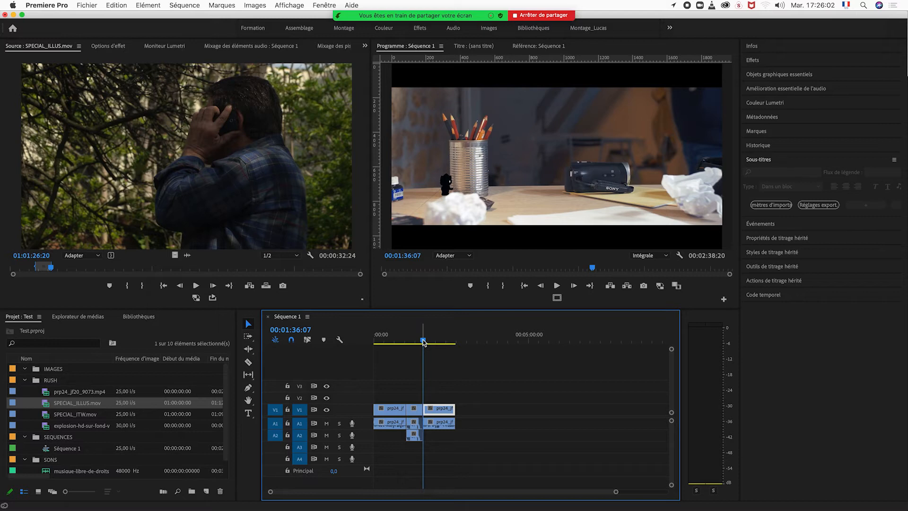
{"action": "key", "text": "super+z"}
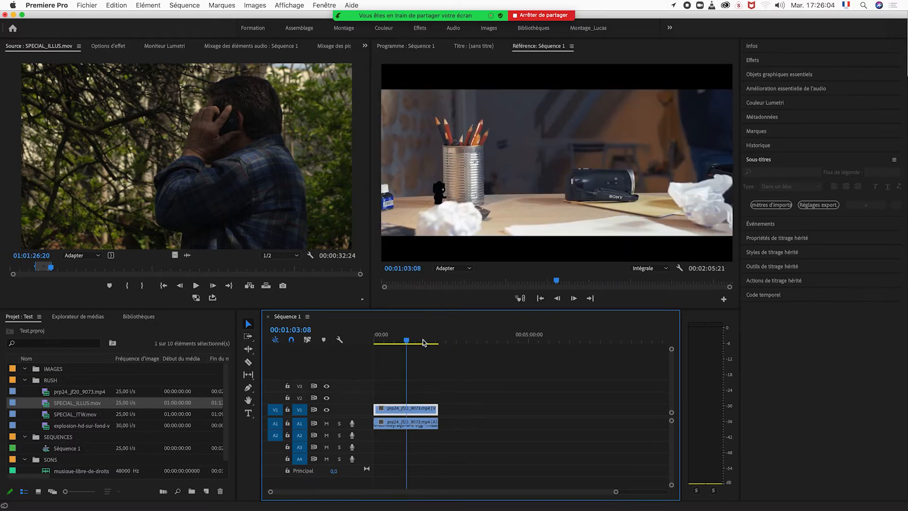
Insert the SPECIAL_ILLUS.mov excerpt at 00:02:05:21, directly after the end of the prp24 clip in the sequence
{"action": "left_click_drag", "start_coordinate": [414, 341], "coordinate": [424, 340]}
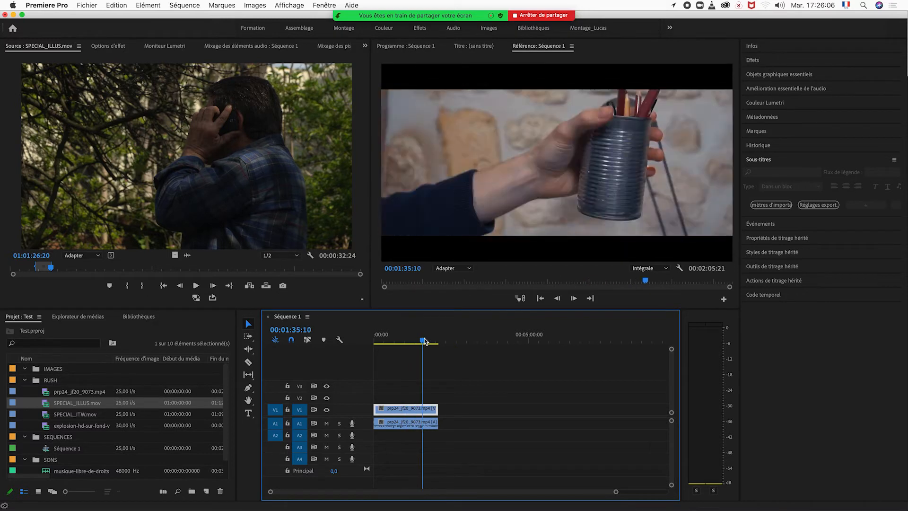
{"action": "key", "text": "="}
{"action": "key", "text": "="}
{"action": "mouse_move", "coordinate": [567, 342]}
{"action": "left_mouse_down"}
{"action": "mouse_move", "coordinate": [597, 341]}
{"action": "mouse_move", "coordinate": [586, 341]}
{"action": "left_mouse_up"}
{"action": "key", "text": "minus"}
{"action": "key", "text": "minus"}
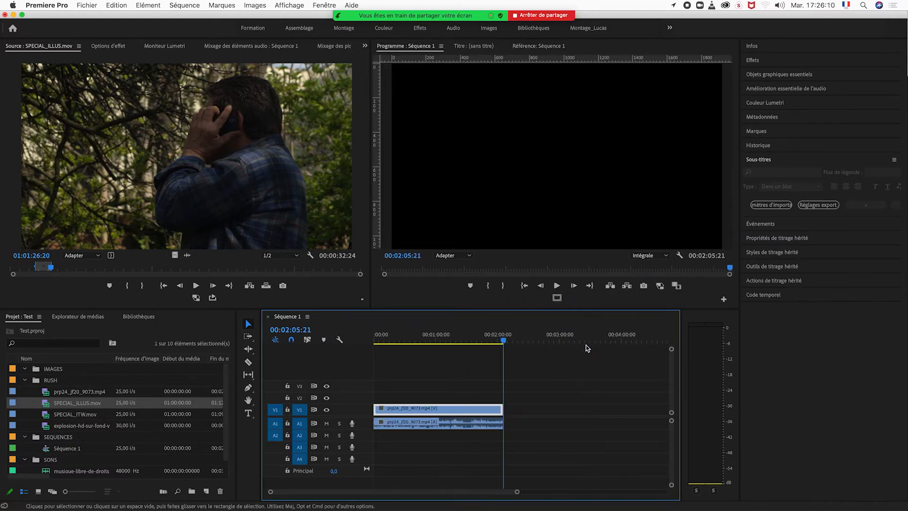
{"action": "left_click", "coordinate": [250, 287]}
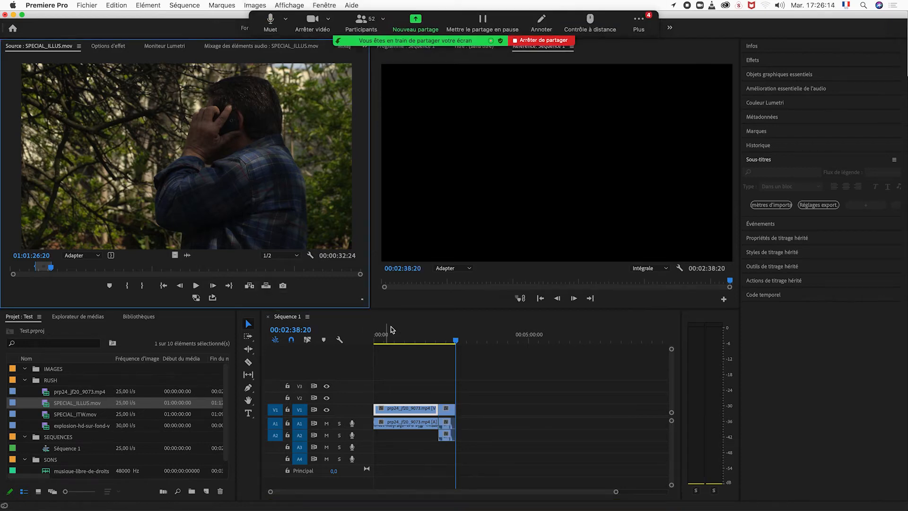
Try to overwrite part of the prp24 clip with the SPECIAL_ILLUS.mov excerpt at 00:00:55:24
{"action": "mouse_move", "coordinate": [436, 341]}
{"action": "left_mouse_down"}
{"action": "mouse_move", "coordinate": [448, 343]}
{"action": "mouse_move", "coordinate": [419, 343]}
{"action": "left_mouse_up"}
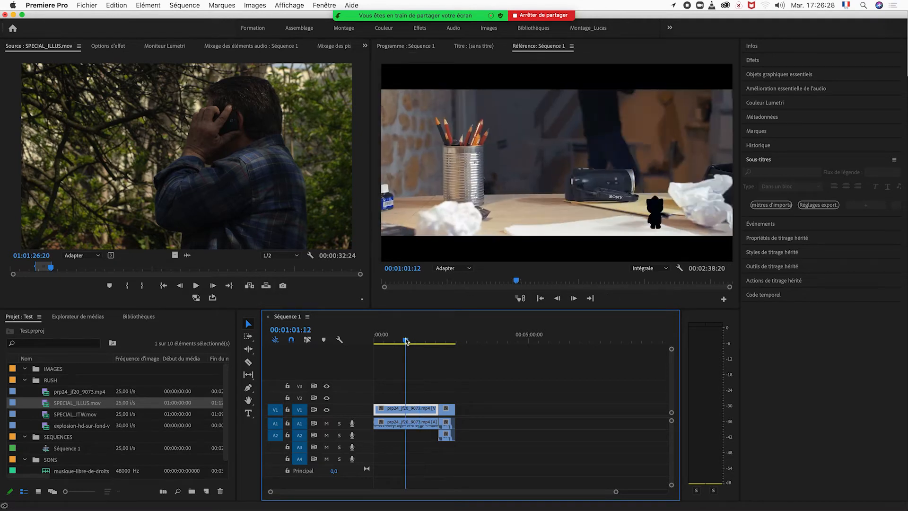
{"action": "left_click_drag", "start_coordinate": [405, 341], "coordinate": [402, 340]}
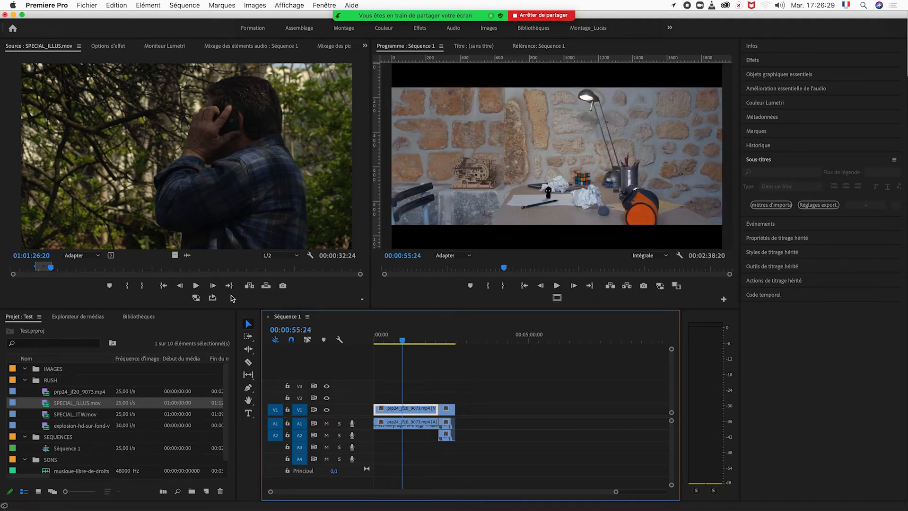
{"action": "left_click", "coordinate": [264, 286]}
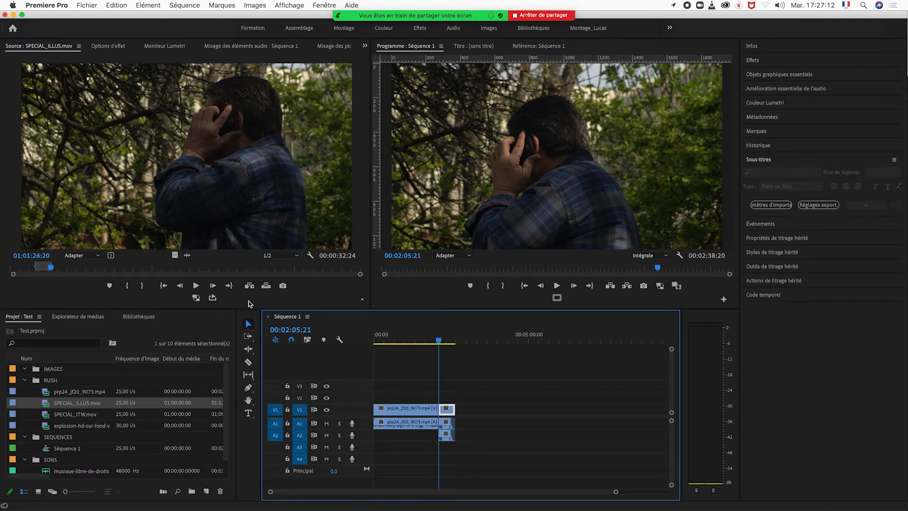
Place the whole SPECIAL_ITW.mov clip on V1 at 00:02:38:20, directly after the SPECIAL_ILLUS.mov excerpt
{"action": "left_click", "coordinate": [455, 340]}
{"action": "mouse_move", "coordinate": [457, 344]}
{"action": "left_mouse_down"}
{"action": "mouse_move", "coordinate": [445, 342]}
{"action": "mouse_move", "coordinate": [457, 343]}
{"action": "left_mouse_up"}
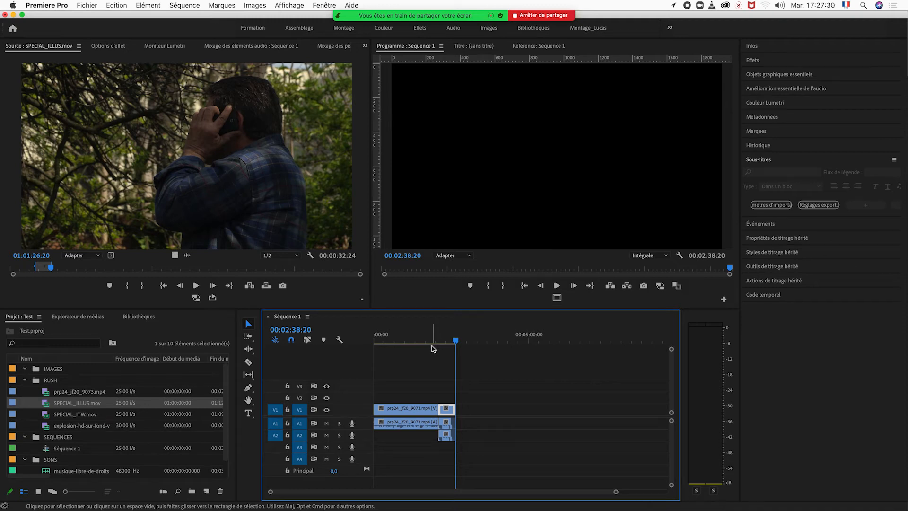
{"action": "left_click", "coordinate": [46, 415]}
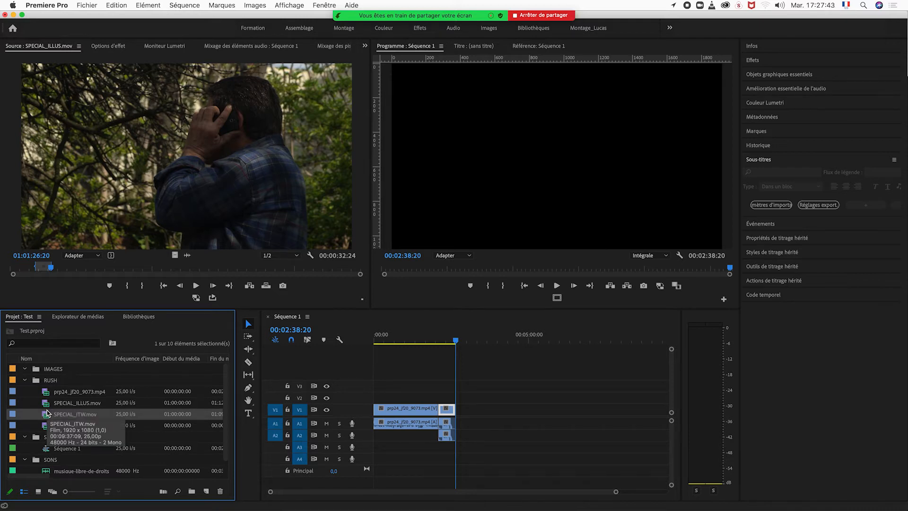
{"action": "left_click_drag", "start_coordinate": [45, 416], "coordinate": [457, 409]}
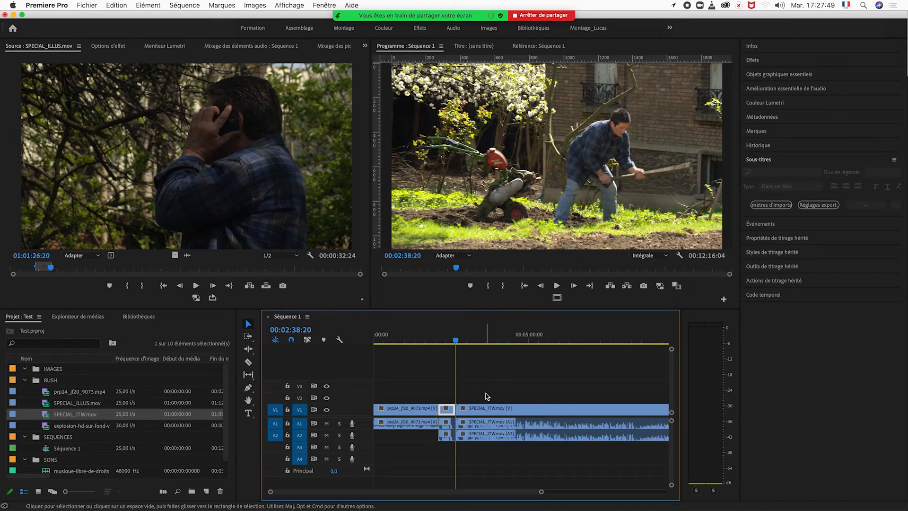
Scrub through the SPECIAL_ITW.mov clip in the sequence to 00:03:58:13
{"action": "left_click_drag", "start_coordinate": [469, 340], "coordinate": [480, 340]}
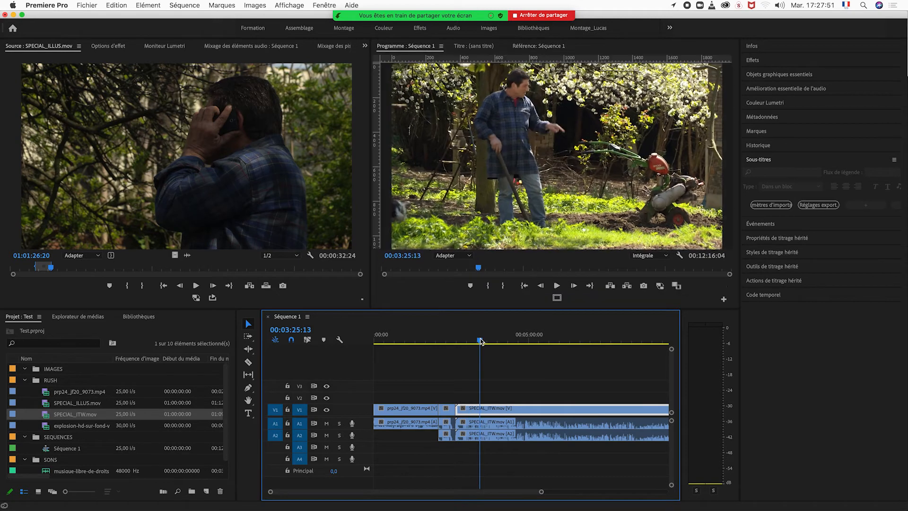
{"action": "key", "text": "minus"}
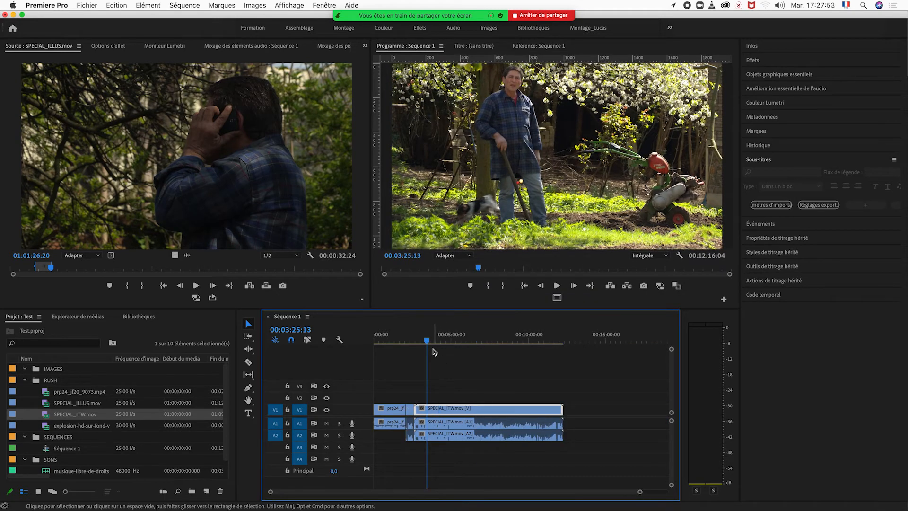
{"action": "mouse_move", "coordinate": [435, 344]}
{"action": "left_mouse_down"}
{"action": "mouse_move", "coordinate": [461, 340]}
{"action": "mouse_move", "coordinate": [434, 347]}
{"action": "left_mouse_up"}
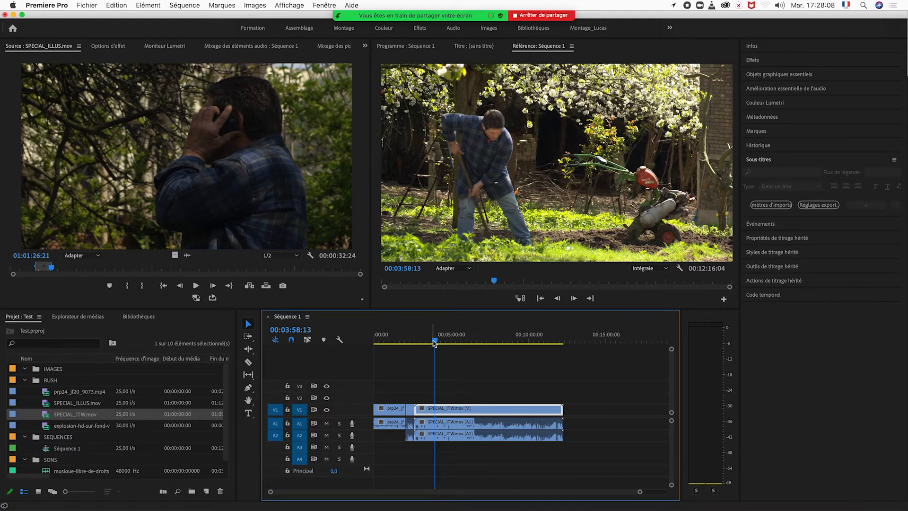
Cut the SPECIAL_ITW.mov clip on V1 and its audio on A1 and A2 at 00:03:38:09 with the Razor tool
{"action": "left_click_drag", "start_coordinate": [434, 343], "coordinate": [428, 343]}
{"action": "key", "text": "equal"}
{"action": "key", "text": "equal"}
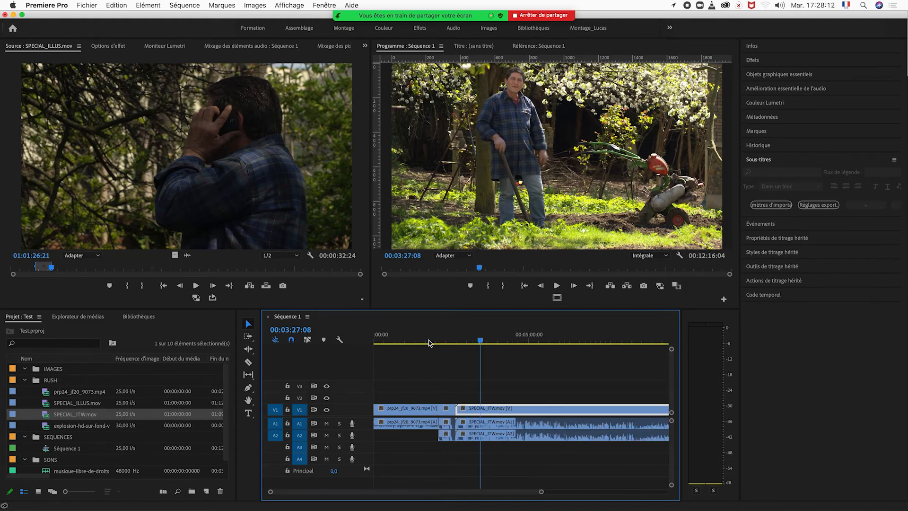
{"action": "key", "text": "minus"}
{"action": "key", "text": "minus"}
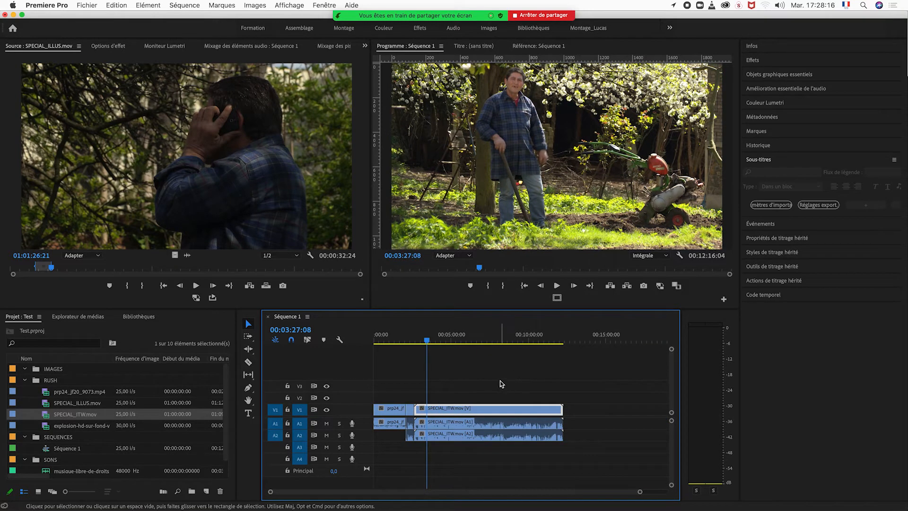
{"action": "key", "text": "equal"}
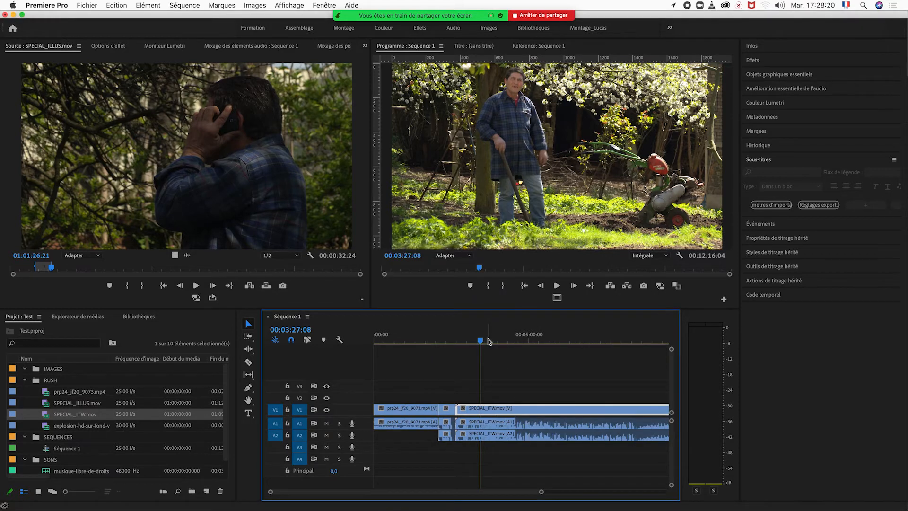
{"action": "mouse_move", "coordinate": [481, 342]}
{"action": "left_mouse_down"}
{"action": "mouse_move", "coordinate": [471, 343]}
{"action": "mouse_move", "coordinate": [486, 344]}
{"action": "left_mouse_up"}
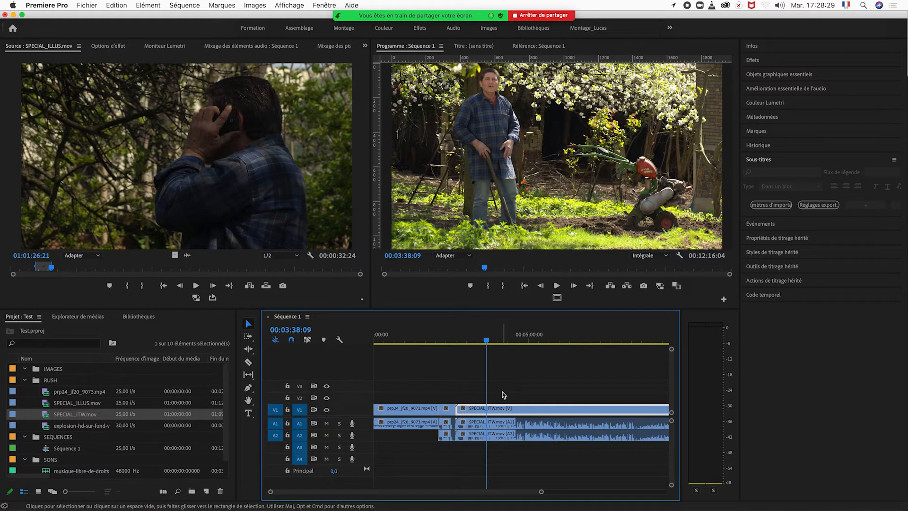
{"action": "left_click", "coordinate": [248, 364]}
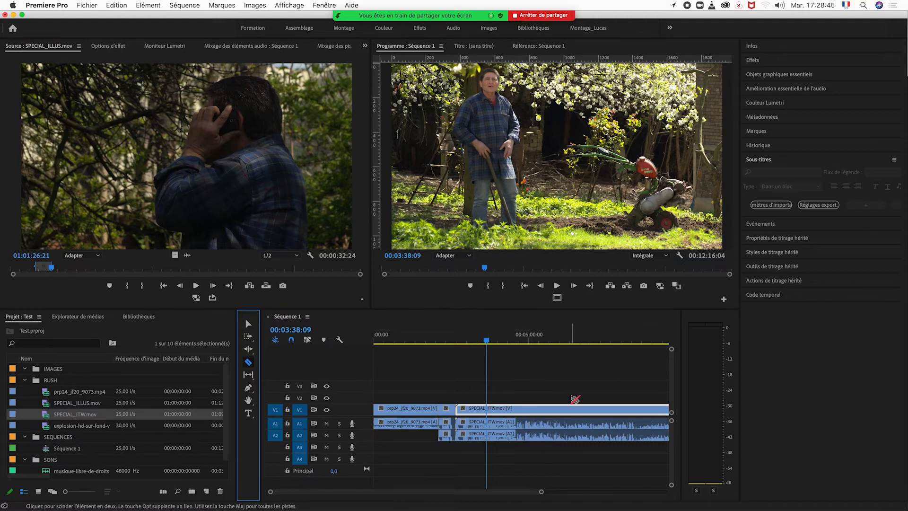
{"action": "left_click", "coordinate": [489, 410]}
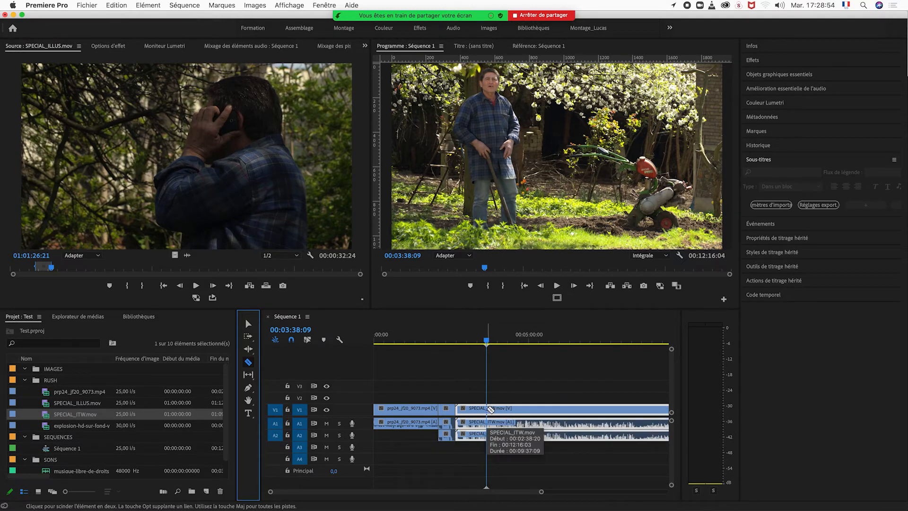
{"action": "left_click", "coordinate": [489, 422]}
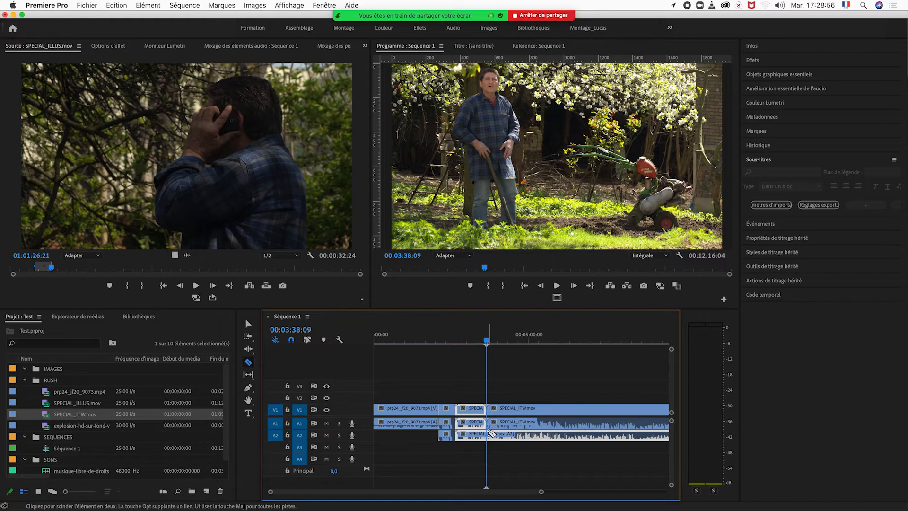
{"action": "left_click", "coordinate": [489, 434]}
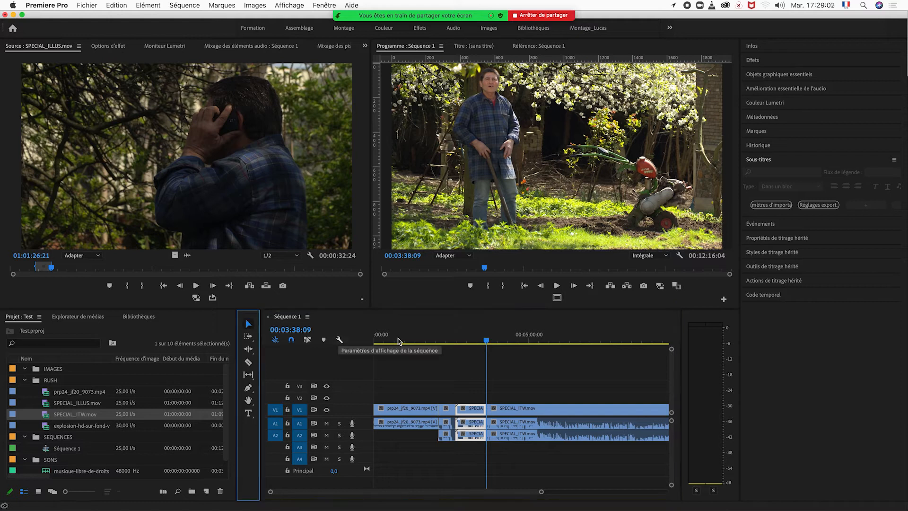
Delete the video and both audio parts of the SPECIAL_ITW.mov piece before the cut, leaving a gap
{"action": "left_click", "coordinate": [476, 342]}
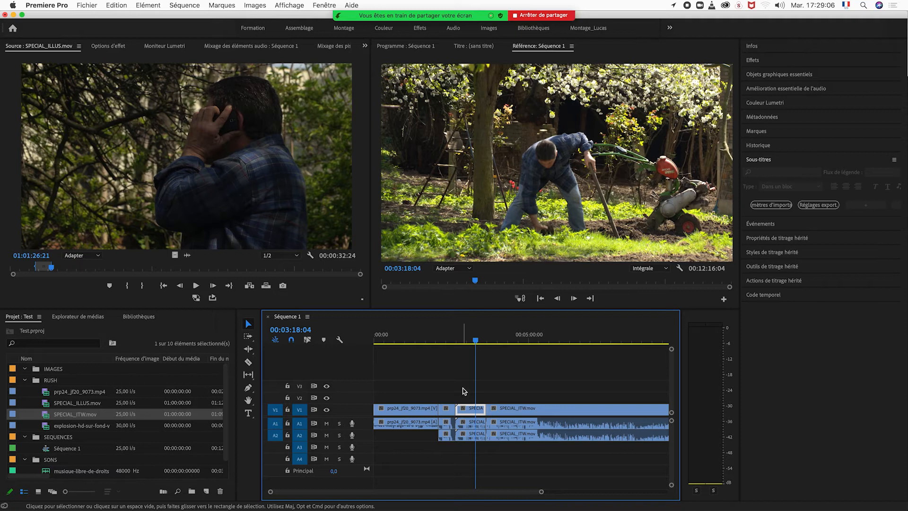
{"action": "left_click_drag", "start_coordinate": [464, 391], "coordinate": [480, 446]}
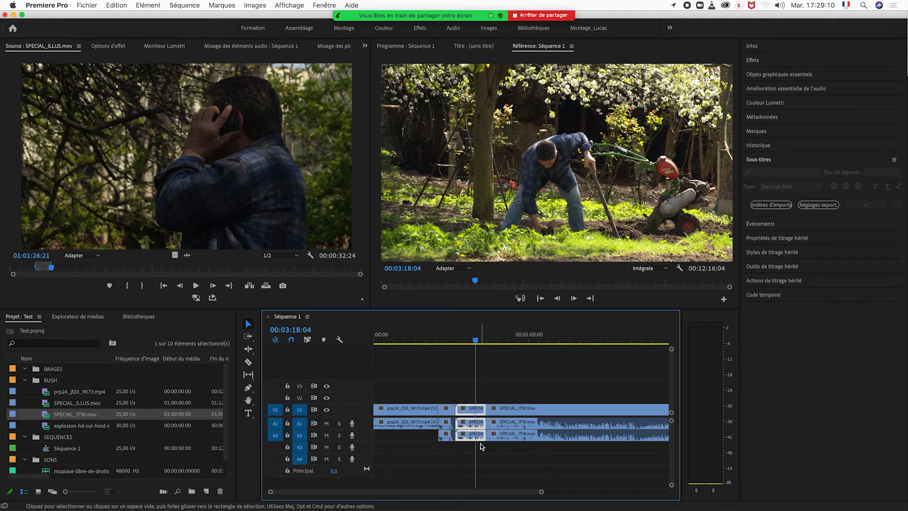
{"action": "key", "text": "Delete"}
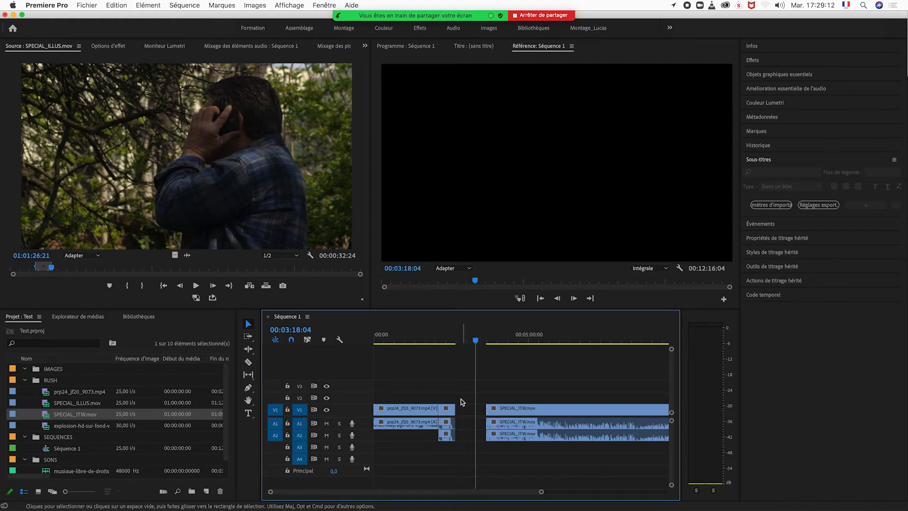
Close the gap between the SPECIAL_ILLUS.mov excerpt and the remaining SPECIAL_ITW.mov clip
{"action": "left_click_drag", "start_coordinate": [461, 341], "coordinate": [475, 368]}
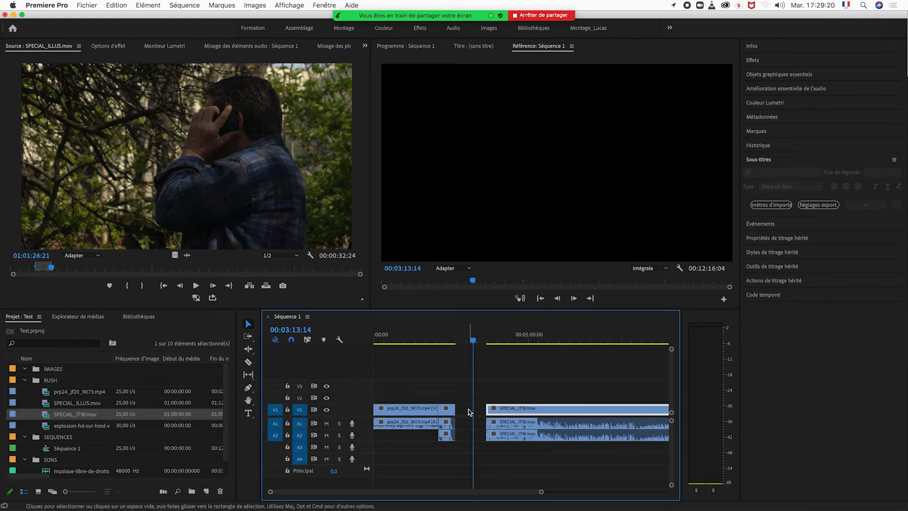
{"action": "left_click", "coordinate": [469, 412]}
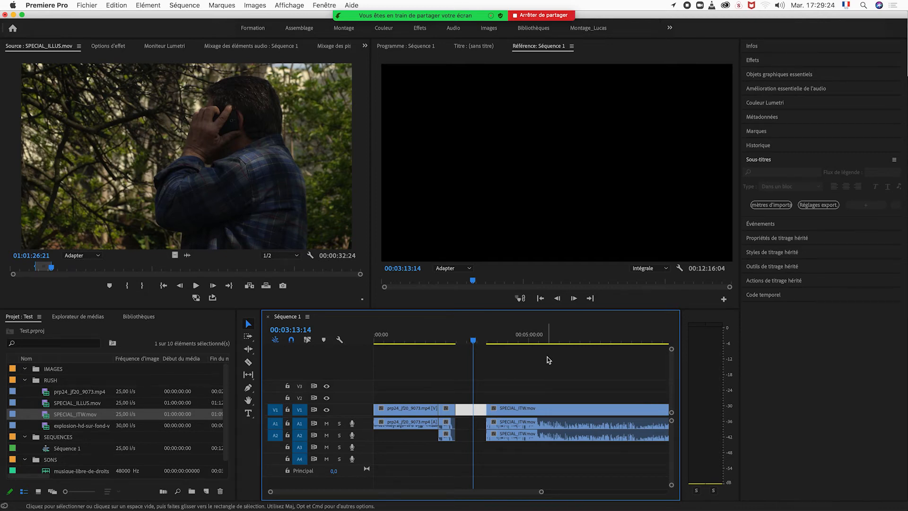
{"action": "key", "text": "Delete"}
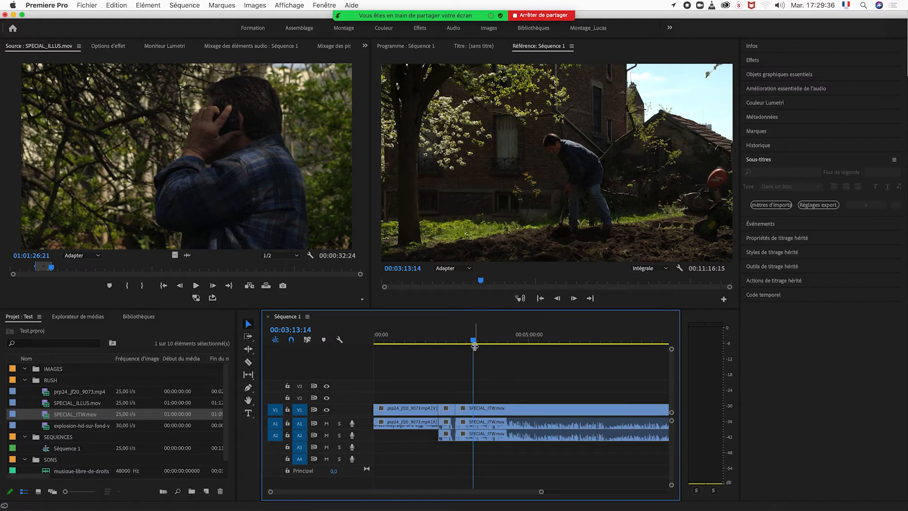
Cut the remaining SPECIAL_ITW.mov clip and both of its audio tracks at 00:07:21:07 with the Razor tool
{"action": "left_click", "coordinate": [603, 351]}
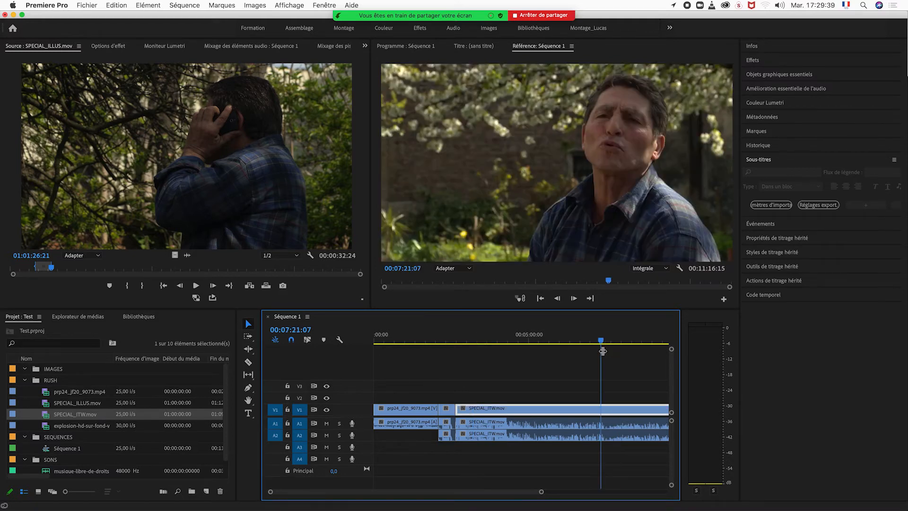
{"action": "left_click", "coordinate": [248, 362]}
{"action": "left_click", "coordinate": [602, 409]}
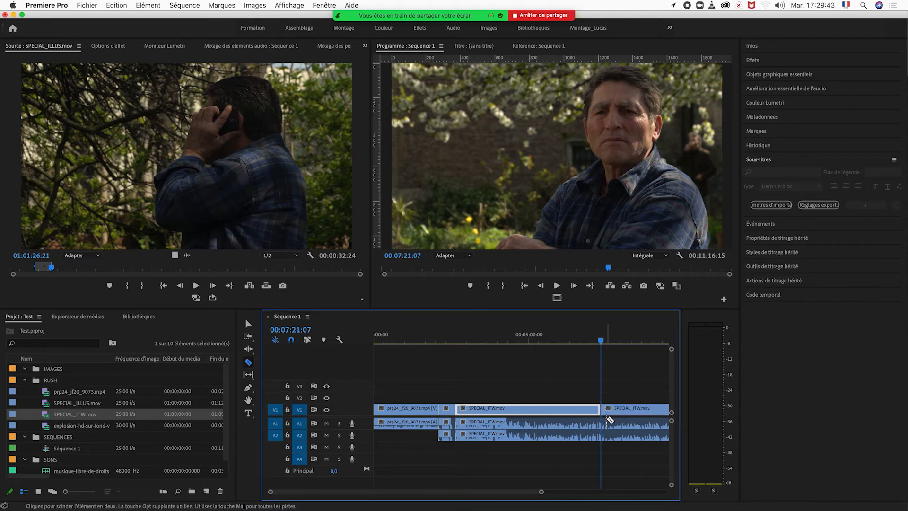
{"action": "left_click", "coordinate": [607, 422]}
{"action": "left_click", "coordinate": [606, 435]}
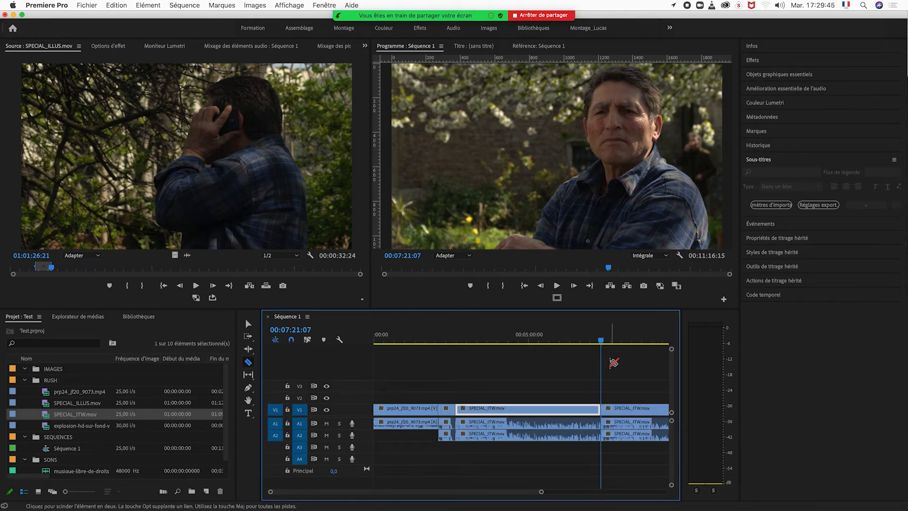
{"action": "left_click", "coordinate": [249, 323]}
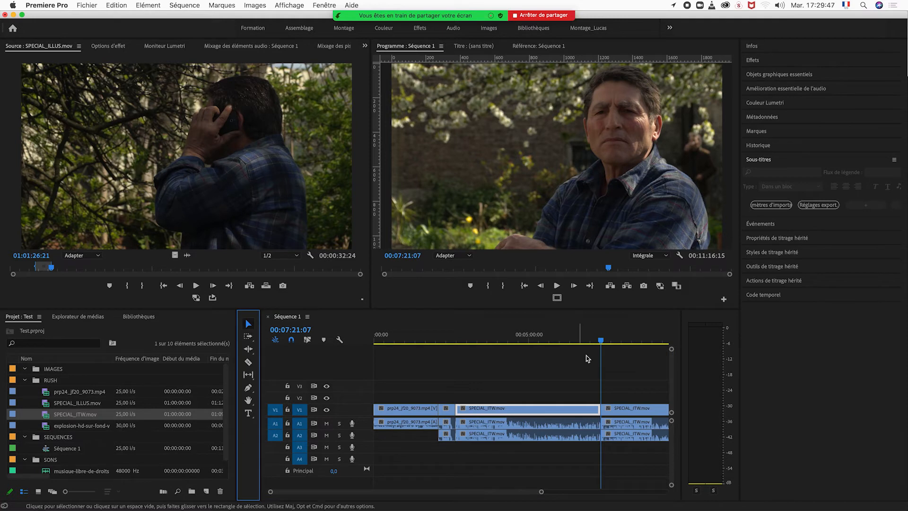
Trim the end of the first SPECIAL_ITW.mov piece to just before 00:06:51:00 and shorten the start of the second piece, including their audio
{"action": "left_click_drag", "start_coordinate": [601, 341], "coordinate": [587, 356]}
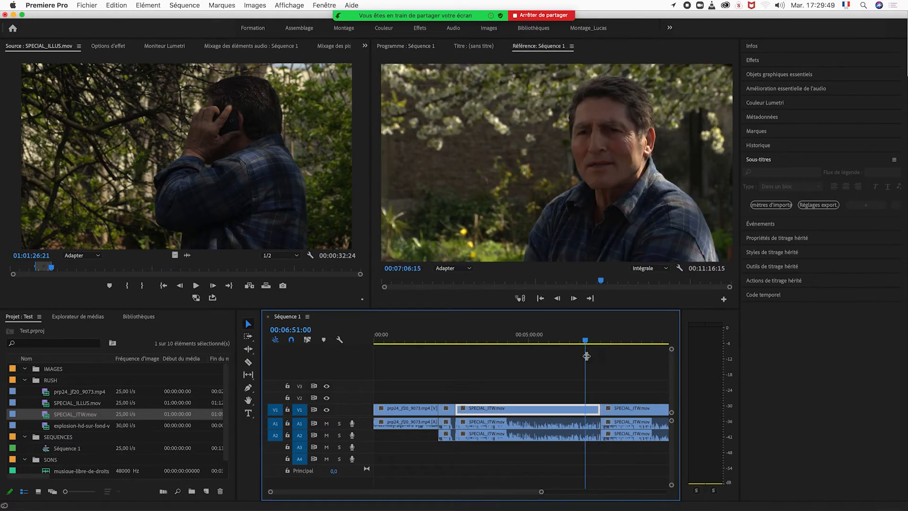
{"action": "left_click_drag", "start_coordinate": [567, 386], "coordinate": [598, 451]}
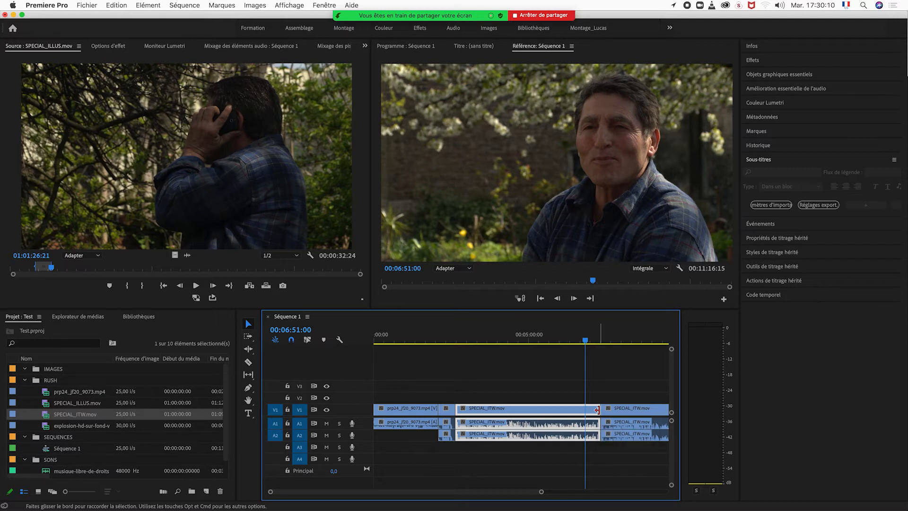
{"action": "left_click_drag", "start_coordinate": [598, 411], "coordinate": [572, 408]}
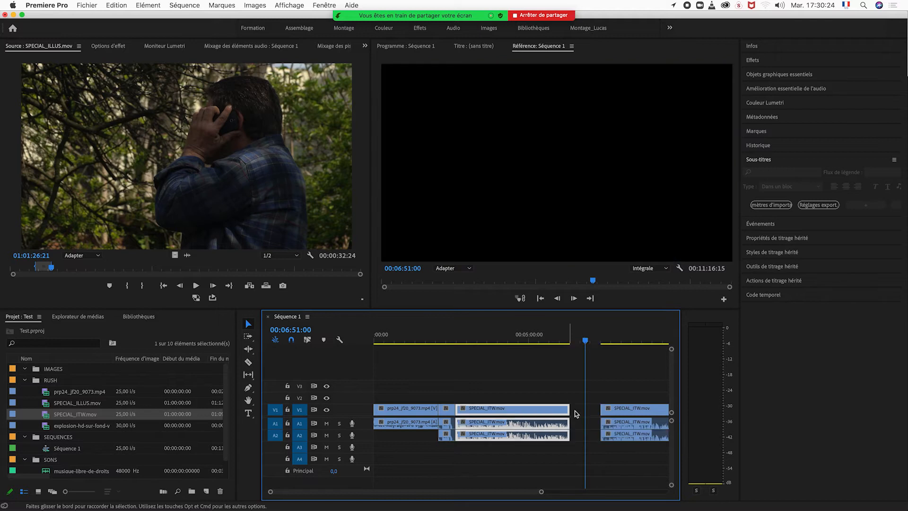
{"action": "left_click", "coordinate": [567, 410]}
{"action": "left_click_drag", "start_coordinate": [568, 410], "coordinate": [580, 411]}
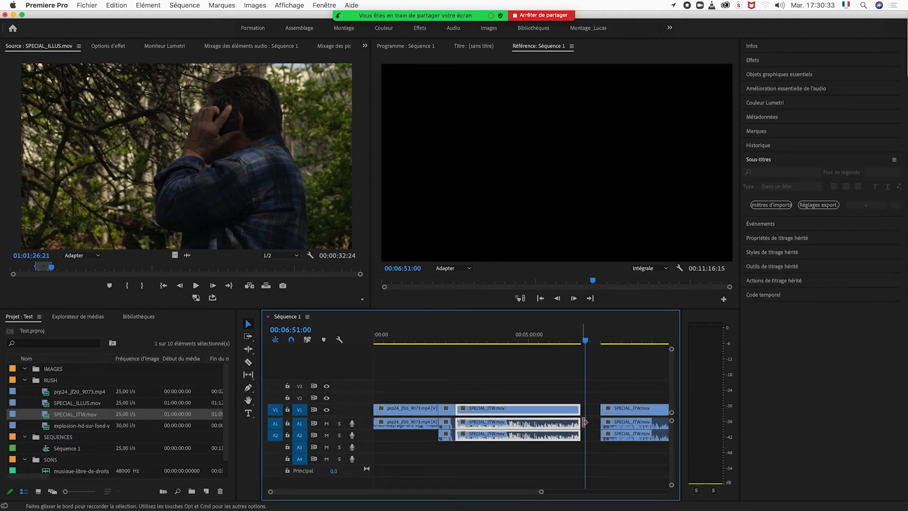
{"action": "left_click", "coordinate": [609, 410]}
{"action": "left_click_drag", "start_coordinate": [606, 411], "coordinate": [628, 410]}
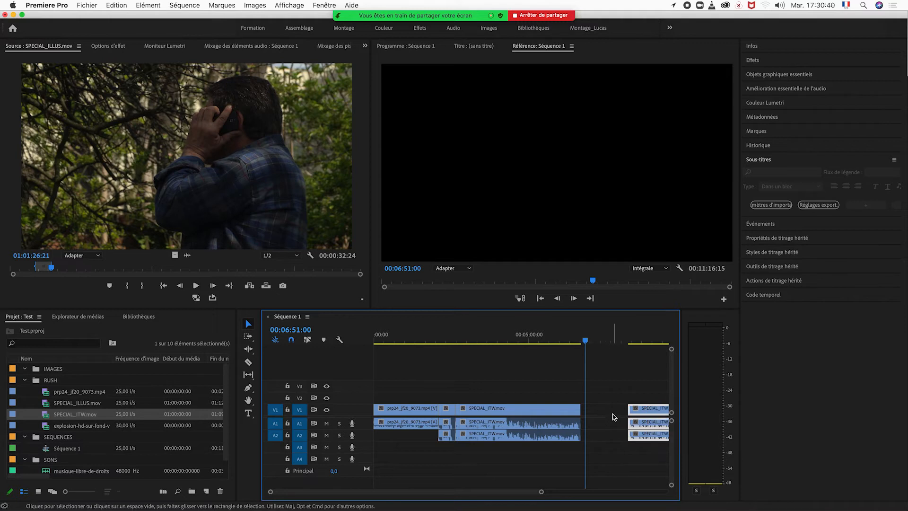
Close the gap between the two trimmed SPECIAL_ITW.mov pieces
{"action": "left_click", "coordinate": [610, 411]}
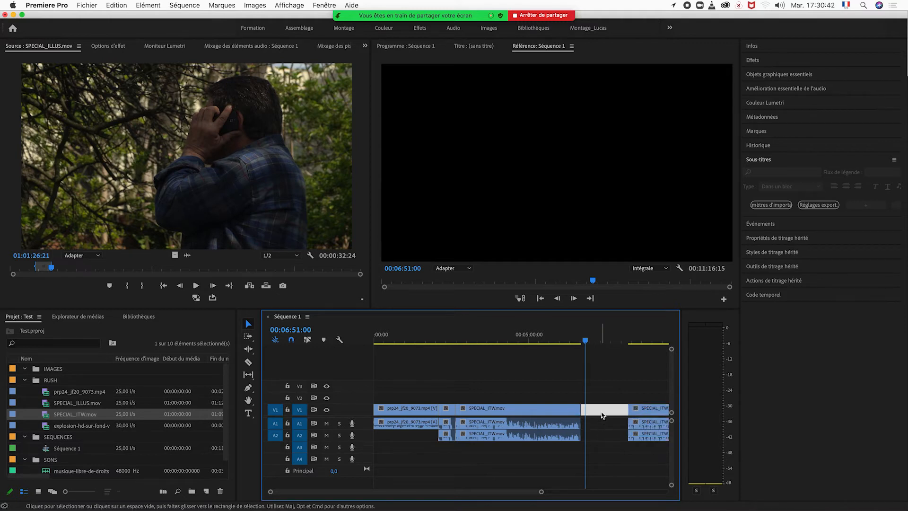
{"action": "left_click", "coordinate": [602, 411]}
{"action": "left_click", "coordinate": [603, 414]}
{"action": "key", "text": "Delete"}
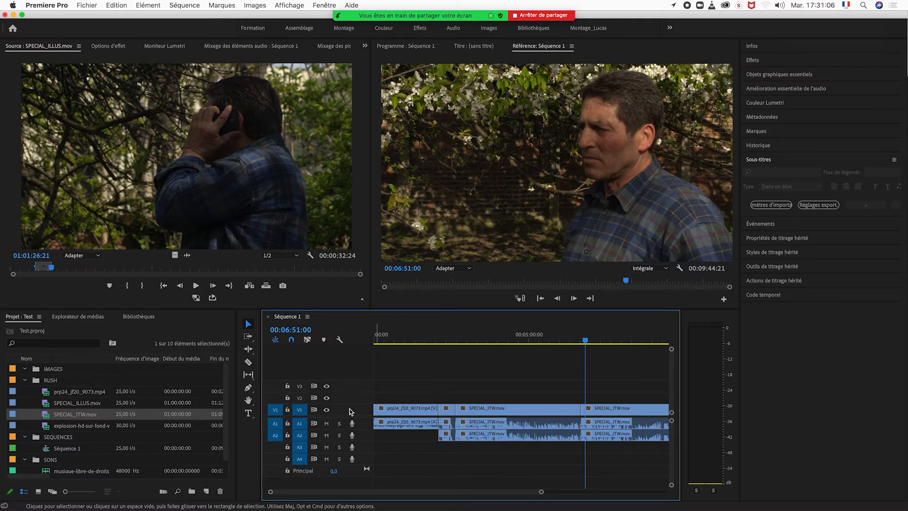
Place the musique-libre-de-droits music file on A3, aligned with the start of the SPECIAL_ILLUS.mov excerpt, and play back the sequence around 00:02:41:05
{"action": "left_click", "coordinate": [225, 421]}
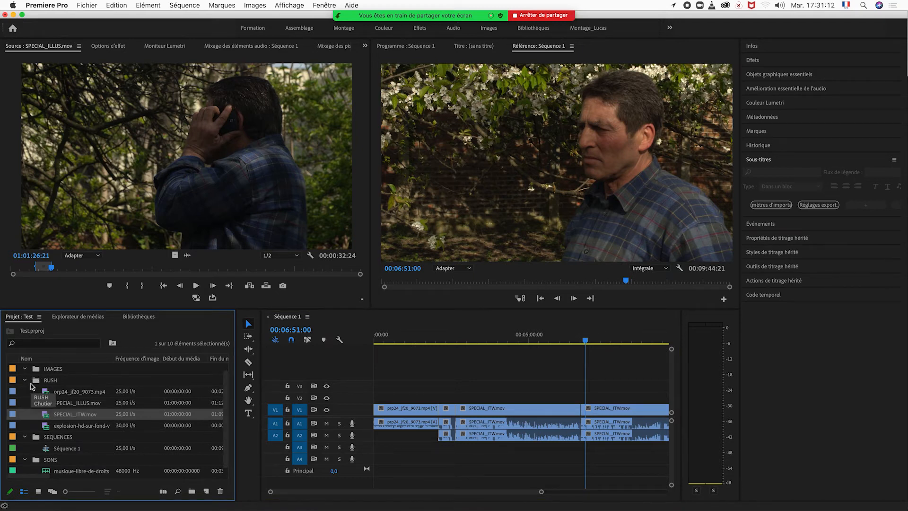
{"action": "left_click", "coordinate": [47, 472]}
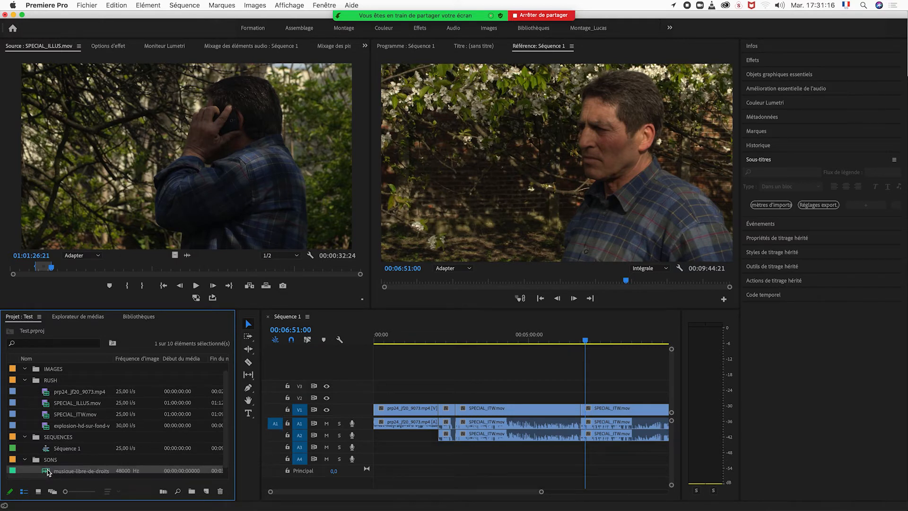
{"action": "left_click_drag", "start_coordinate": [56, 466], "coordinate": [439, 450]}
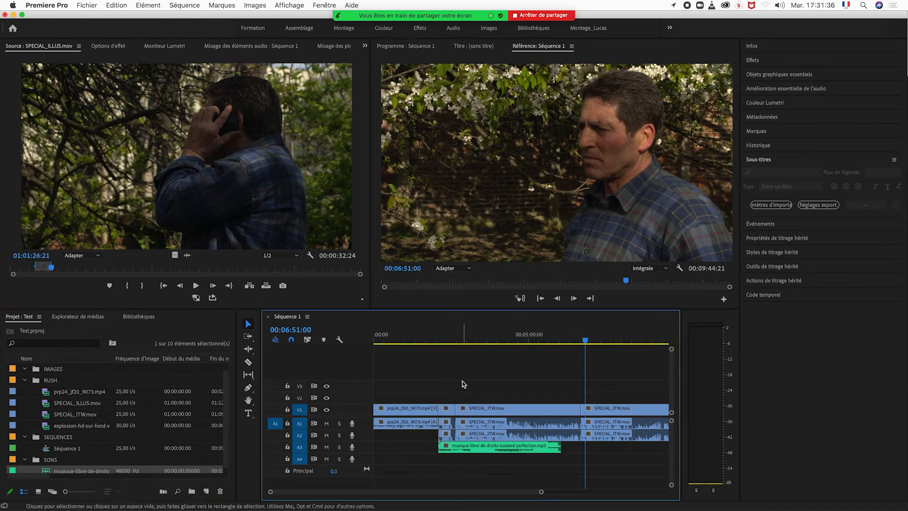
{"action": "left_click", "coordinate": [457, 339]}
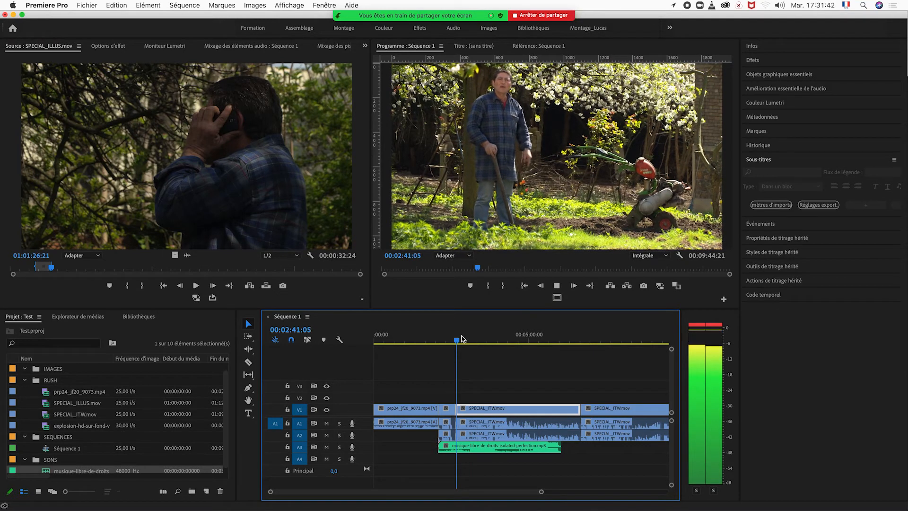
{"action": "key", "text": "space"}
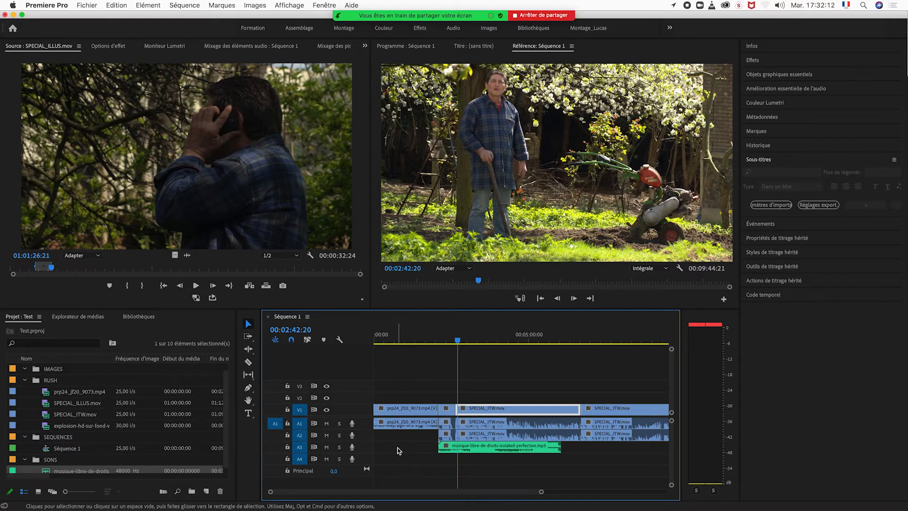
Enlarge the timeline area and increase the height of the Audio 3 track to display the music's waveform
{"action": "double_click", "coordinate": [365, 451]}
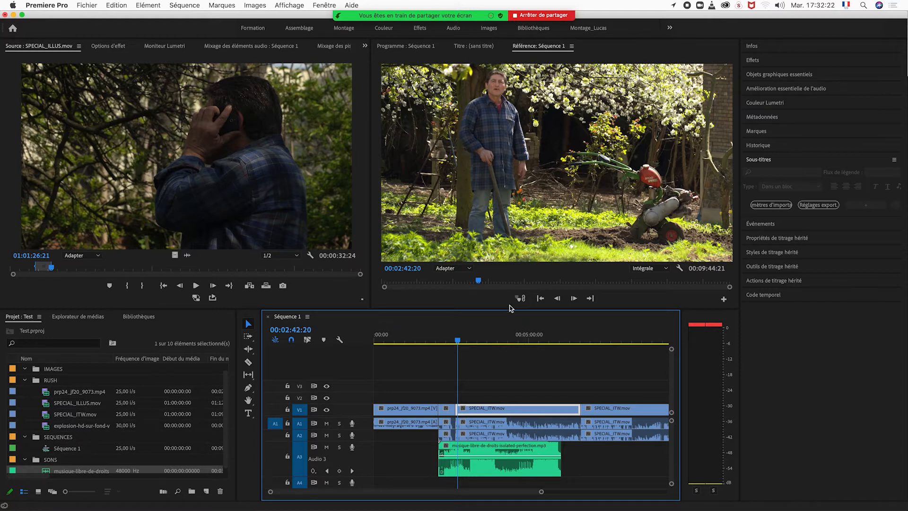
{"action": "left_click_drag", "start_coordinate": [510, 309], "coordinate": [511, 207]}
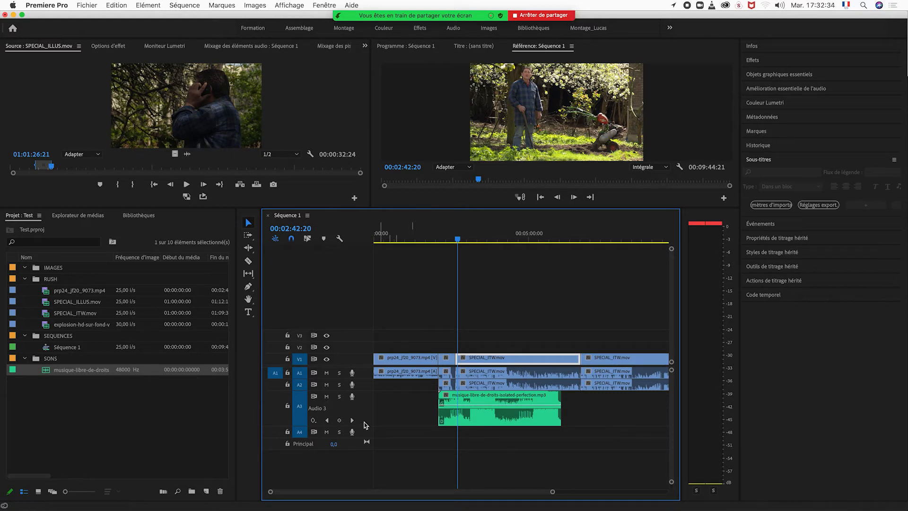
{"action": "left_click_drag", "start_coordinate": [365, 426], "coordinate": [366, 445]}
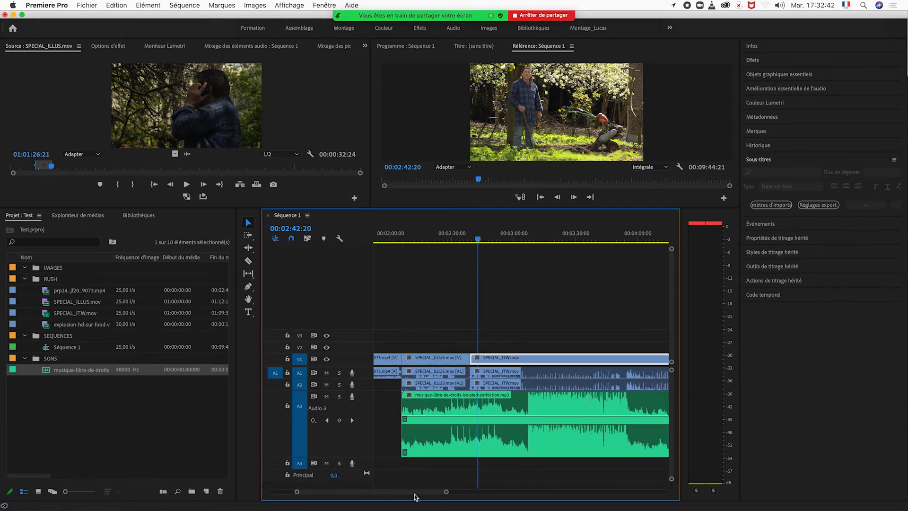
{"action": "left_click_drag", "start_coordinate": [415, 495], "coordinate": [417, 495]}
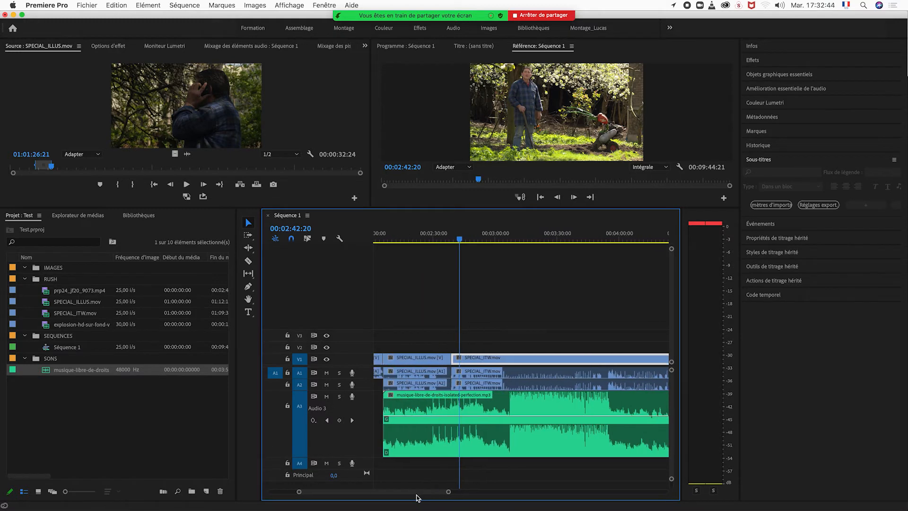
{"action": "key", "text": "minus"}
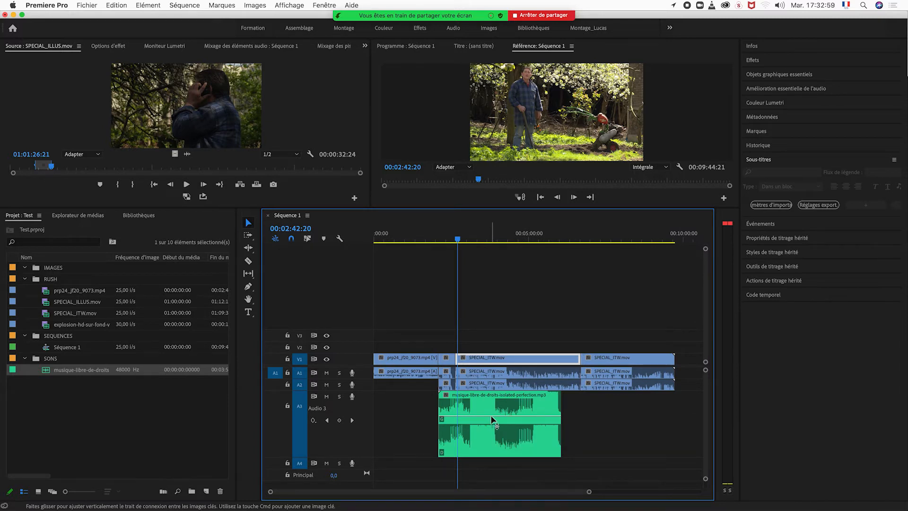
Add volume keyframes to the A3 music clip at its start, at 00:02:38:20, shortly before its end and at its end
{"action": "mouse_move", "coordinate": [491, 416]}
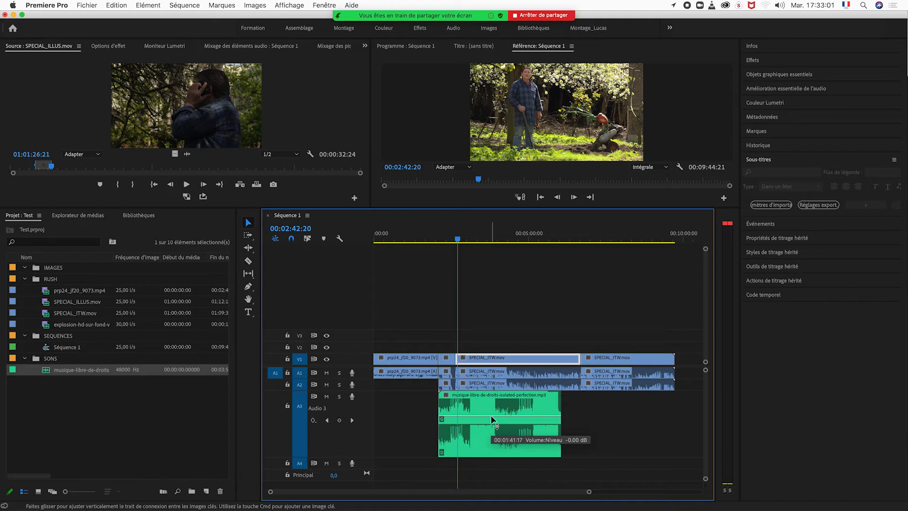
{"action": "mouse_move", "coordinate": [491, 417]}
{"action": "left_mouse_down"}
{"action": "mouse_move", "coordinate": [491, 428]}
{"action": "mouse_move", "coordinate": [491, 409]}
{"action": "mouse_move", "coordinate": [474, 416]}
{"action": "left_mouse_up"}
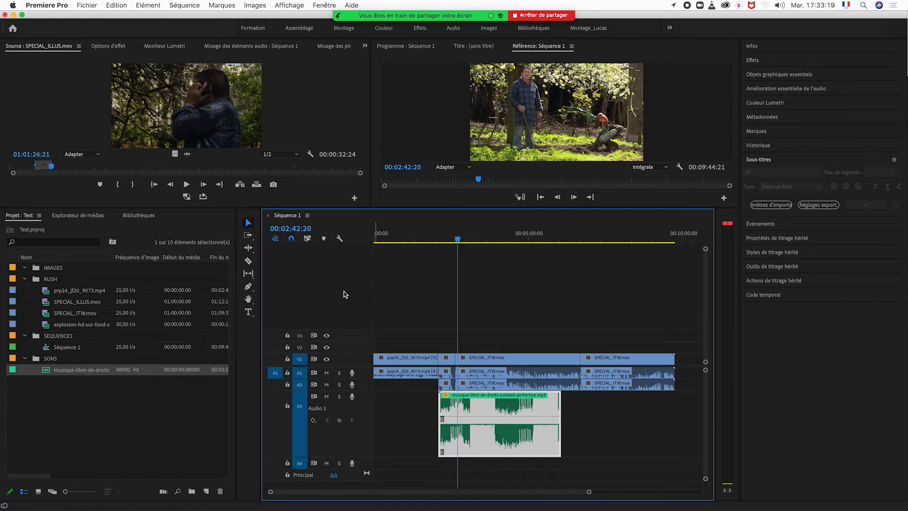
{"action": "left_click_drag", "start_coordinate": [456, 240], "coordinate": [447, 244]}
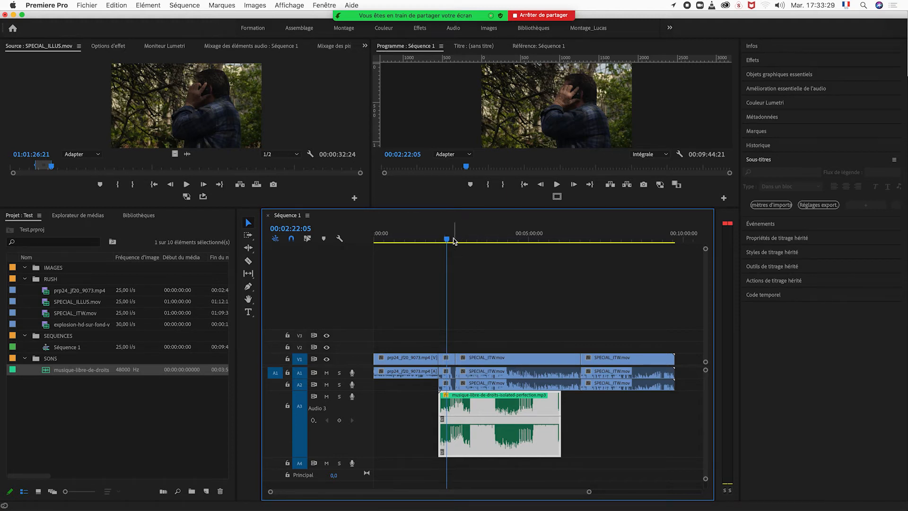
{"action": "left_click_drag", "start_coordinate": [453, 241], "coordinate": [455, 239]}
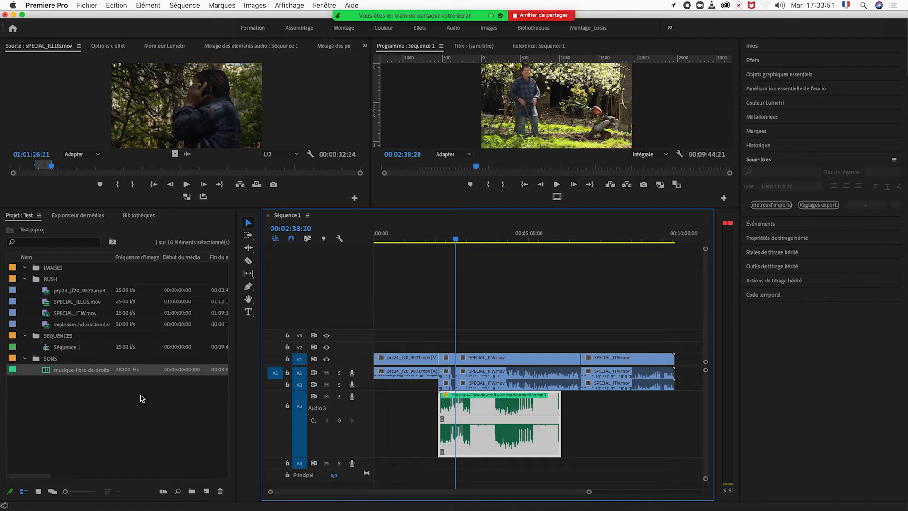
{"action": "key", "text": "="}
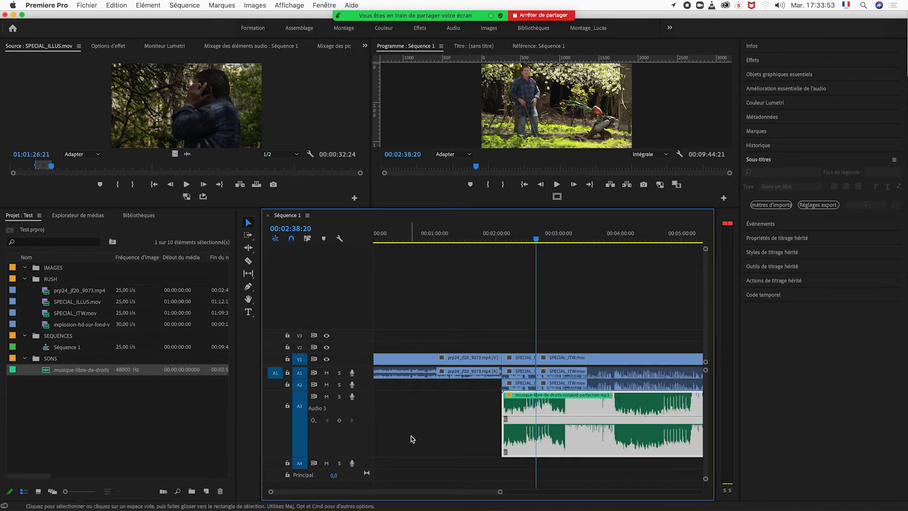
{"action": "left_click", "coordinate": [248, 288]}
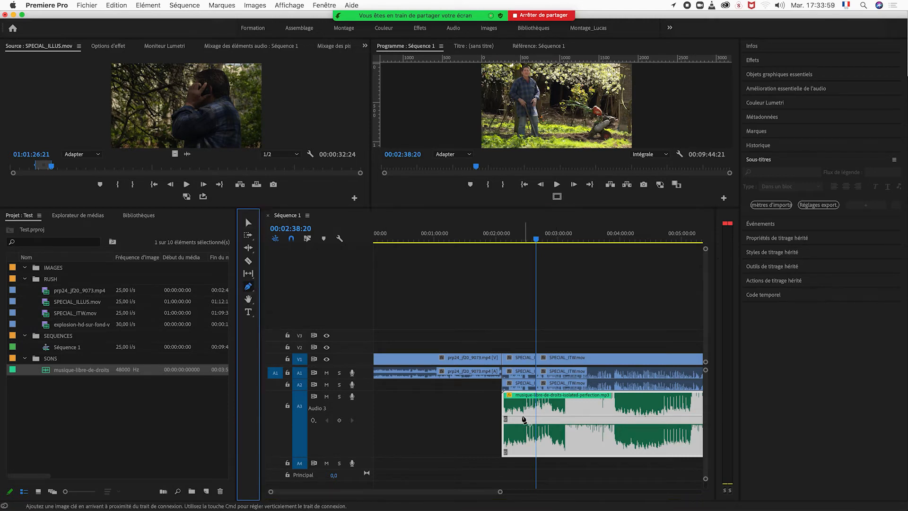
{"action": "left_click", "coordinate": [506, 418]}
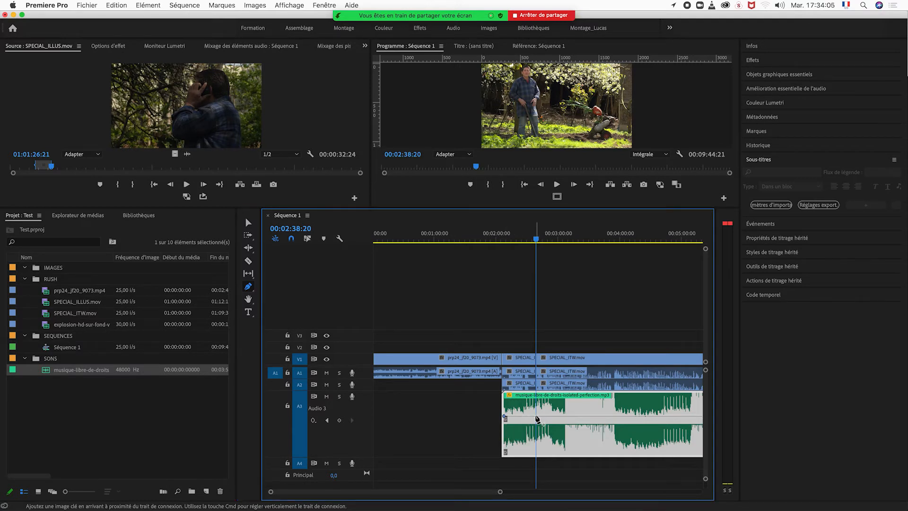
{"action": "left_click", "coordinate": [537, 419]}
{"action": "key", "text": "minus"}
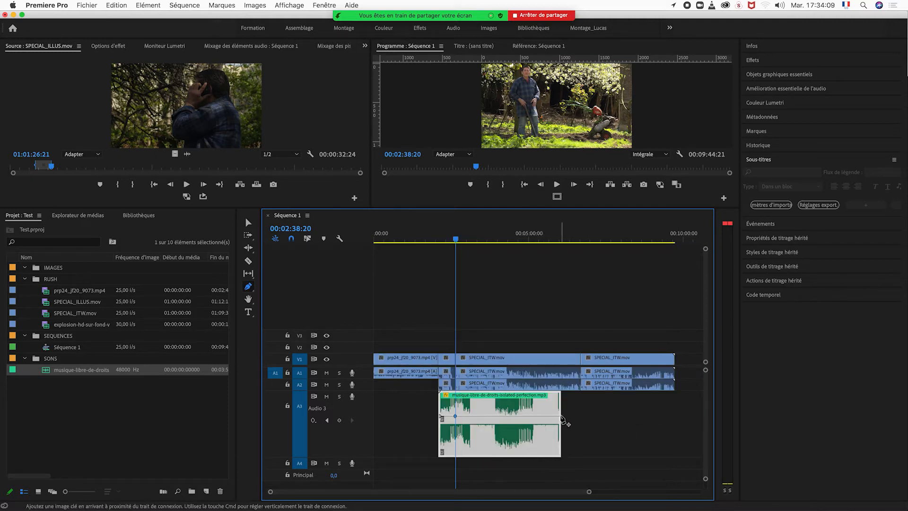
{"action": "left_click", "coordinate": [543, 417]}
Lower the music's volume line between the two inner keyframes and raise it back to its original level
{"action": "left_click", "coordinate": [247, 223]}
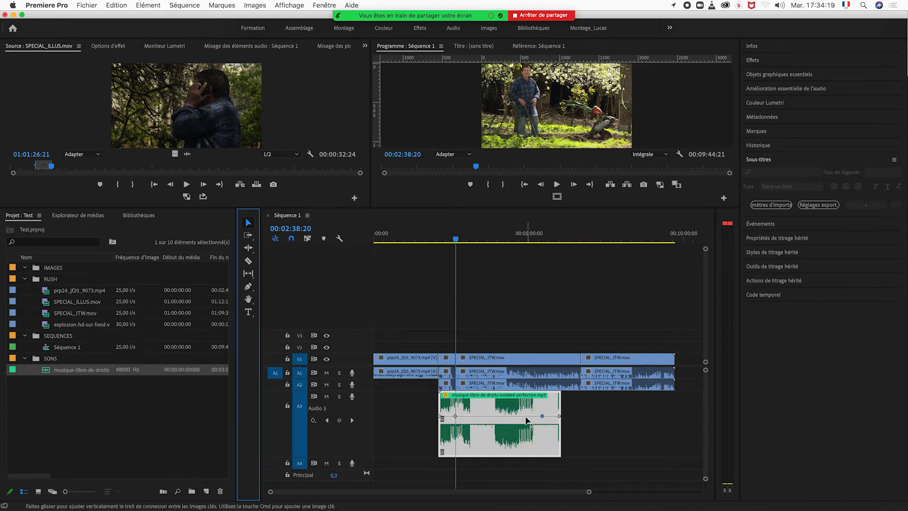
{"action": "left_click_drag", "start_coordinate": [524, 416], "coordinate": [522, 420]}
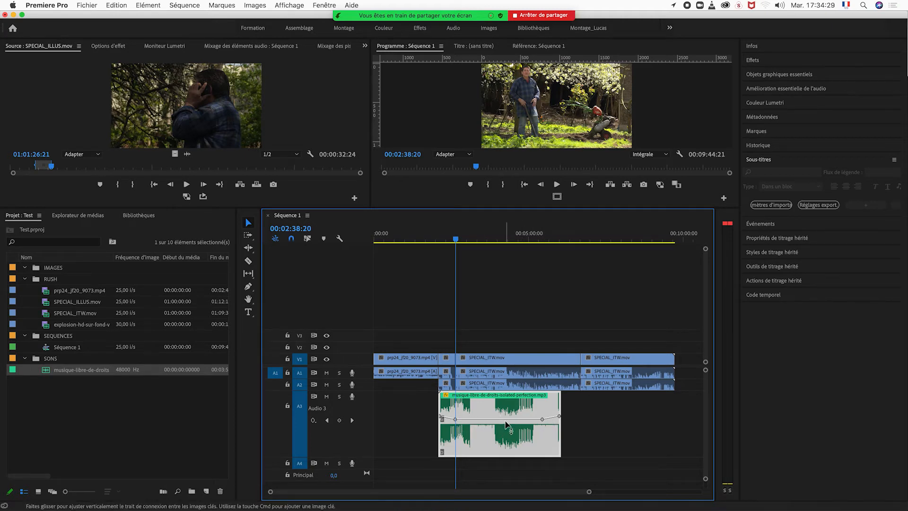
{"action": "left_click_drag", "start_coordinate": [507, 420], "coordinate": [506, 417]}
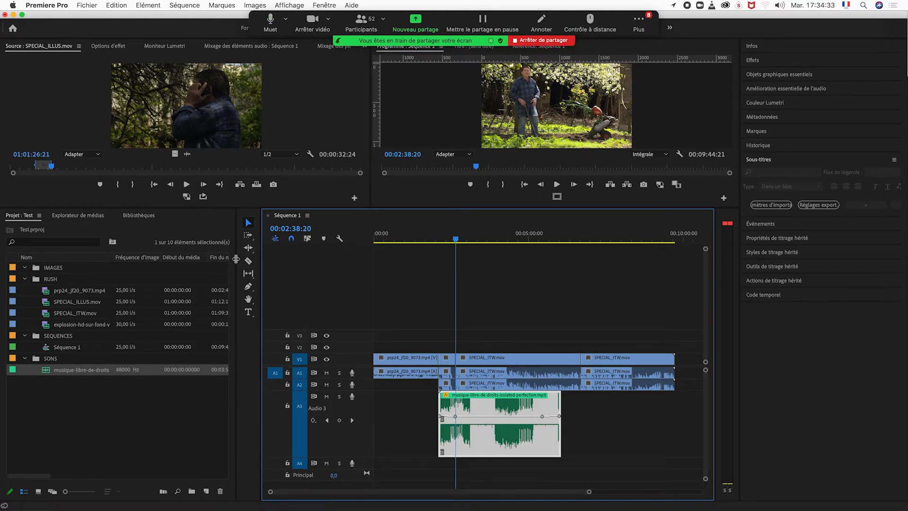
Add two closely spaced volume keyframes near the middle of the music clip and lower the level between them
{"action": "left_click", "coordinate": [248, 287]}
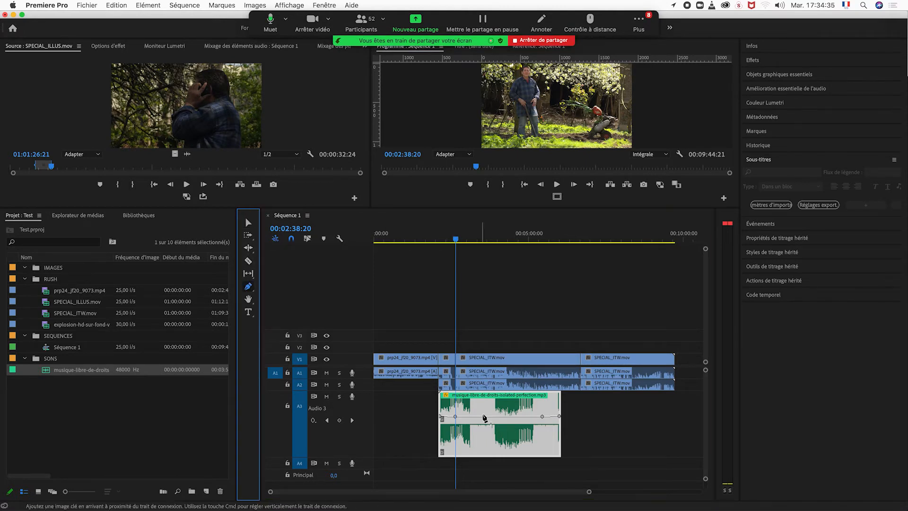
{"action": "left_click", "coordinate": [481, 417]}
{"action": "left_click", "coordinate": [488, 417]}
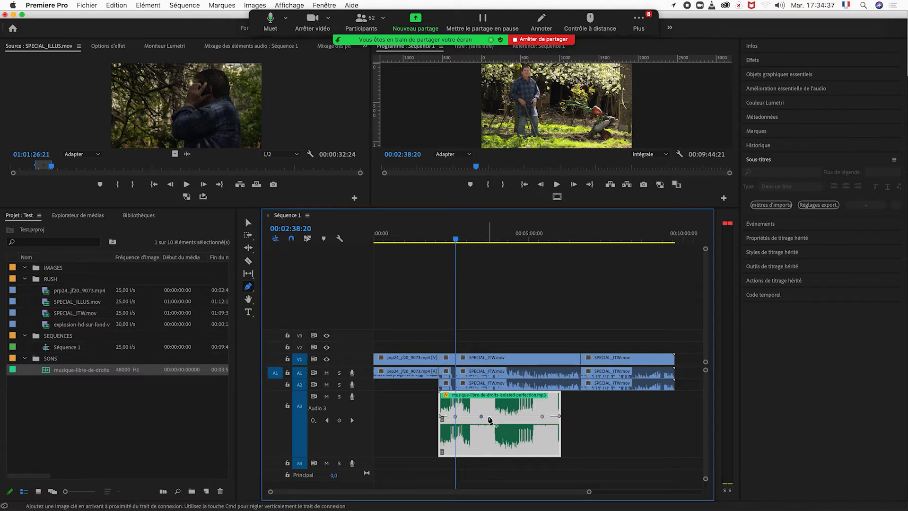
{"action": "left_click", "coordinate": [248, 222]}
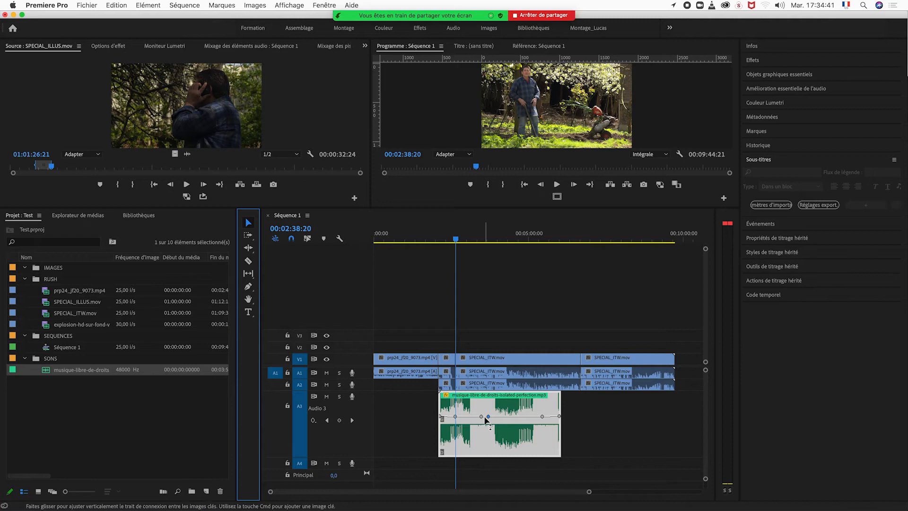
{"action": "key", "text": "="}
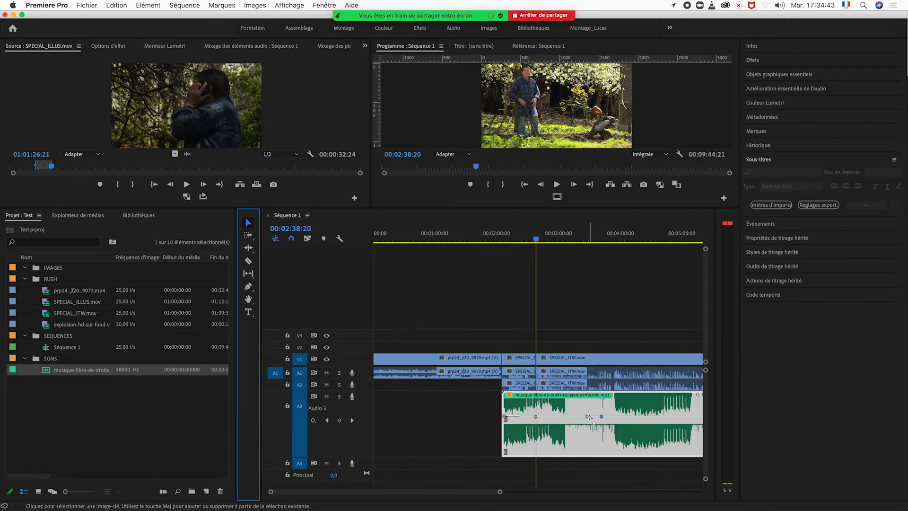
{"action": "left_click_drag", "start_coordinate": [597, 420], "coordinate": [597, 424]}
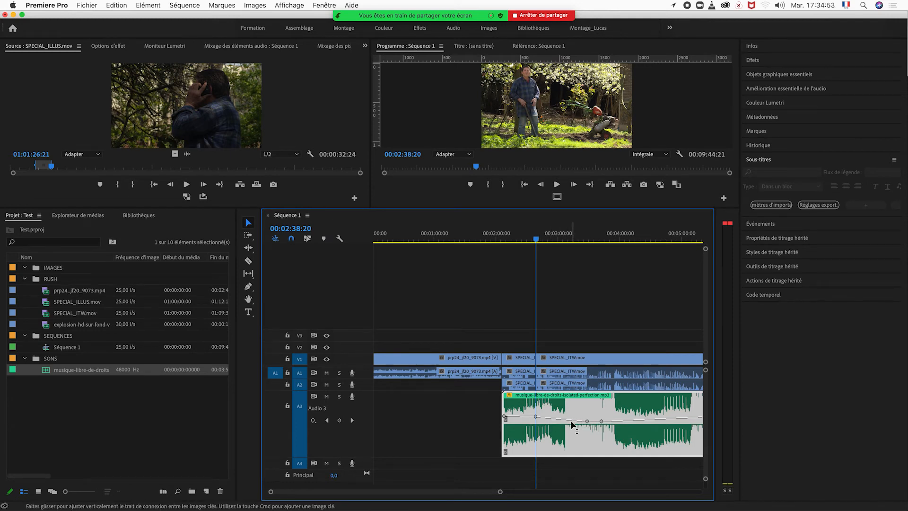
{"action": "key", "text": "minus"}
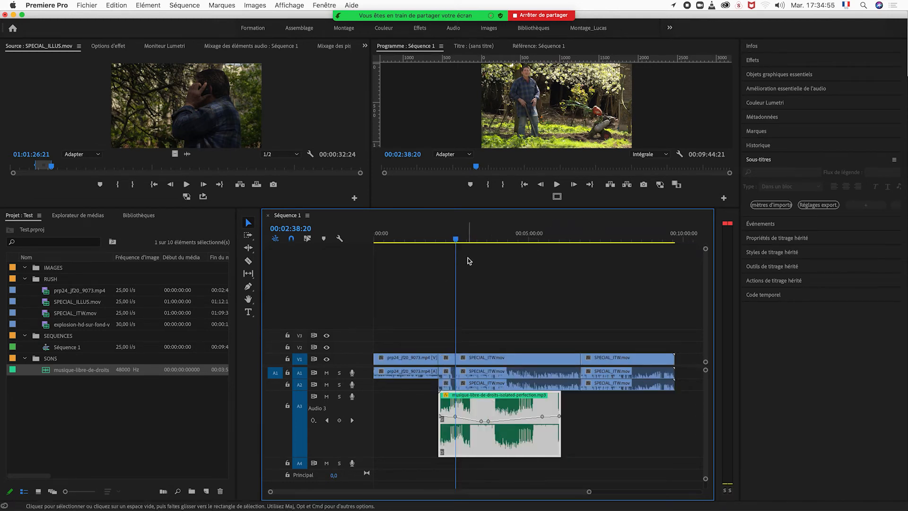
Disable the SPECIAL_ILLUS.mov excerpt and the first SPECIAL_ITW.mov piece, including their audio
{"action": "left_click_drag", "start_coordinate": [453, 242], "coordinate": [439, 243]}
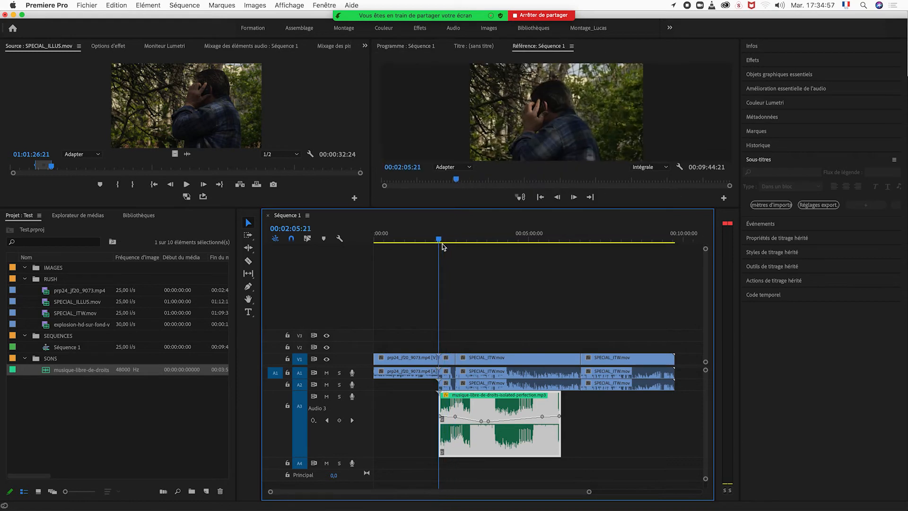
{"action": "left_click_drag", "start_coordinate": [451, 331], "coordinate": [520, 384]}
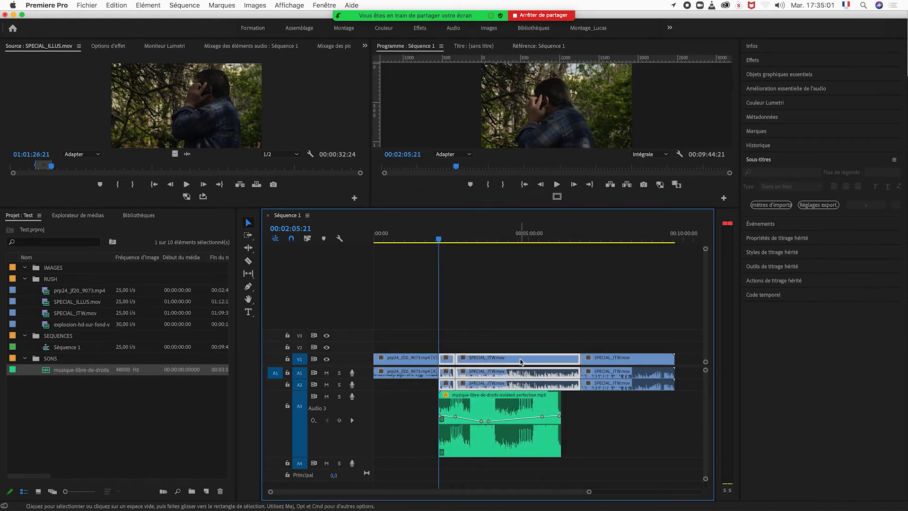
{"action": "right_click", "coordinate": [522, 362]}
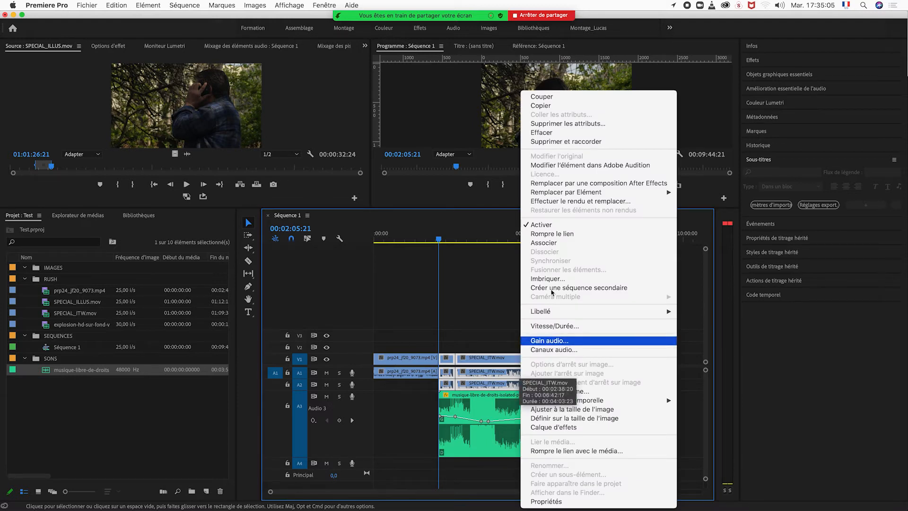
{"action": "left_click", "coordinate": [556, 226]}
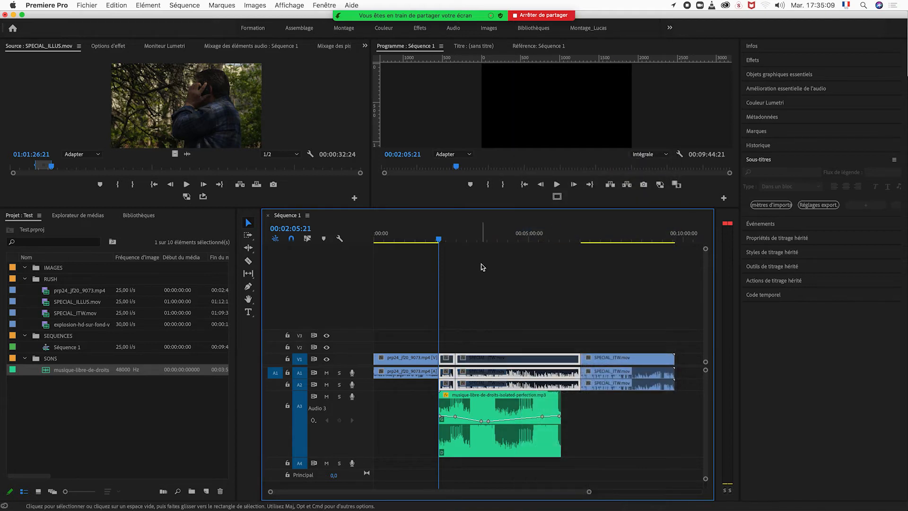
Play back the music from several points between 00:02:05:21 and 00:02:38:20 to compare its volume
{"action": "left_click", "coordinate": [472, 239]}
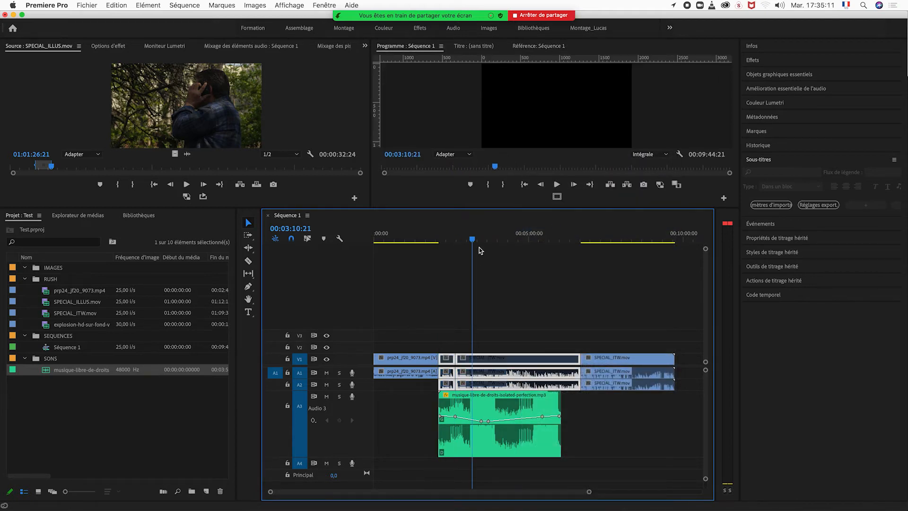
{"action": "left_click_drag", "start_coordinate": [454, 242], "coordinate": [440, 246]}
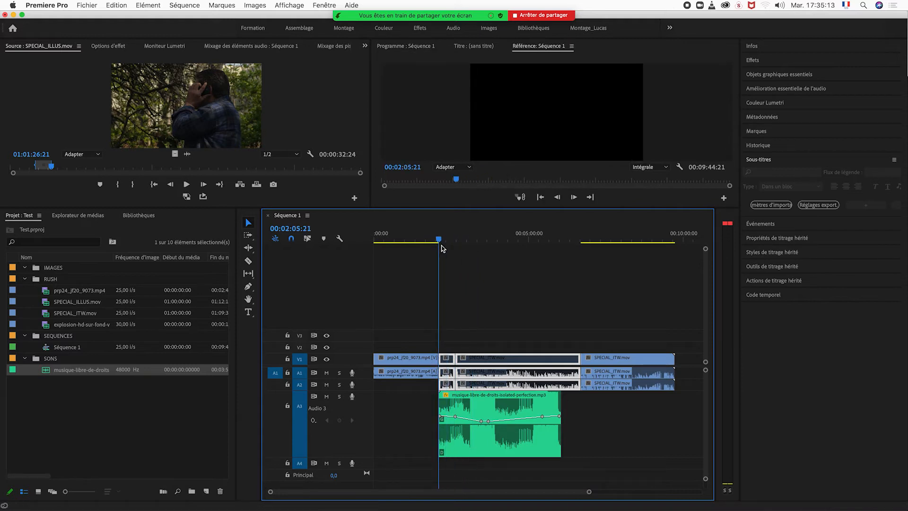
{"action": "key", "text": "space"}
{"action": "left_click", "coordinate": [455, 241]}
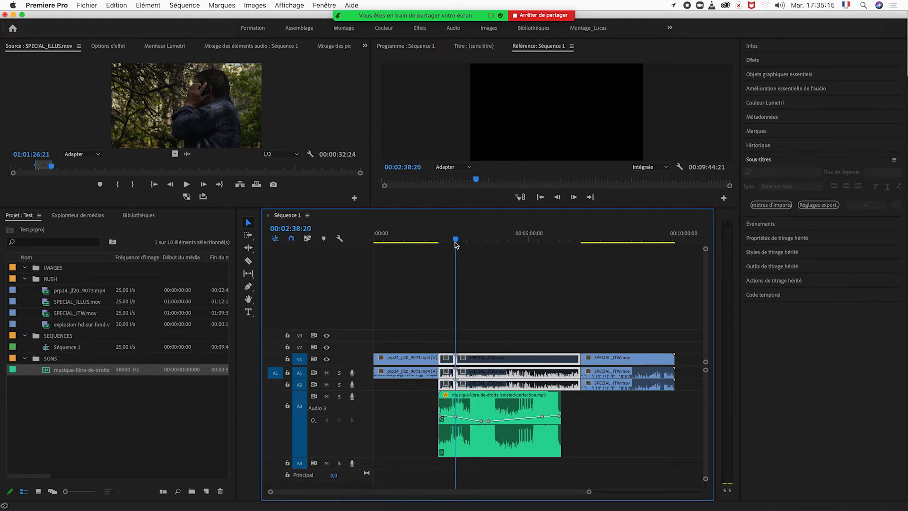
{"action": "left_click", "coordinate": [448, 242]}
{"action": "key", "text": "space"}
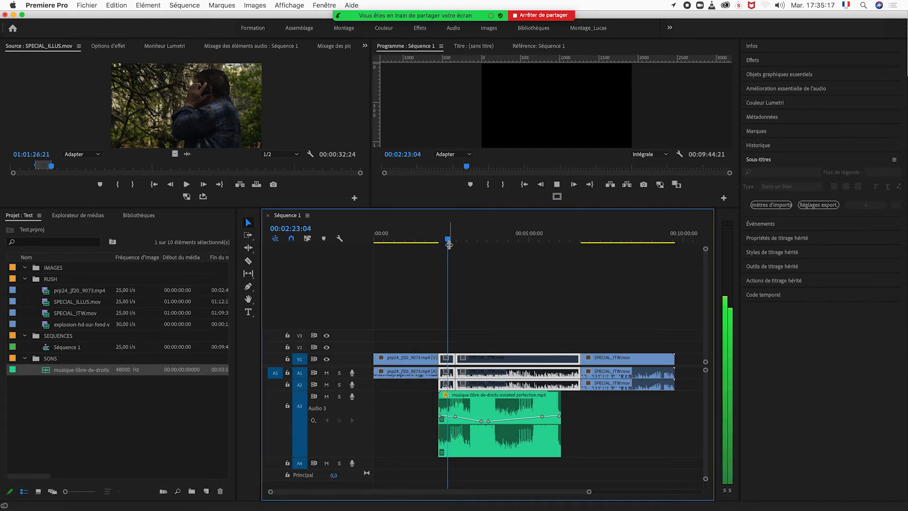
{"action": "left_click", "coordinate": [456, 240]}
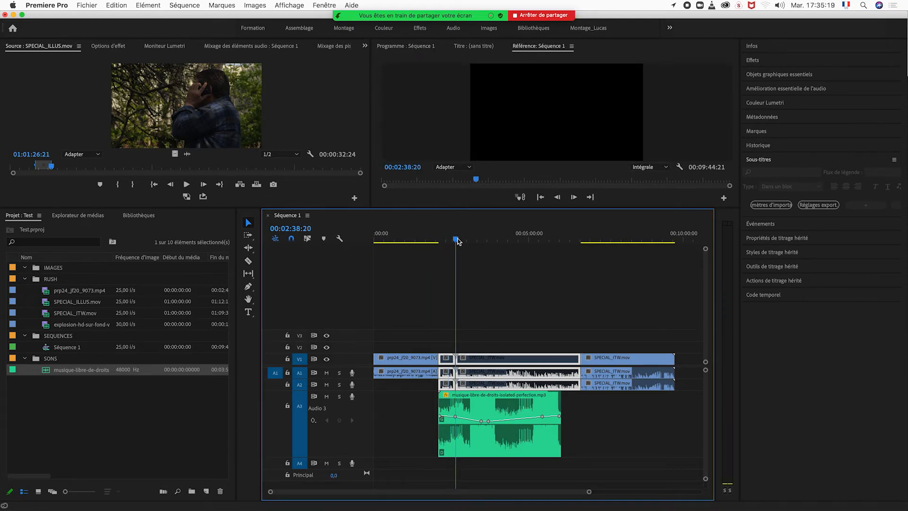
{"action": "key", "text": "space"}
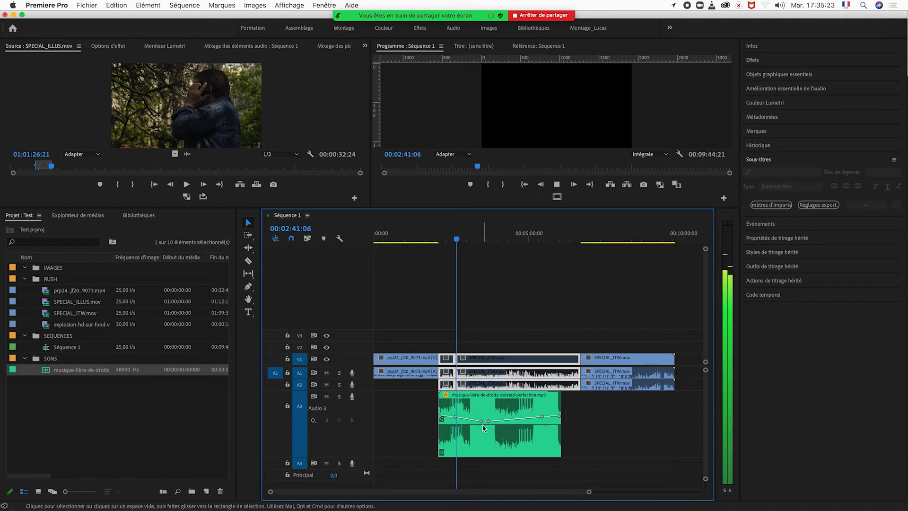
Pull the first middle volume keyframe of the music far down and shift it earlier, closer to the 00:02:38:20 keyframe
{"action": "left_click_drag", "start_coordinate": [481, 422], "coordinate": [482, 450]}
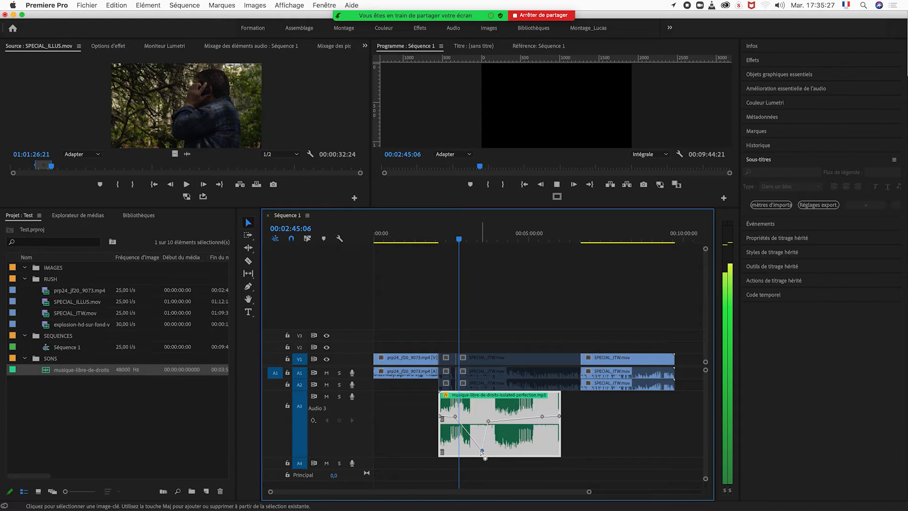
{"action": "left_click_drag", "start_coordinate": [482, 450], "coordinate": [468, 449]}
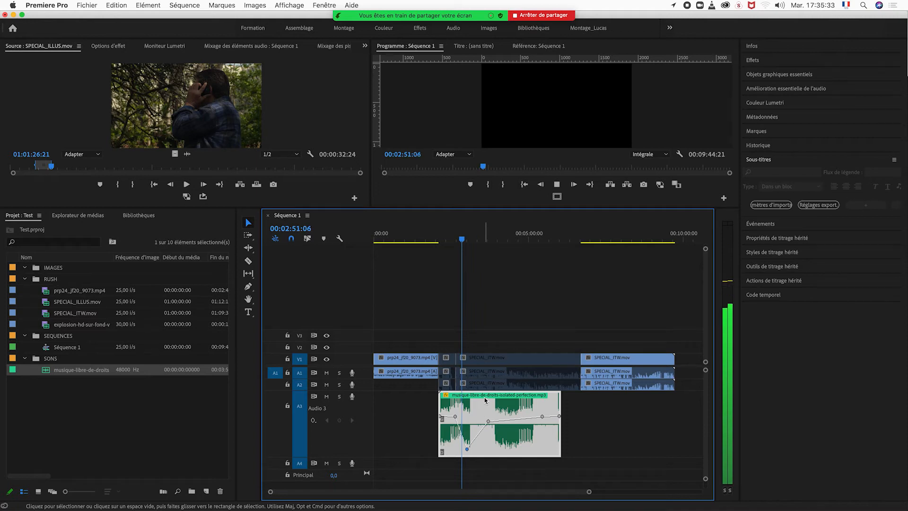
{"action": "key", "text": "space"}
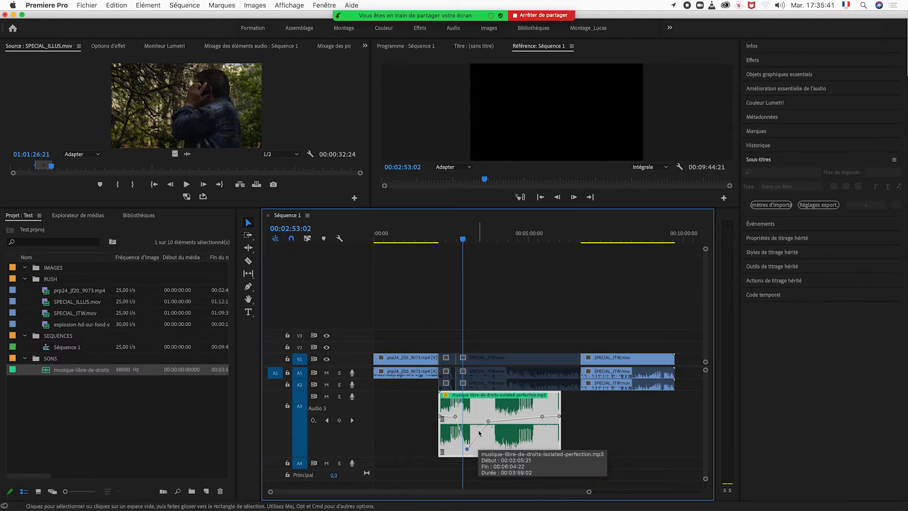
Undo the clip disabling and the middle volume keyframes added to the music, together with their level changes
{"action": "key", "text": "super+z"}
{"action": "key", "text": "super+z"}
{"action": "key", "text": "super+z"}
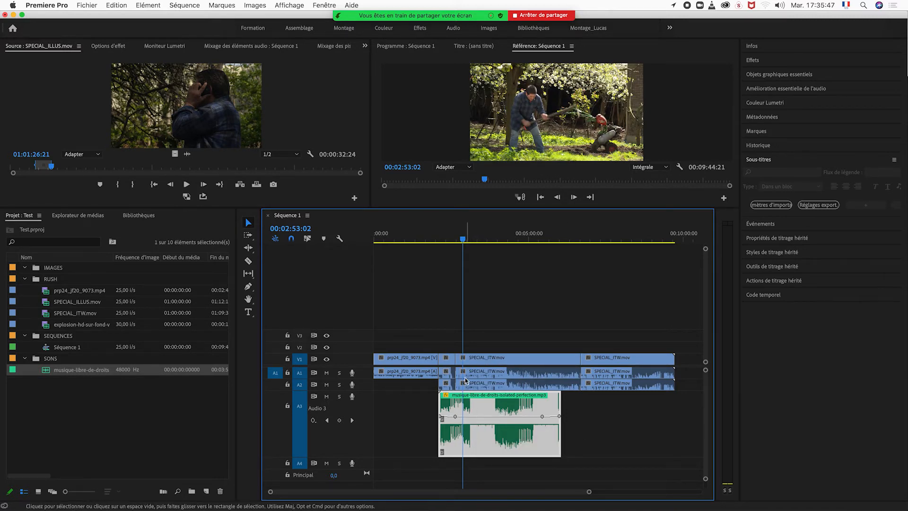
Disable both audio parts of the SPECIAL_ILLUS.mov excerpt while keeping its video enabled
{"action": "left_click", "coordinate": [447, 373]}
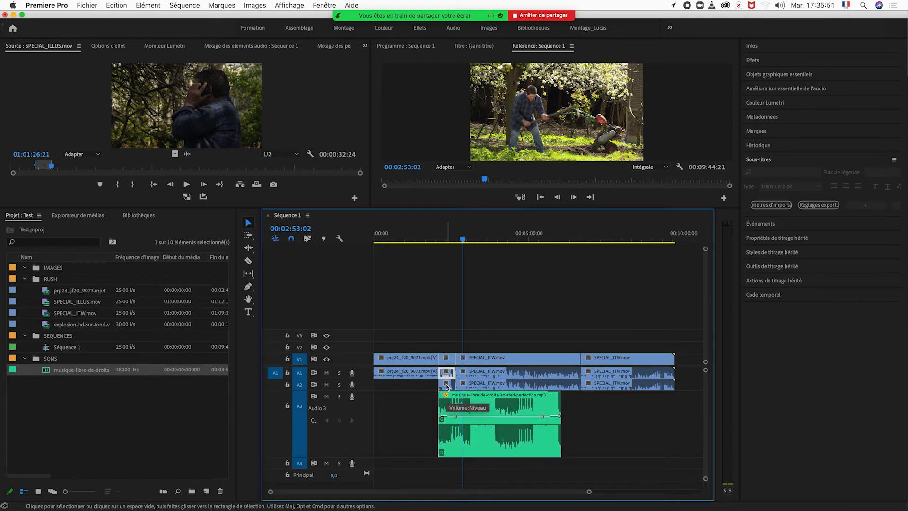
{"action": "right_click", "coordinate": [447, 386]}
{"action": "left_click", "coordinate": [495, 321]}
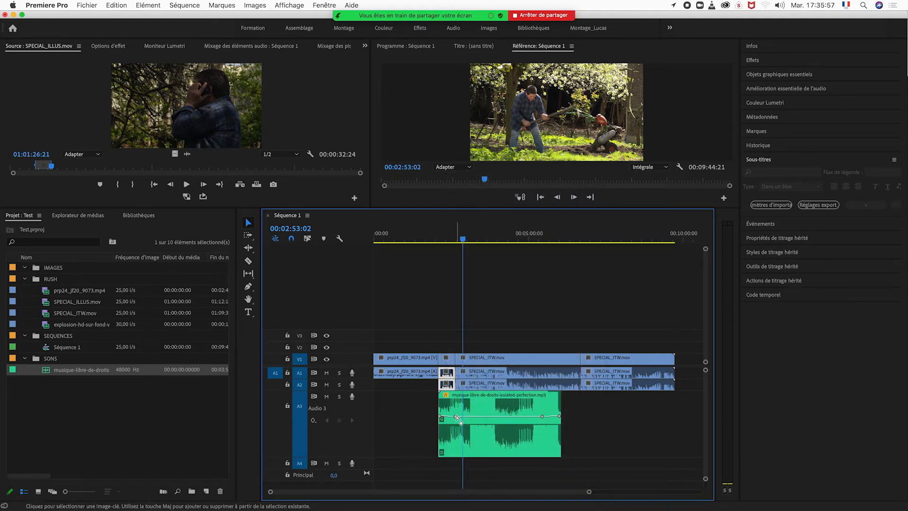
With the Pen tool, add a music volume keyframe shortly after the one at 00:02:38:20
{"action": "left_click", "coordinate": [459, 242]}
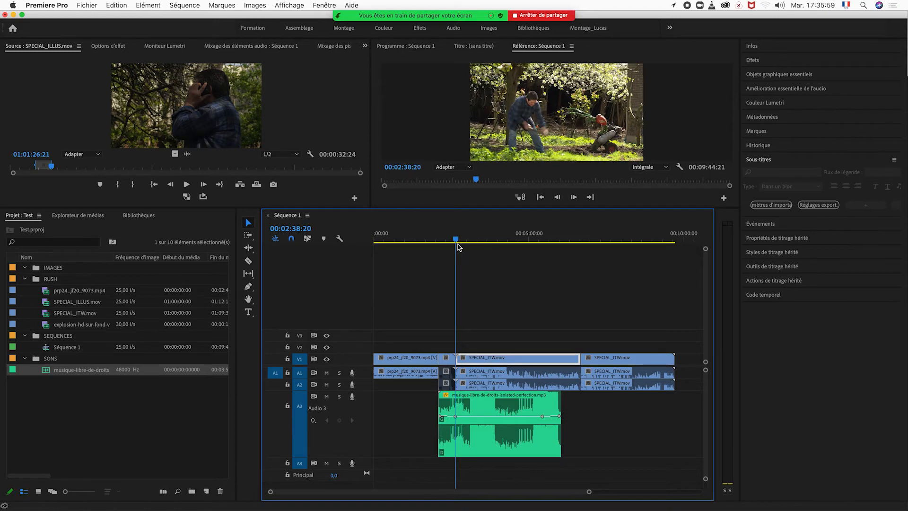
{"action": "key", "text": "equal"}
{"action": "key", "text": "equal"}
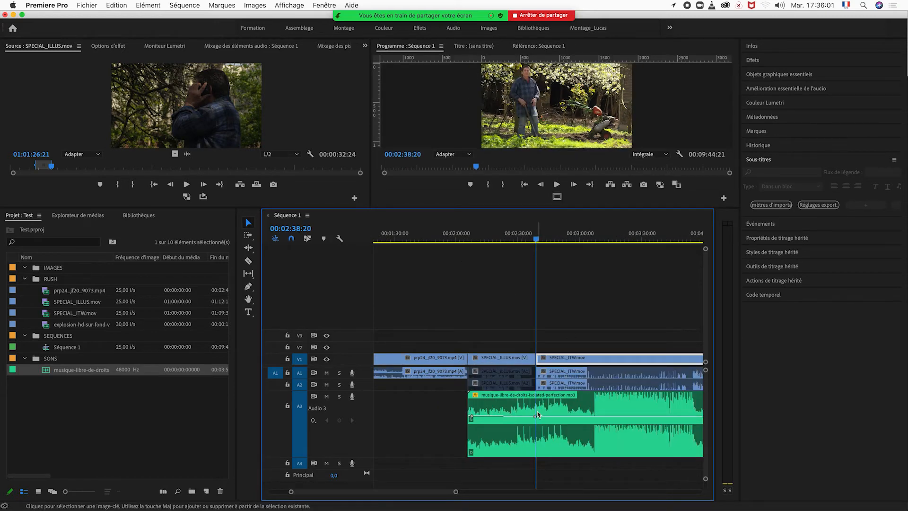
{"action": "left_click_drag", "start_coordinate": [536, 418], "coordinate": [535, 416]}
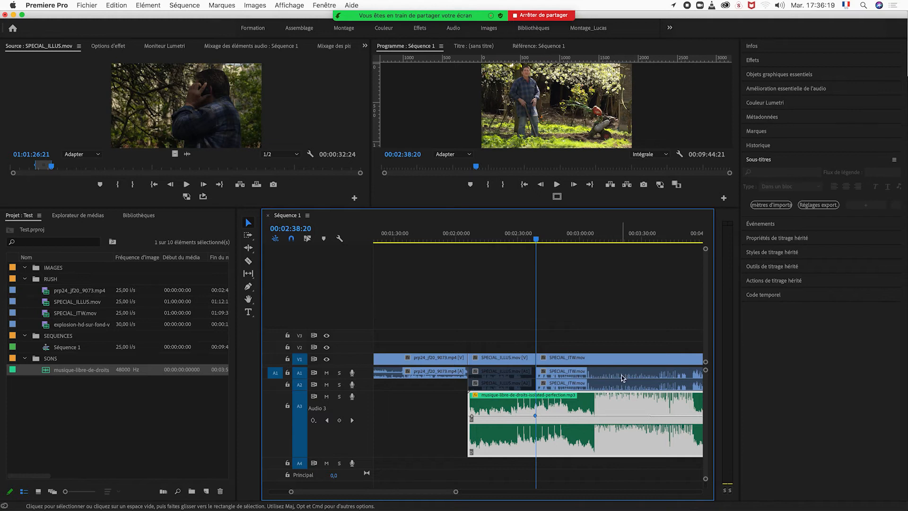
{"action": "left_click", "coordinate": [248, 285]}
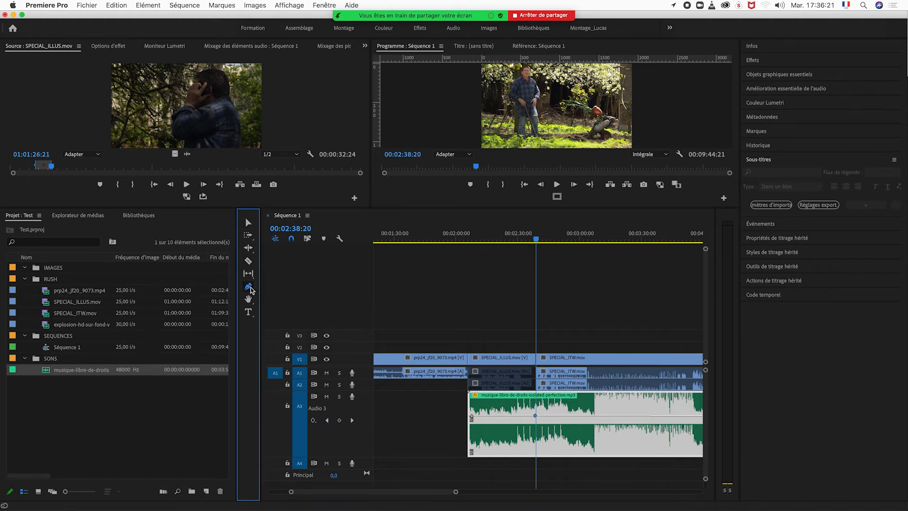
{"action": "left_click", "coordinate": [546, 416]}
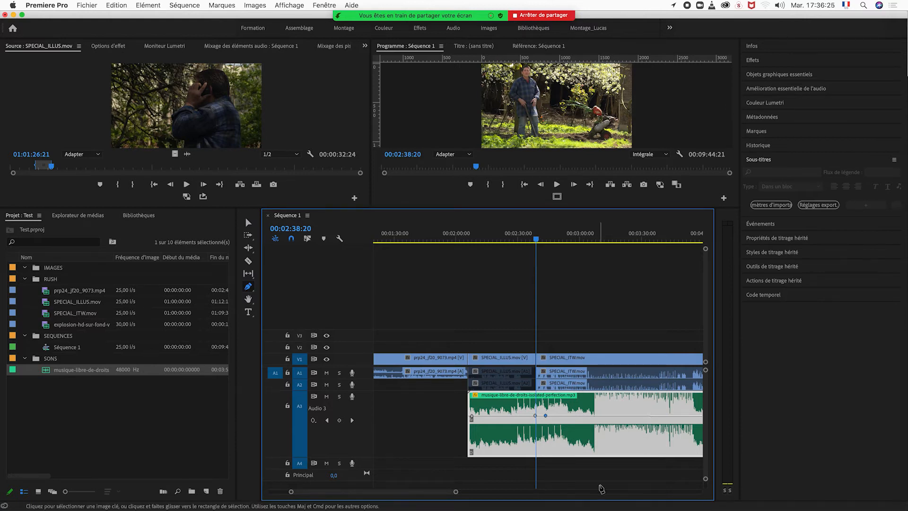
{"action": "key", "text": "minus"}
{"action": "key", "text": "minus"}
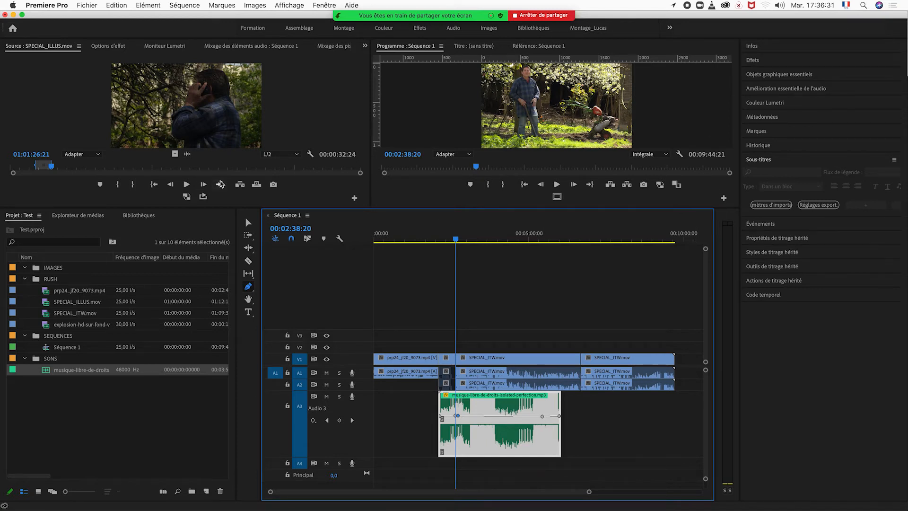
Lower the music's volume between the middle keyframes and spread the fade's two keyframes to about 00:02:34 and 00:02:55
{"action": "left_click", "coordinate": [247, 225]}
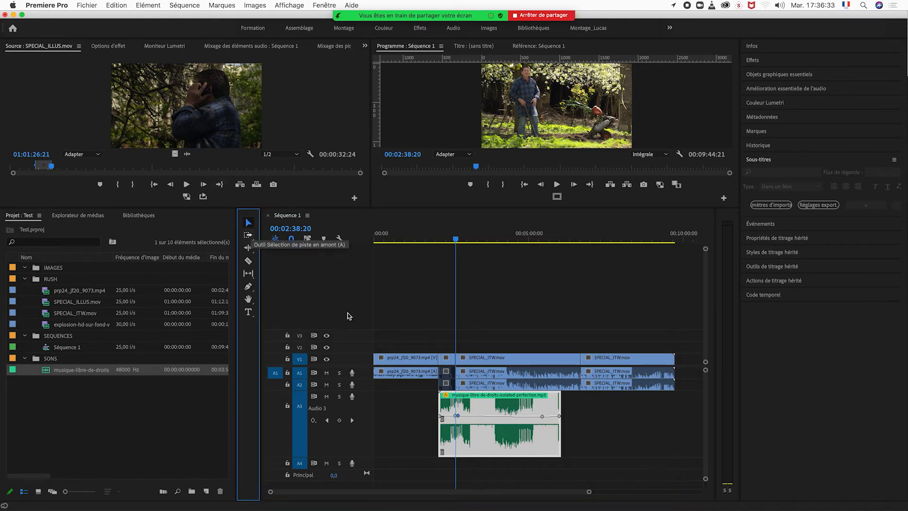
{"action": "left_click_drag", "start_coordinate": [507, 419], "coordinate": [541, 423]}
{"action": "key", "text": "="}
{"action": "key", "text": "minus"}
{"action": "key", "text": "minus"}
{"action": "left_click_drag", "start_coordinate": [445, 422], "coordinate": [446, 427]}
{"action": "key", "text": "equal"}
{"action": "key", "text": "equal"}
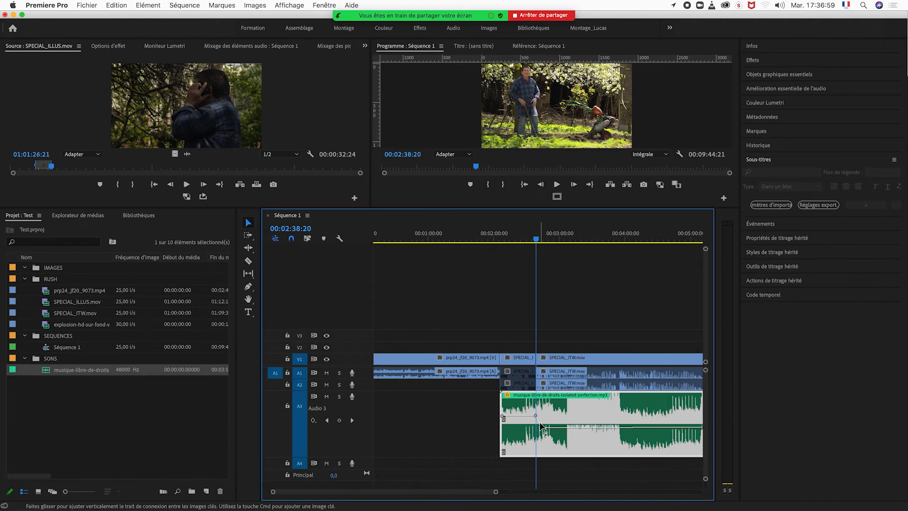
{"action": "mouse_move", "coordinate": [542, 428]}
{"action": "left_mouse_down"}
{"action": "mouse_move", "coordinate": [586, 427]}
{"action": "mouse_move", "coordinate": [538, 428]}
{"action": "left_mouse_up"}
{"action": "left_click_drag", "start_coordinate": [539, 428], "coordinate": [553, 428]}
Play back the transition from the SPECIAL_ILLUS.mov excerpt into the interview to check the music's fade
{"action": "left_click", "coordinate": [516, 241]}
{"action": "key", "text": "space"}
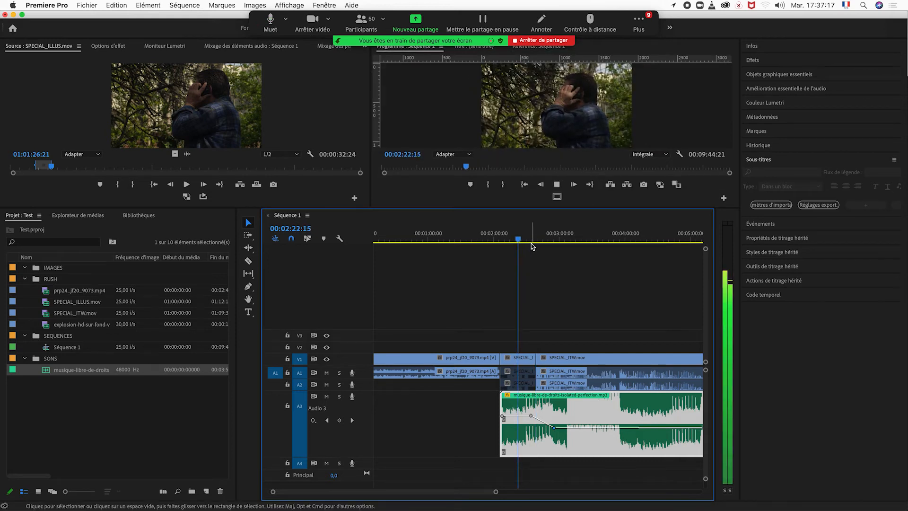
{"action": "left_click", "coordinate": [528, 240]}
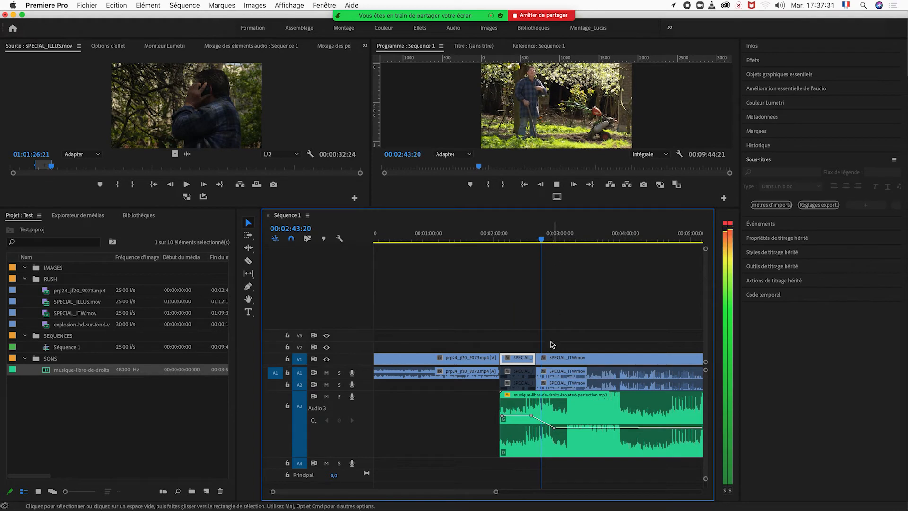
{"action": "key", "text": "space"}
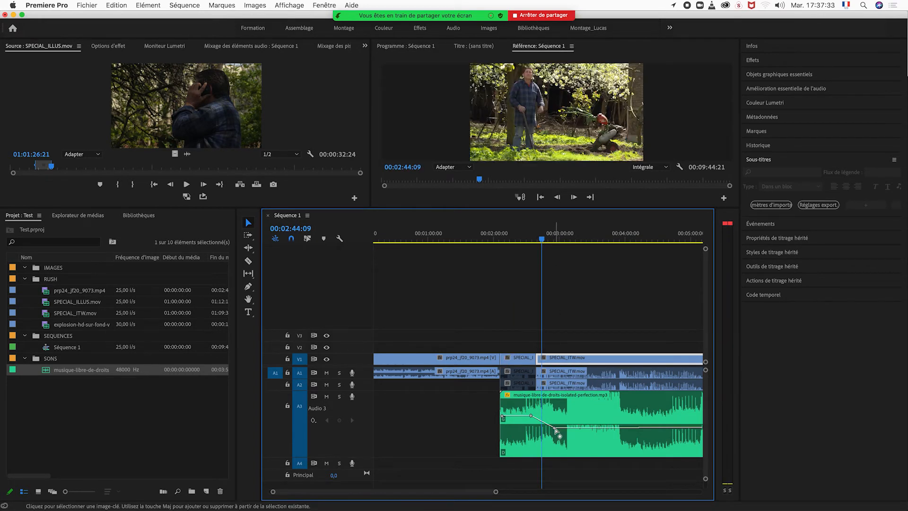
Pull the music's volume line between the two middle keyframes further down under the interview
{"action": "key", "text": "minus"}
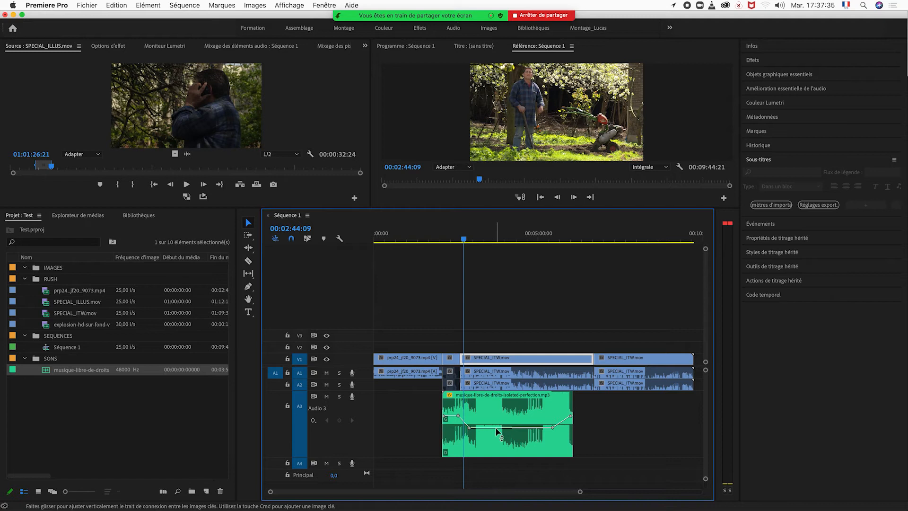
{"action": "left_click_drag", "start_coordinate": [497, 431], "coordinate": [498, 447]}
{"action": "key", "text": "equal"}
{"action": "key", "text": "equal"}
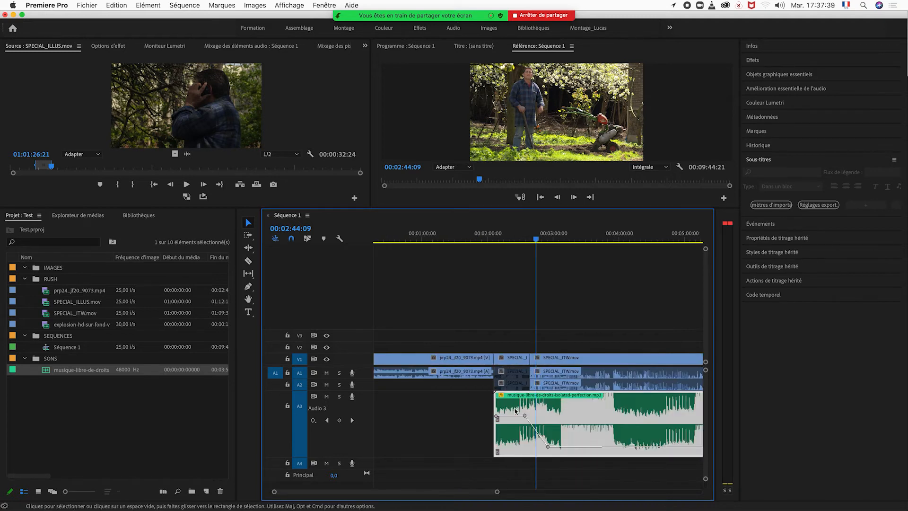
Play back the start of the interview to check the lowered music against the voice
{"action": "key", "text": "minus"}
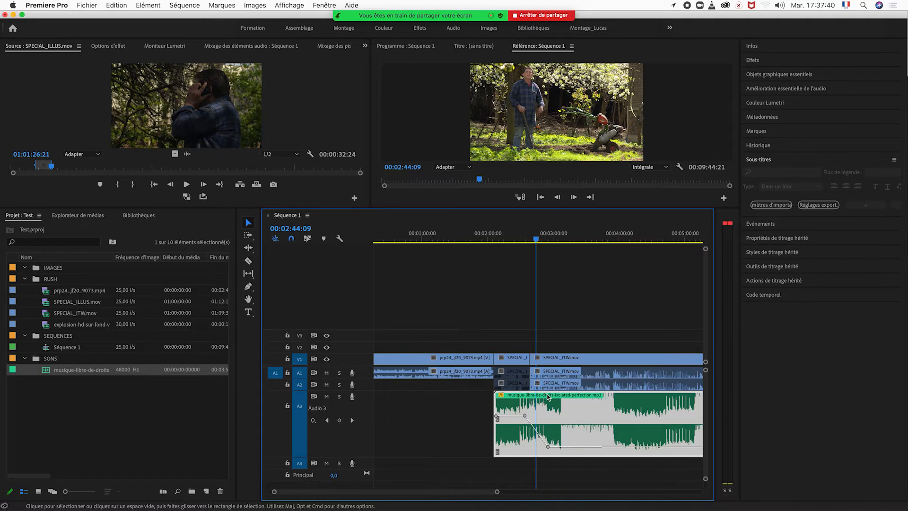
{"action": "left_click", "coordinate": [530, 240]}
{"action": "key", "text": "space"}
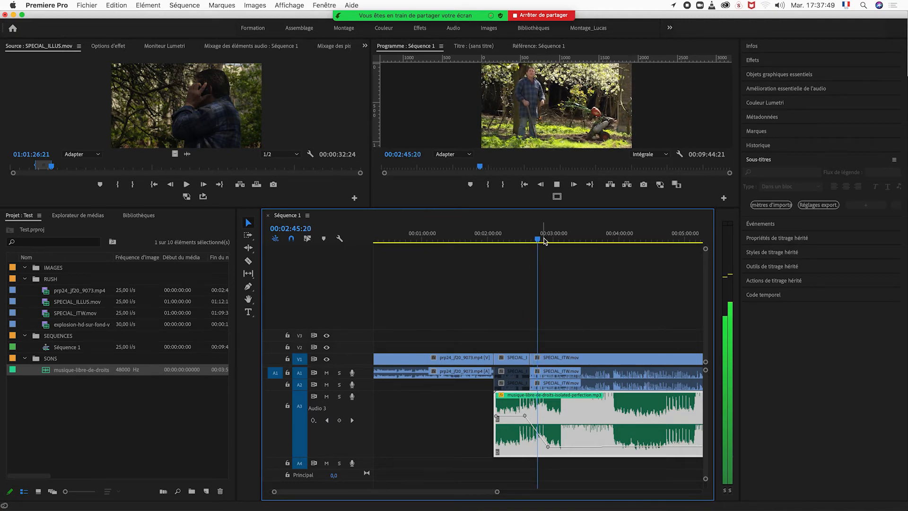
{"action": "key", "text": "space"}
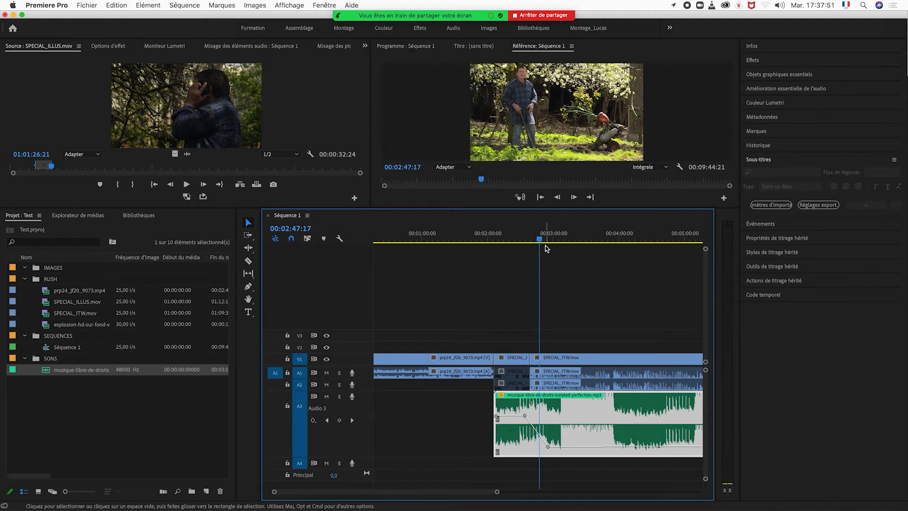
Raise the lowered middle section of the music's volume slightly and save the project
{"action": "key", "text": "minus"}
{"action": "left_click_drag", "start_coordinate": [479, 240], "coordinate": [463, 242]}
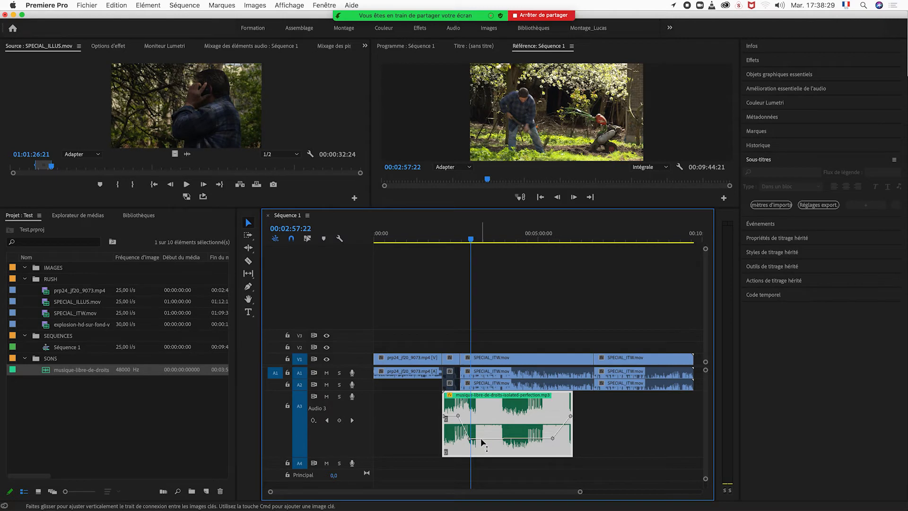
{"action": "key", "text": "super+s"}
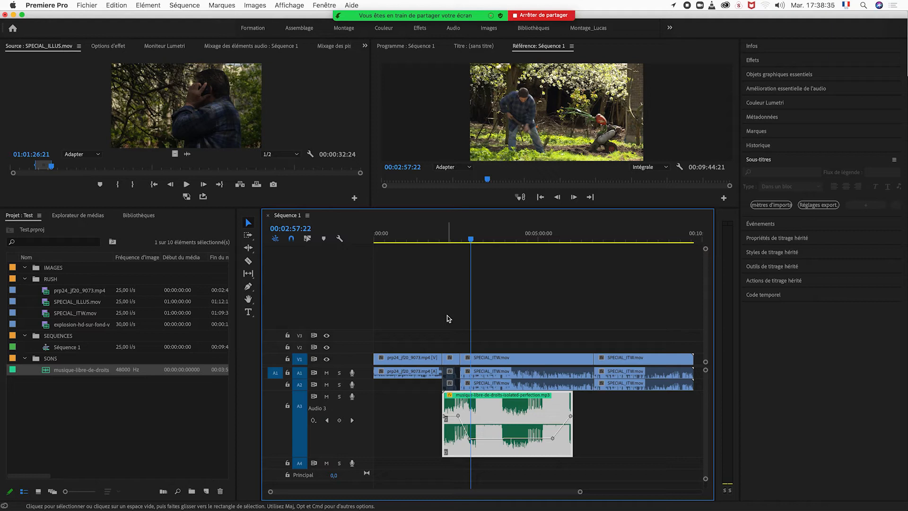
Enlarge the monitors and start a text layer over the tree blossoms at 00:03:28:03 with the Text tool
{"action": "left_click_drag", "start_coordinate": [471, 238], "coordinate": [487, 239]}
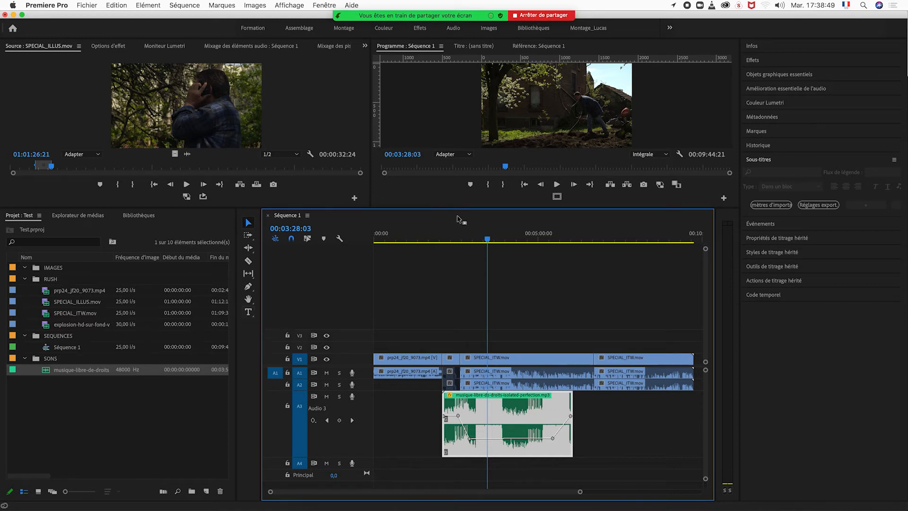
{"action": "left_click_drag", "start_coordinate": [460, 208], "coordinate": [459, 331]}
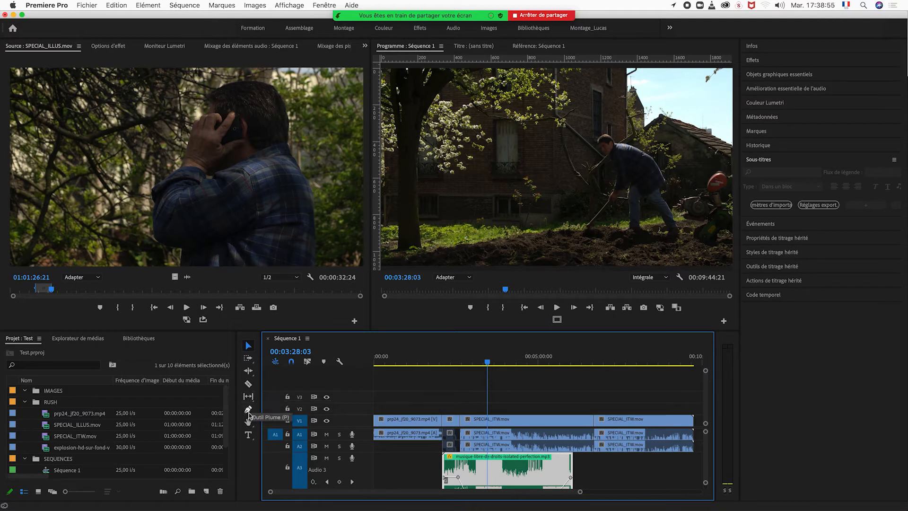
{"action": "left_click", "coordinate": [248, 434]}
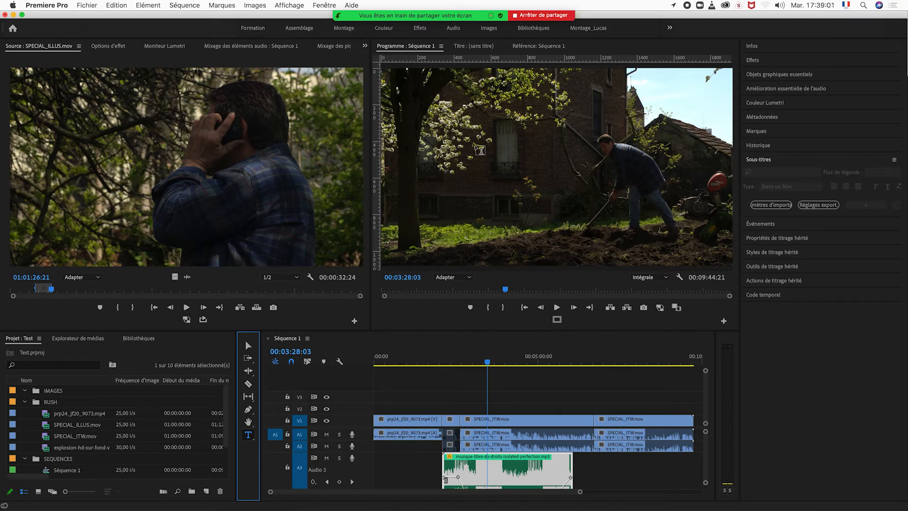
{"action": "left_click", "coordinate": [457, 148]}
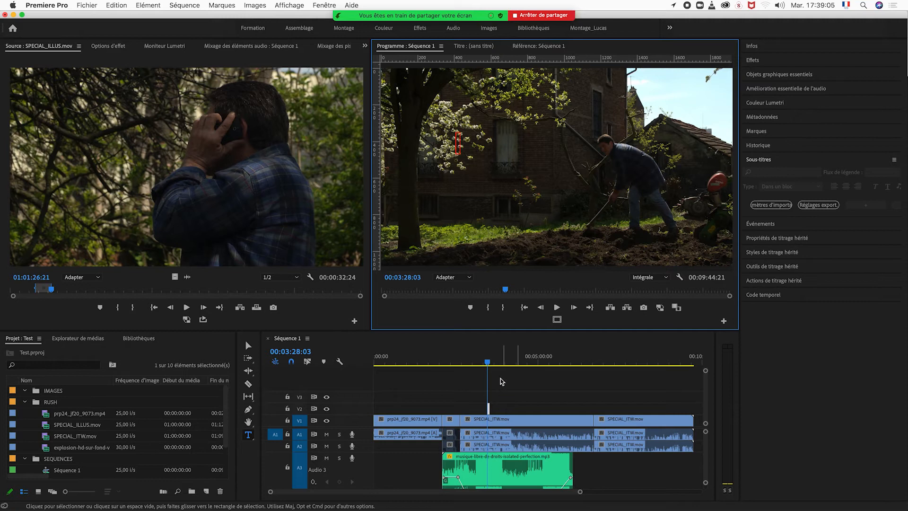
Examine the new graphic clip on track V2 up close and look through the project's bins
{"action": "left_click", "coordinate": [488, 364]}
{"action": "key", "text": "="}
{"action": "key", "text": "="}
{"action": "key", "text": "="}
{"action": "key", "text": "="}
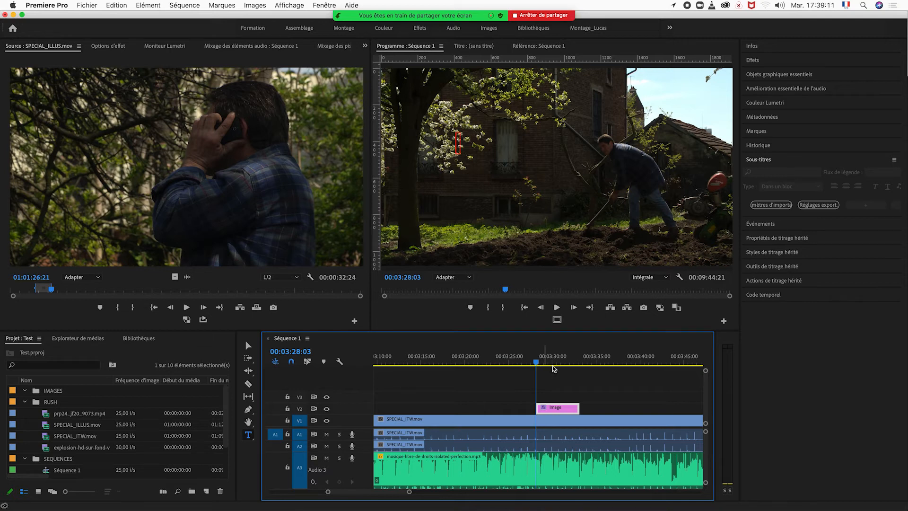
{"action": "key", "text": "="}
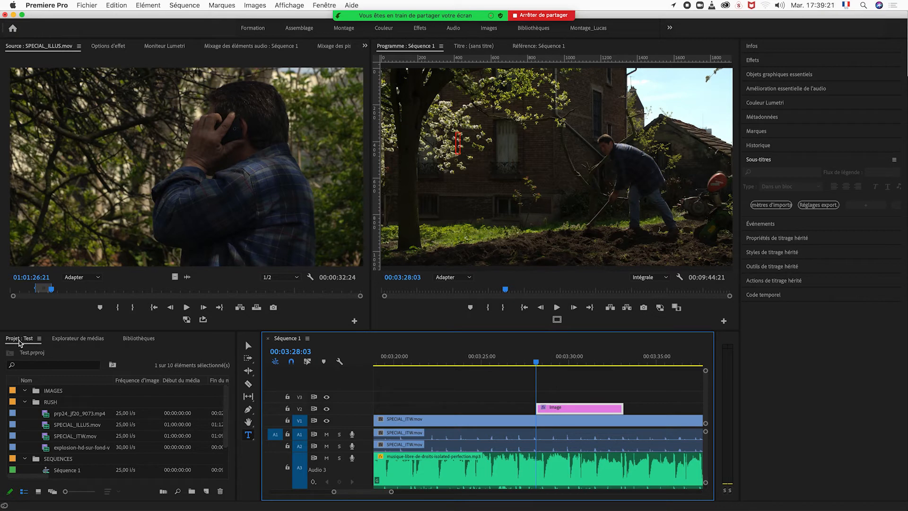
{"action": "left_click", "coordinate": [226, 405]}
{"action": "left_click_drag", "start_coordinate": [227, 406], "coordinate": [226, 386]}
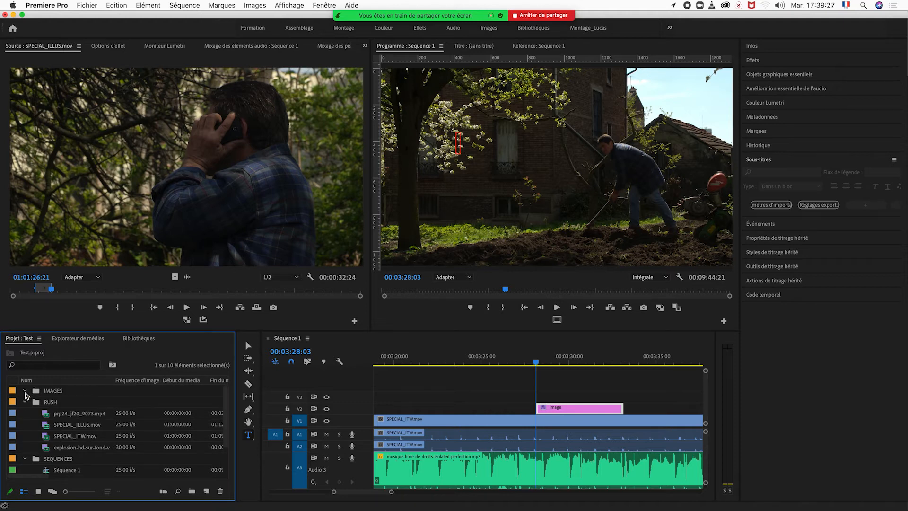
{"action": "mouse_move", "coordinate": [228, 419]}
{"action": "left_mouse_down"}
{"action": "mouse_move", "coordinate": [227, 443]}
{"action": "mouse_move", "coordinate": [226, 406]}
{"action": "left_mouse_up"}
Enter TITRE in the empty text layer at 00:03:29:20 and finish the text entry
{"action": "left_click", "coordinate": [565, 363]}
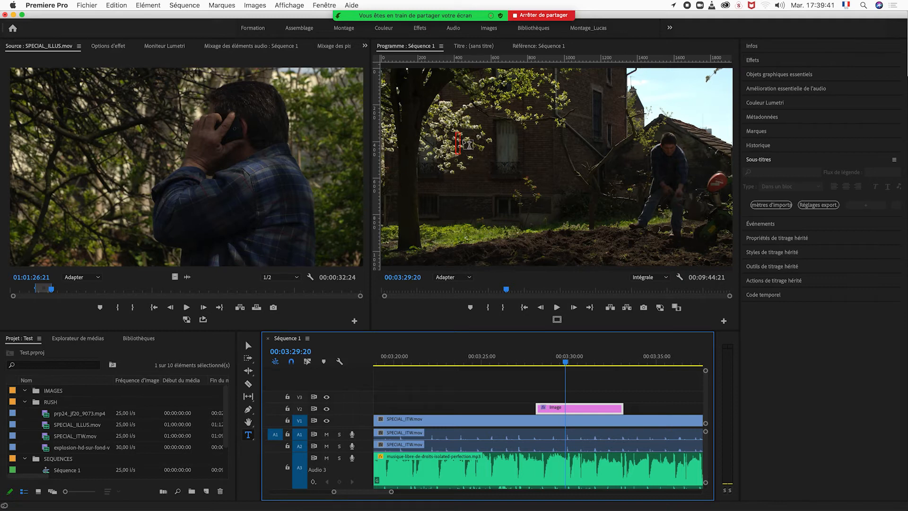
{"action": "left_click", "coordinate": [458, 140]}
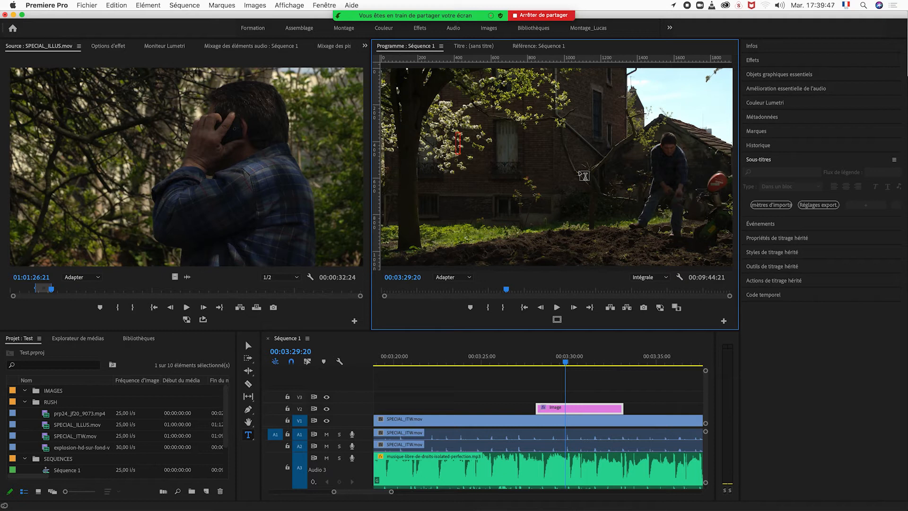
{"action": "type", "text": "TITTE"}
{"action": "key", "text": "BackSpace"}
{"action": "type", "text": "RE"}
{"action": "key", "text": "BackSpace"}
{"action": "key", "text": "BackSpace"}
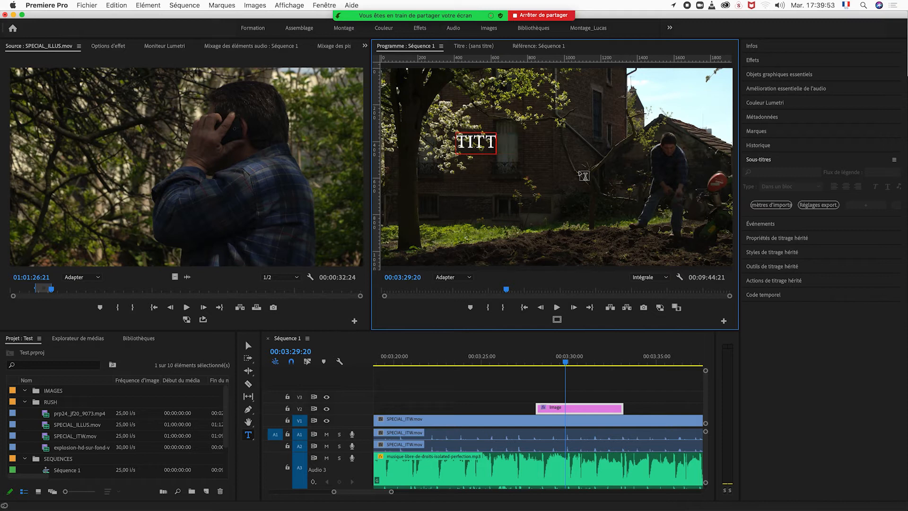
{"action": "key", "text": "BackSpace"}
{"action": "type", "text": "RE"}
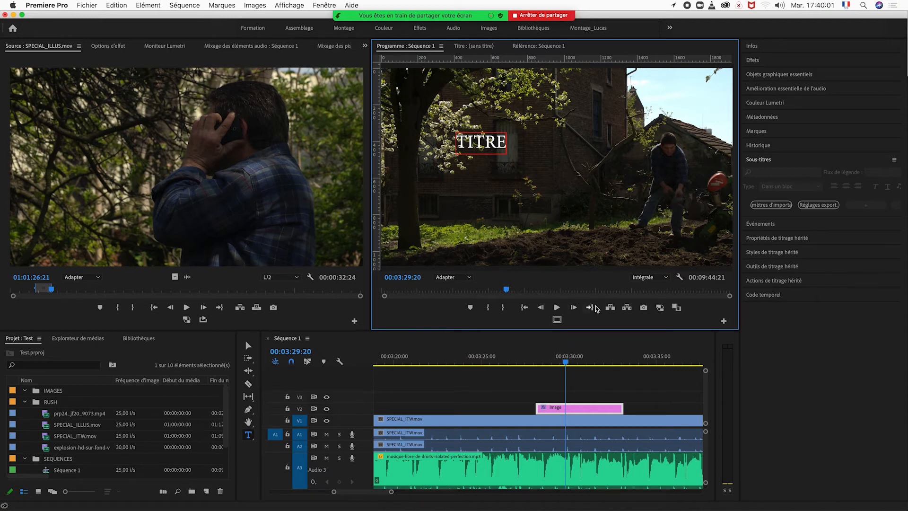
{"action": "left_click", "coordinate": [248, 346]}
{"action": "left_click", "coordinate": [610, 233]}
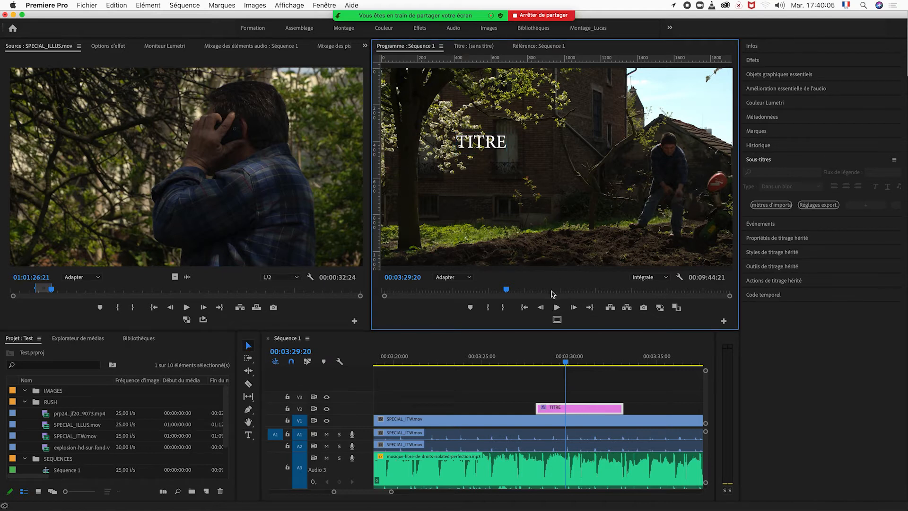
Open the title clip's effect settings and expand the properties of its TITRE text layer
{"action": "left_click_drag", "start_coordinate": [564, 363], "coordinate": [573, 364]}
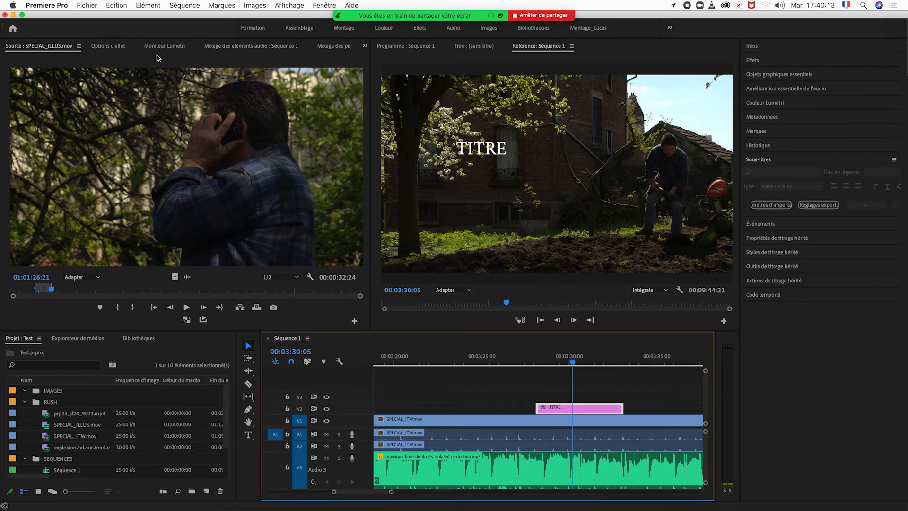
{"action": "left_click", "coordinate": [114, 46]}
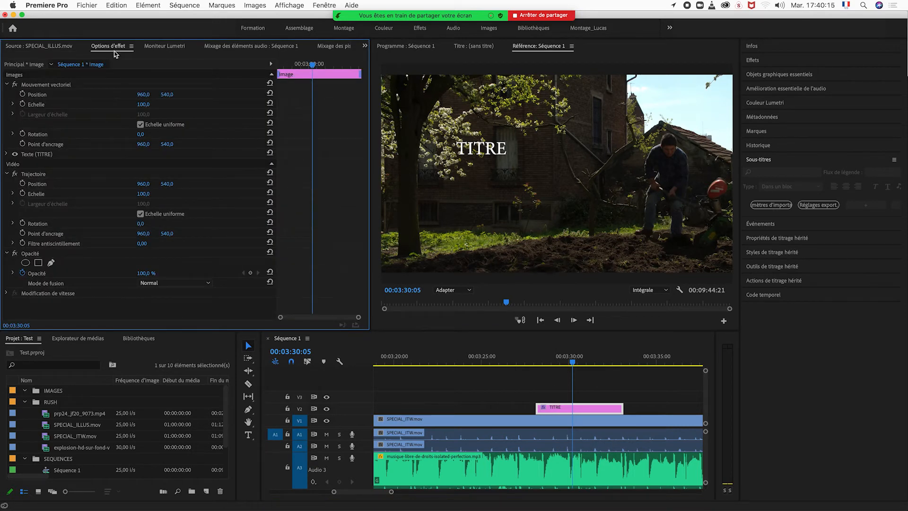
{"action": "left_click", "coordinate": [28, 155]}
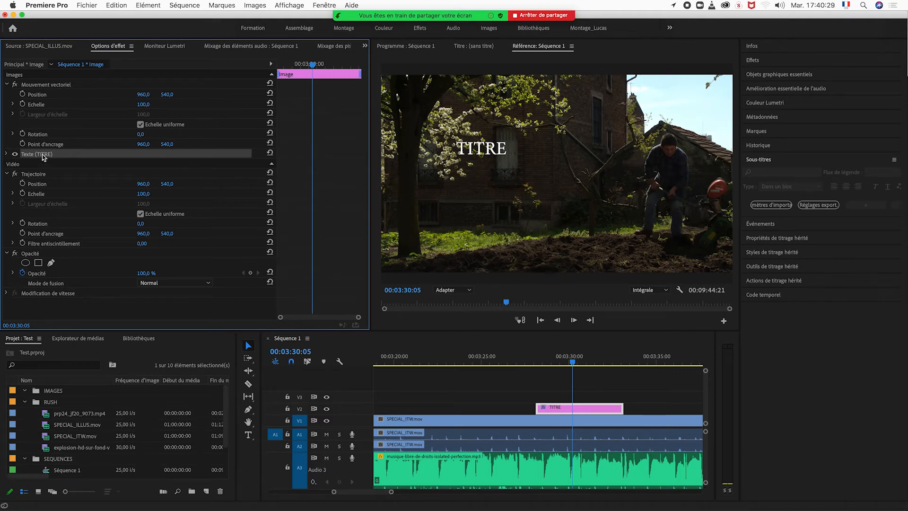
{"action": "left_click", "coordinate": [7, 154]}
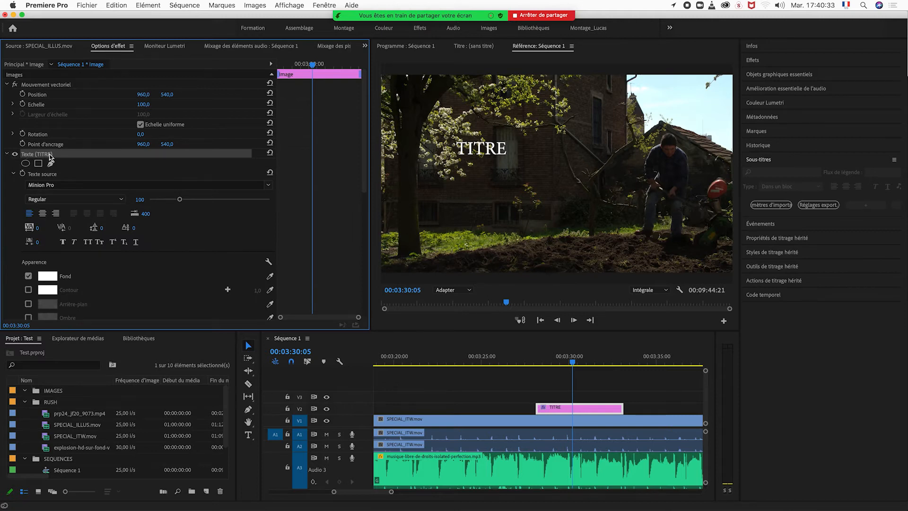
{"action": "scroll", "coordinate": [226, 243], "scroll_direction": "down", "scroll_amount": 1}
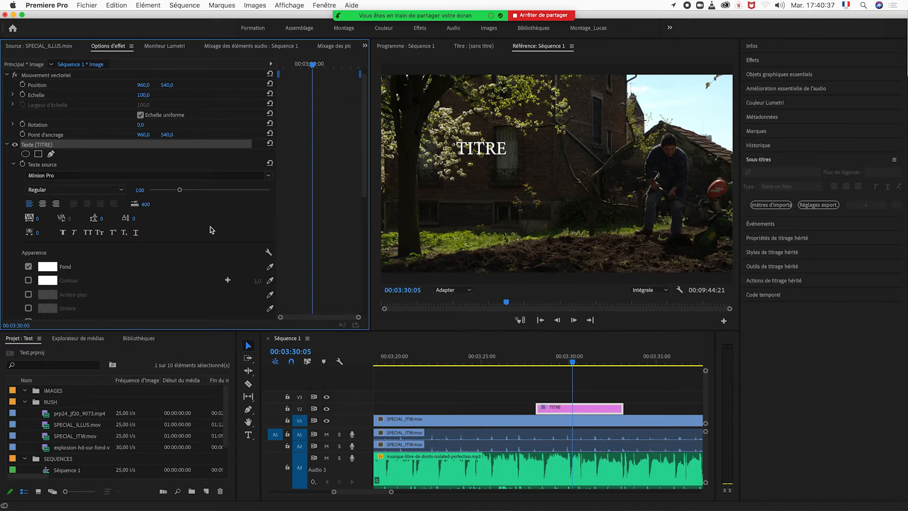
Enable the outline on the TITRE text, set its colour to black 000000, and check it over the picture
{"action": "scroll", "coordinate": [209, 226], "scroll_direction": "down", "scroll_amount": 1}
{"action": "scroll", "coordinate": [211, 230], "scroll_direction": "down", "scroll_amount": 2}
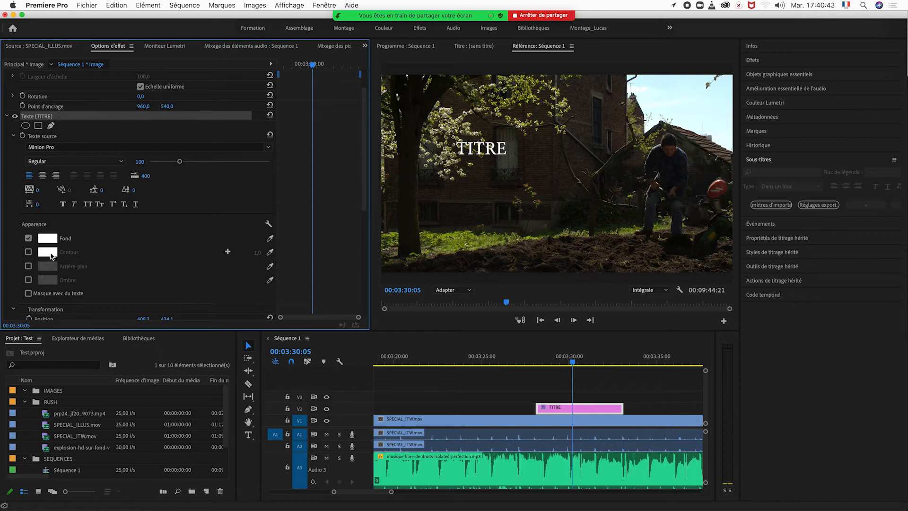
{"action": "left_click", "coordinate": [29, 252]}
{"action": "left_click", "coordinate": [47, 254]}
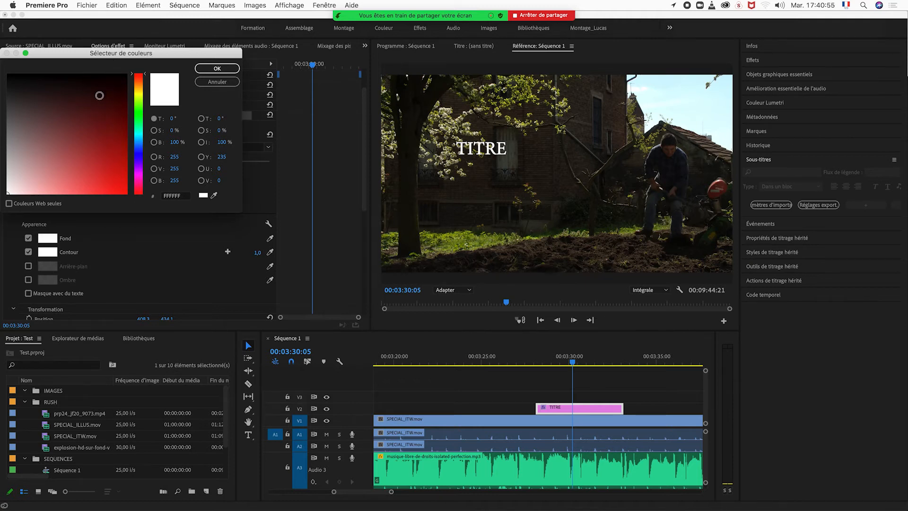
{"action": "left_click_drag", "start_coordinate": [17, 85], "coordinate": [5, 76]}
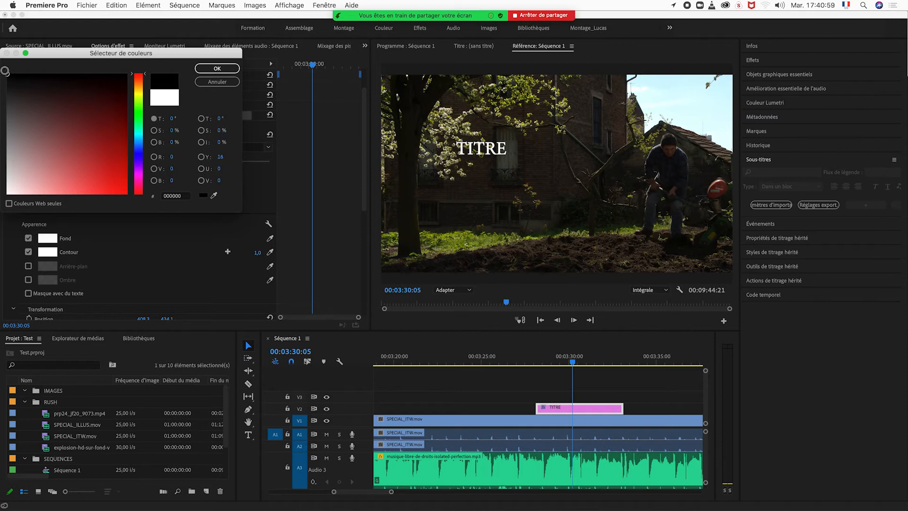
{"action": "left_click", "coordinate": [234, 70]}
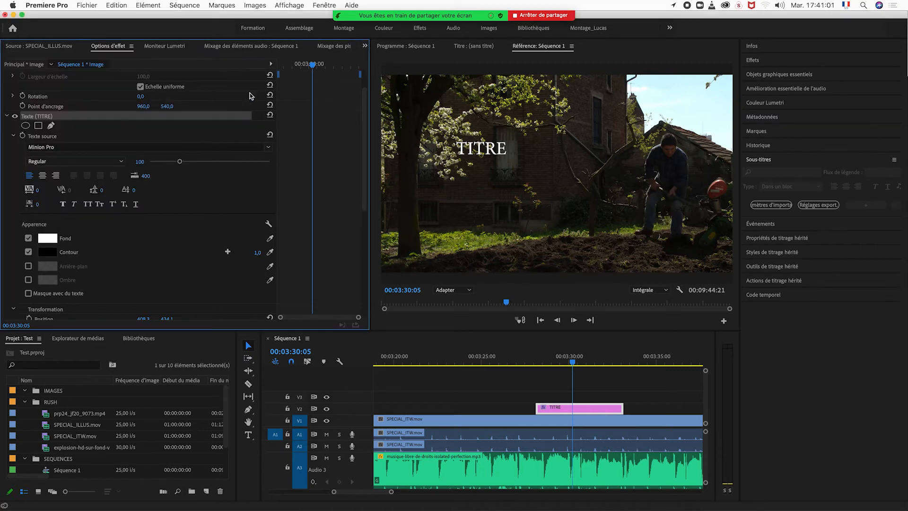
{"action": "left_click", "coordinate": [495, 159]}
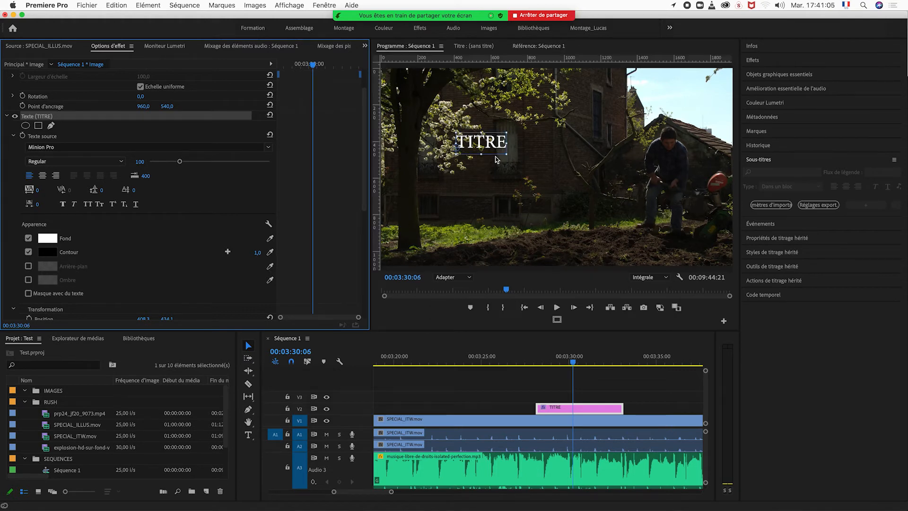
{"action": "scroll", "coordinate": [496, 159], "scroll_direction": "up", "scroll_amount": 1}
{"action": "left_click", "coordinate": [493, 188]}
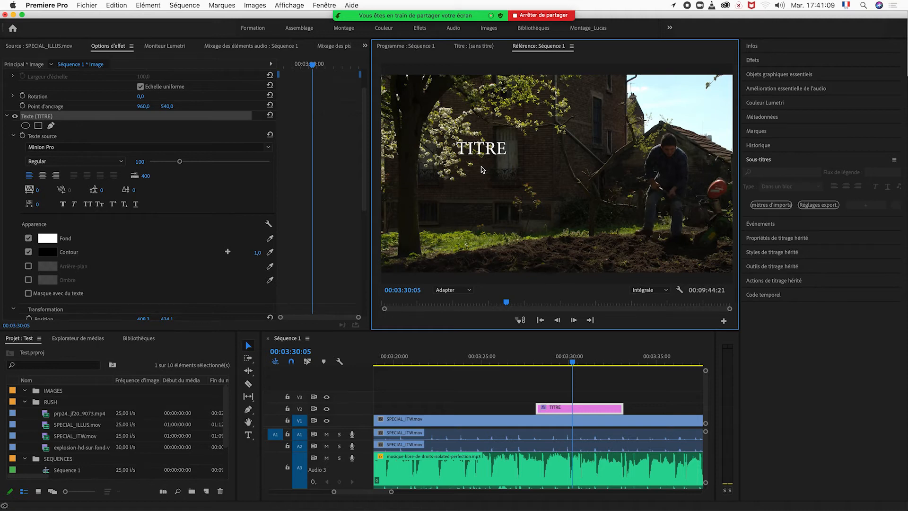
Set the title clip's video motion scale to 236 and its position to 1879, 940
{"action": "left_click", "coordinate": [7, 116]}
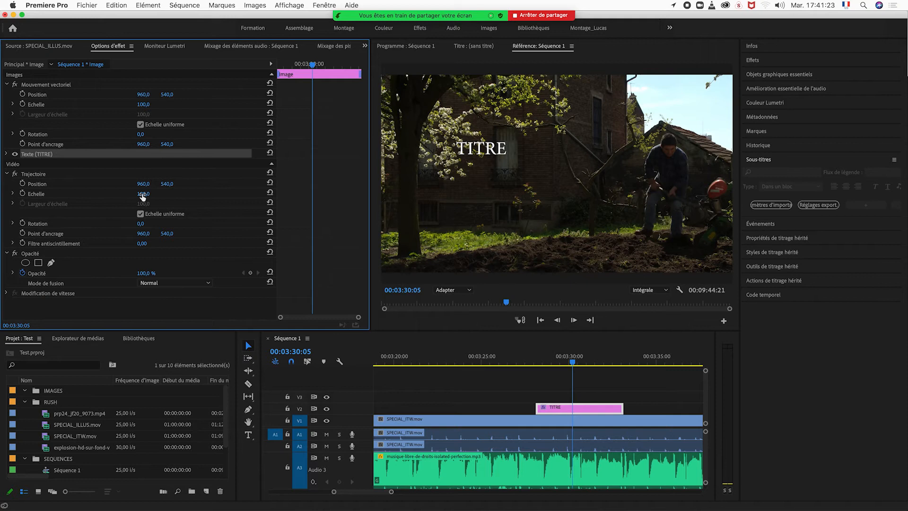
{"action": "left_click_drag", "start_coordinate": [143, 194], "coordinate": [208, 194]}
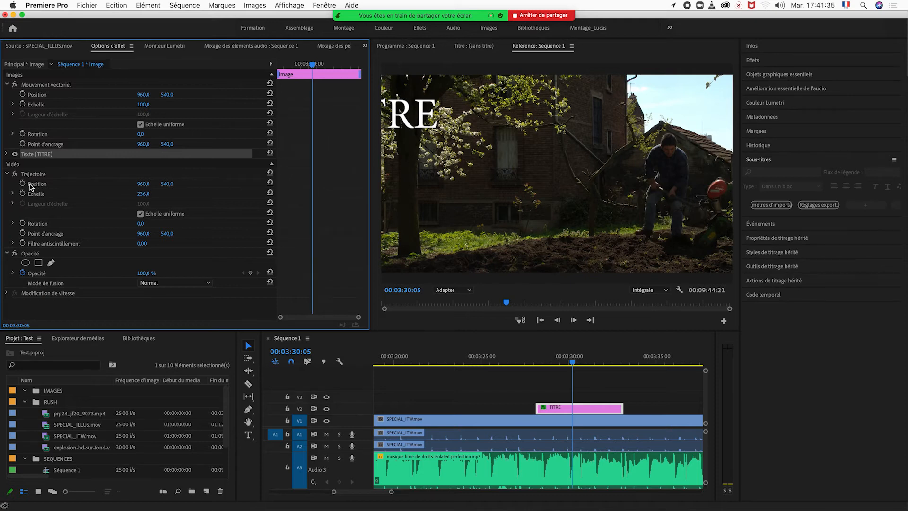
{"action": "left_click_drag", "start_coordinate": [144, 184], "coordinate": [578, 184]}
{"action": "left_click_drag", "start_coordinate": [169, 184], "coordinate": [358, 184]}
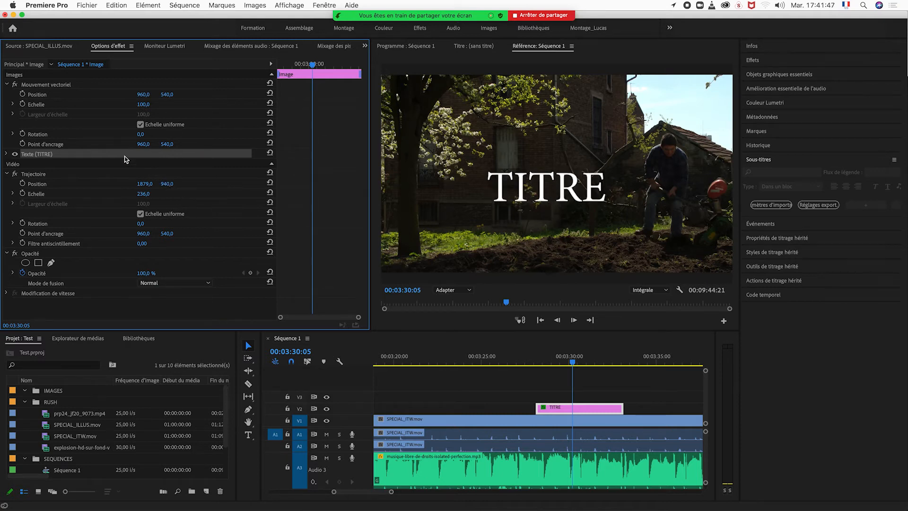
Set the TITRE text's outline width to 11 and its letter tracking to 203
{"action": "left_click", "coordinate": [7, 155]}
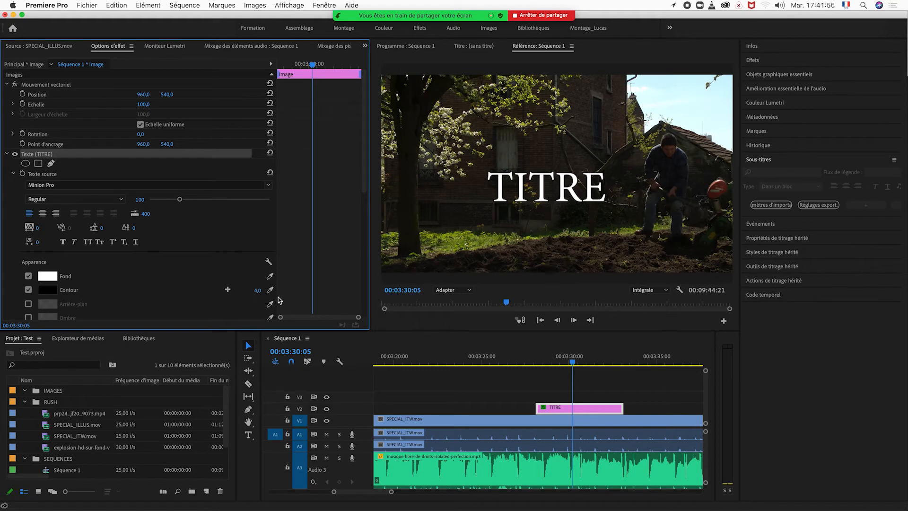
{"action": "mouse_move", "coordinate": [257, 291]}
{"action": "left_mouse_down"}
{"action": "mouse_move", "coordinate": [281, 290]}
{"action": "mouse_move", "coordinate": [249, 290]}
{"action": "mouse_move", "coordinate": [258, 291]}
{"action": "left_mouse_up"}
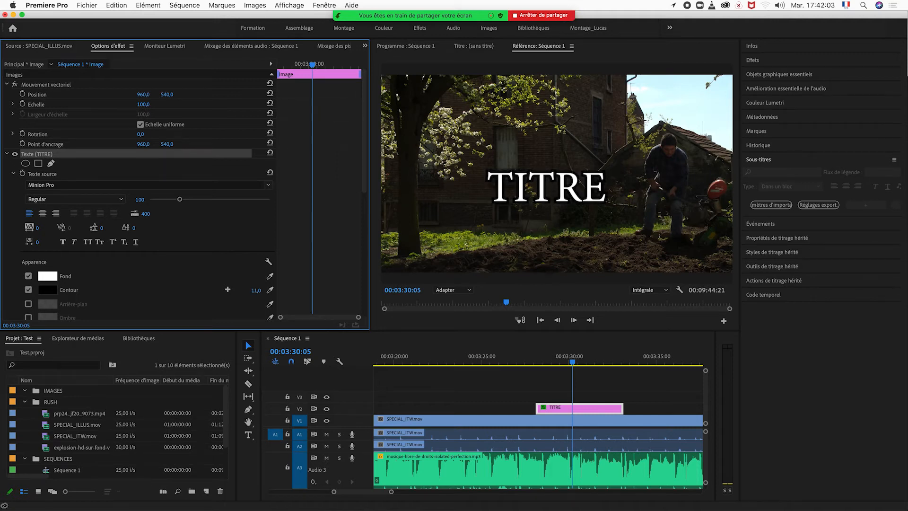
{"action": "left_click", "coordinate": [268, 188]}
{"action": "left_click", "coordinate": [267, 188]}
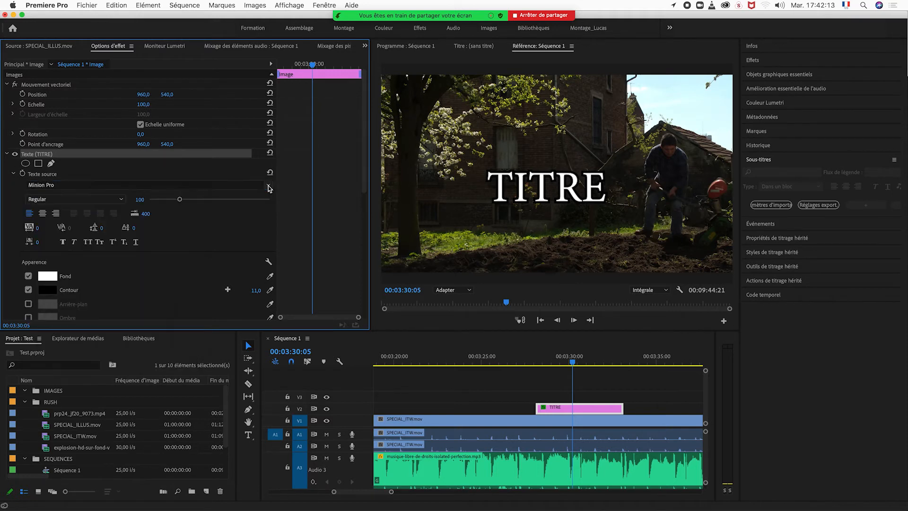
{"action": "left_click", "coordinate": [121, 202]}
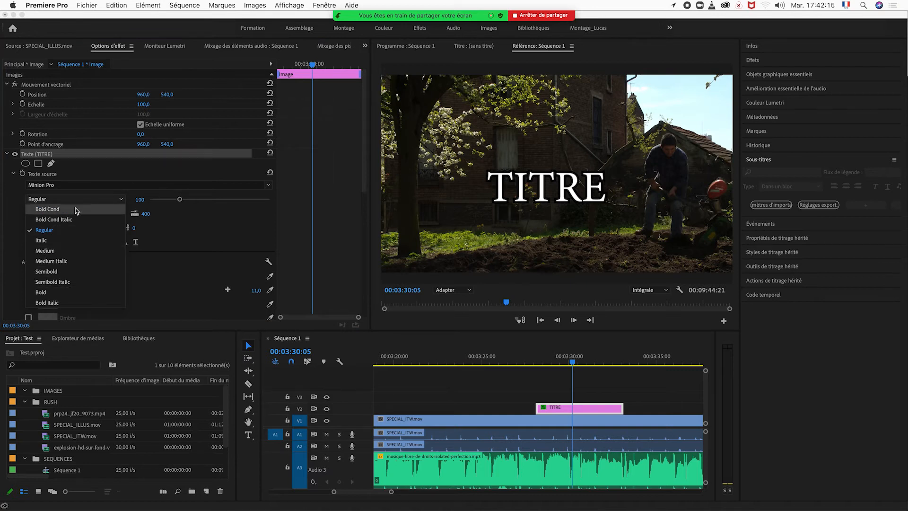
{"action": "left_click", "coordinate": [123, 200]}
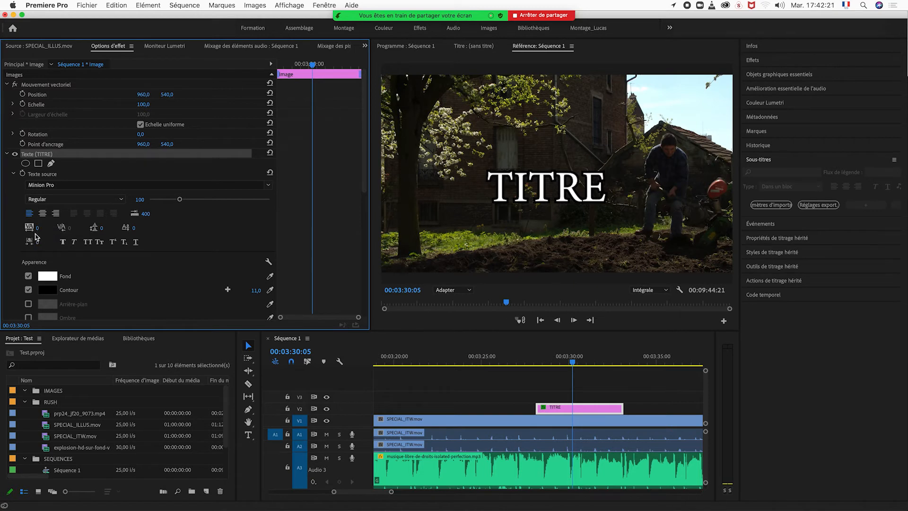
{"action": "left_click_drag", "start_coordinate": [37, 228], "coordinate": [133, 228]}
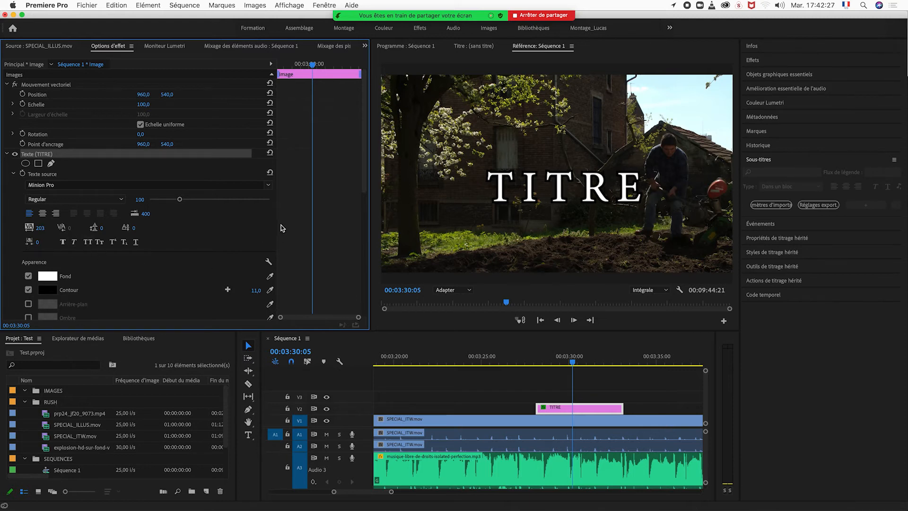
{"action": "mouse_move", "coordinate": [368, 188]}
{"action": "left_mouse_down"}
{"action": "mouse_move", "coordinate": [369, 235]}
{"action": "mouse_move", "coordinate": [363, 175]}
{"action": "left_mouse_up"}
{"action": "left_click", "coordinate": [7, 154]}
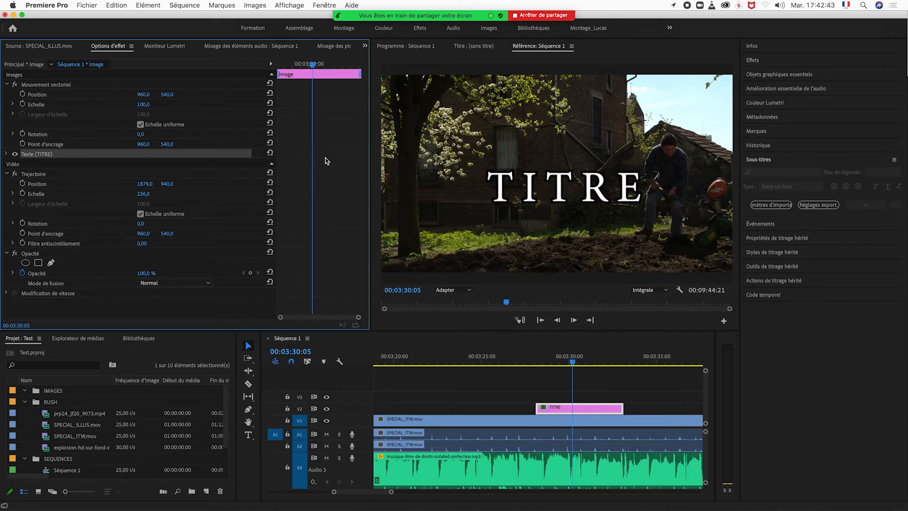
{"action": "left_click_drag", "start_coordinate": [298, 68], "coordinate": [279, 71]}
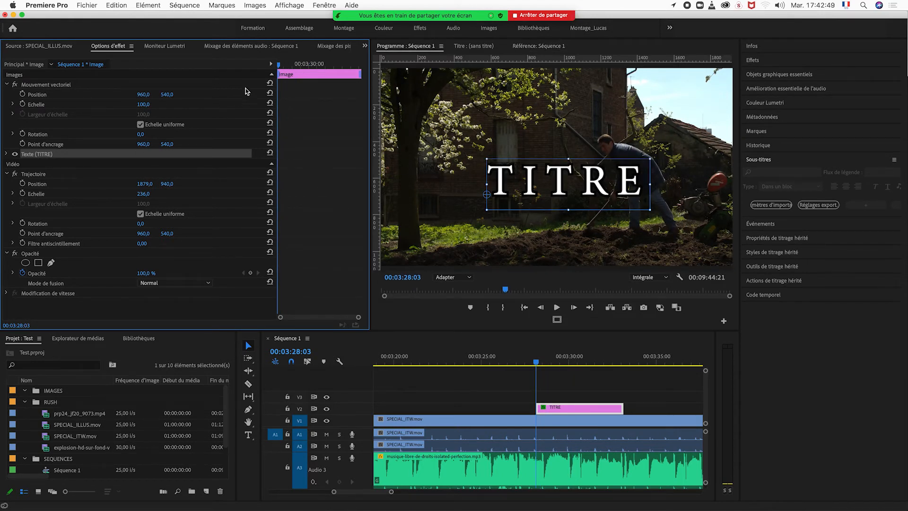
{"action": "left_click", "coordinate": [279, 66]}
{"action": "mouse_move", "coordinate": [298, 66]}
{"action": "left_mouse_down"}
{"action": "mouse_move", "coordinate": [346, 67]}
{"action": "mouse_move", "coordinate": [278, 71]}
{"action": "mouse_move", "coordinate": [363, 72]}
{"action": "mouse_move", "coordinate": [288, 76]}
{"action": "left_mouse_up"}
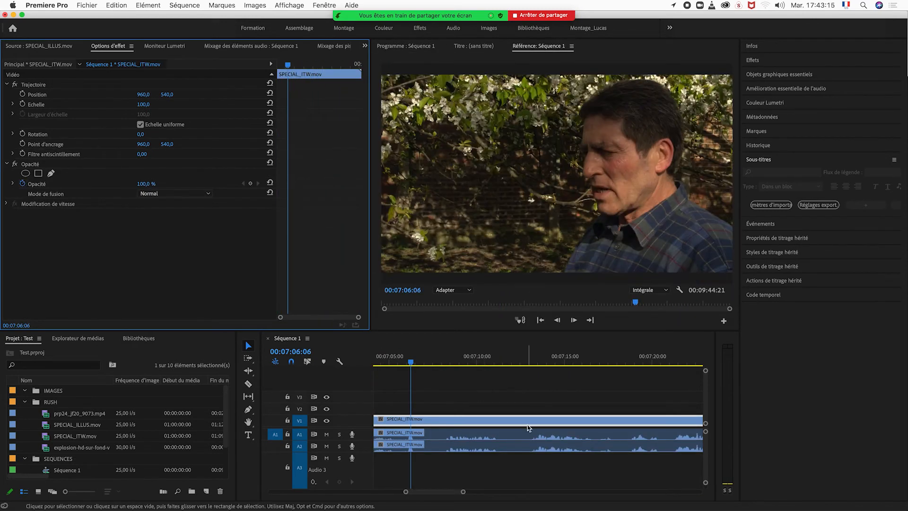
Return the playhead to the TITRE clip at 00:03:30:02 in the sequence and reselect the clip
{"action": "left_click", "coordinate": [490, 391]}
{"action": "key", "text": "minus"}
{"action": "key", "text": "minus"}
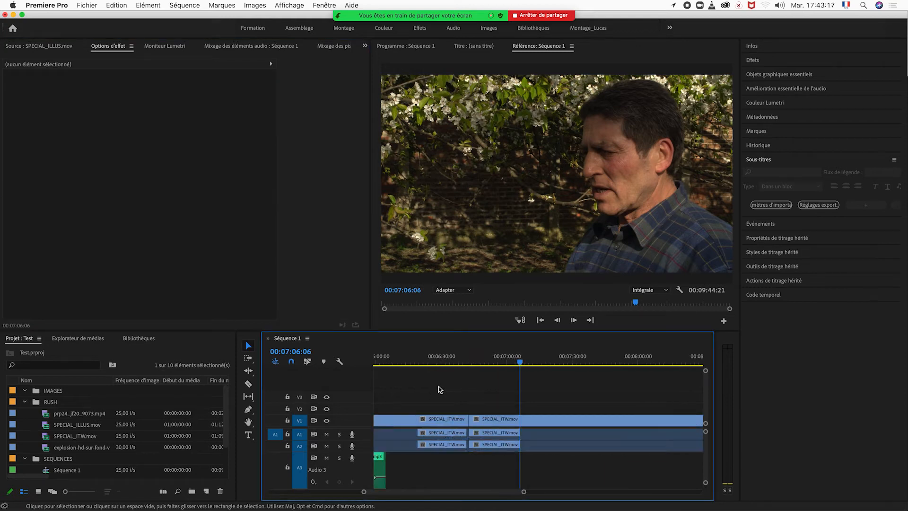
{"action": "key", "text": "minus"}
{"action": "key", "text": "minus"}
{"action": "left_click", "coordinate": [441, 364]}
{"action": "left_click_drag", "start_coordinate": [440, 364], "coordinate": [432, 365]}
{"action": "key", "text": "equal"}
{"action": "key", "text": "equal"}
{"action": "key", "text": "equal"}
{"action": "key", "text": "equal"}
{"action": "key", "text": "equal"}
{"action": "left_click_drag", "start_coordinate": [536, 362], "coordinate": [509, 364]}
{"action": "left_click", "coordinate": [522, 410]}
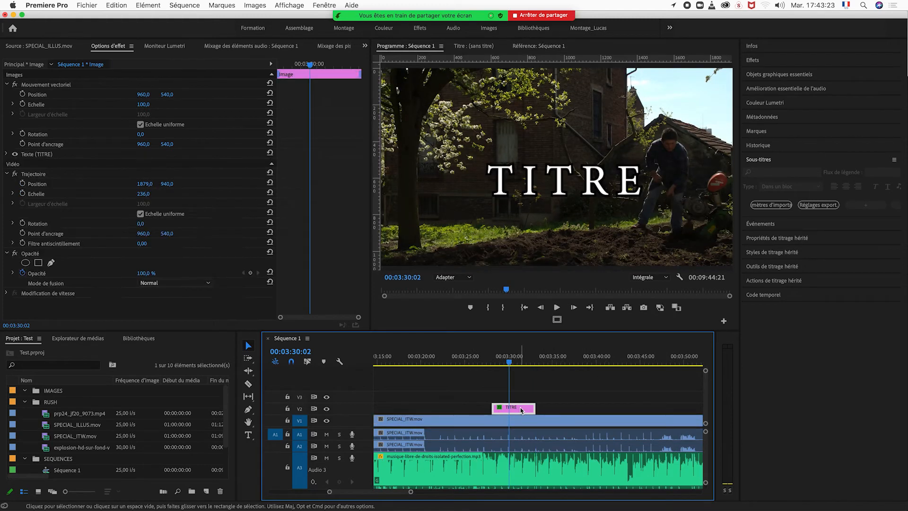
Animate the title clip's scale with keyframes from 236 at its start, 00:03:28:03, to 404 at 00:03:33:02
{"action": "left_click_drag", "start_coordinate": [310, 68], "coordinate": [278, 65]}
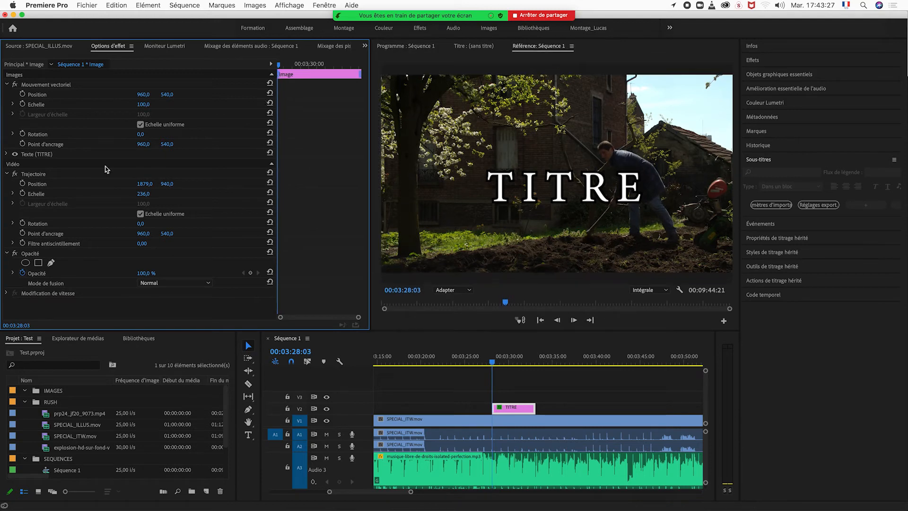
{"action": "left_click", "coordinate": [24, 194]}
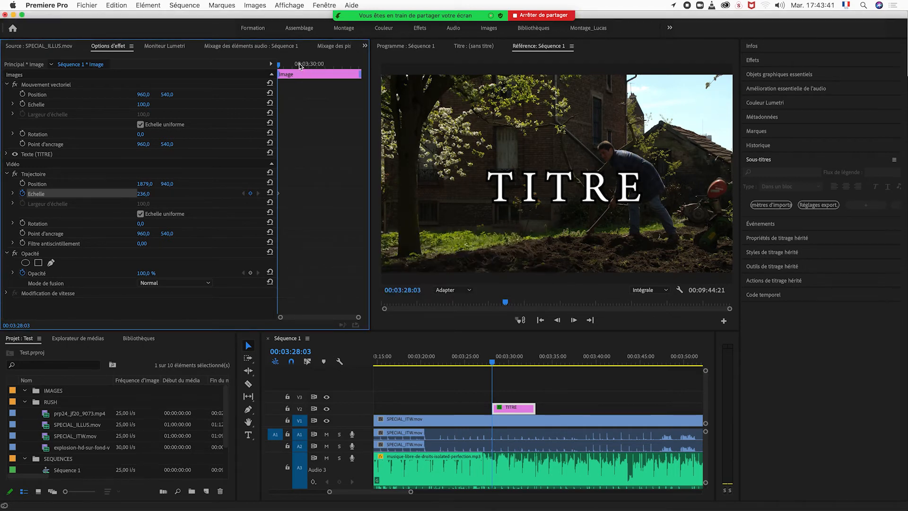
{"action": "left_click_drag", "start_coordinate": [280, 67], "coordinate": [362, 66]}
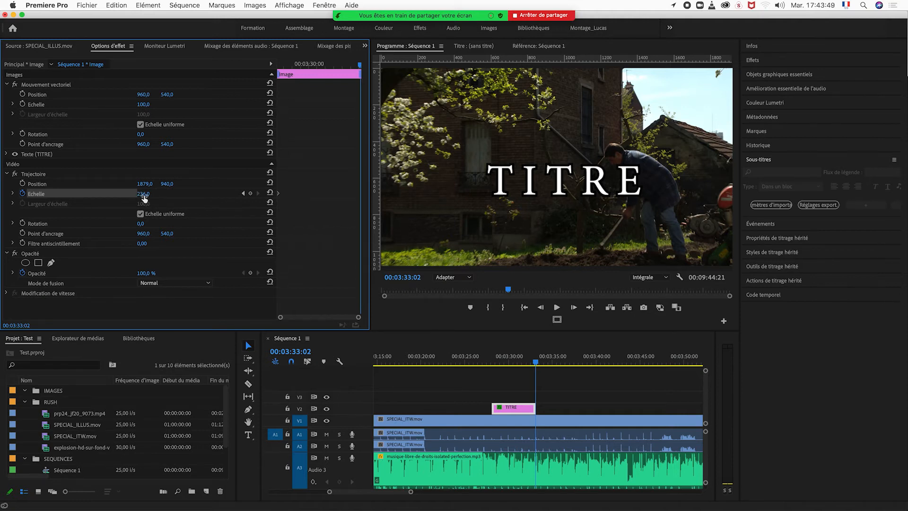
{"action": "left_click_drag", "start_coordinate": [144, 193], "coordinate": [223, 194]}
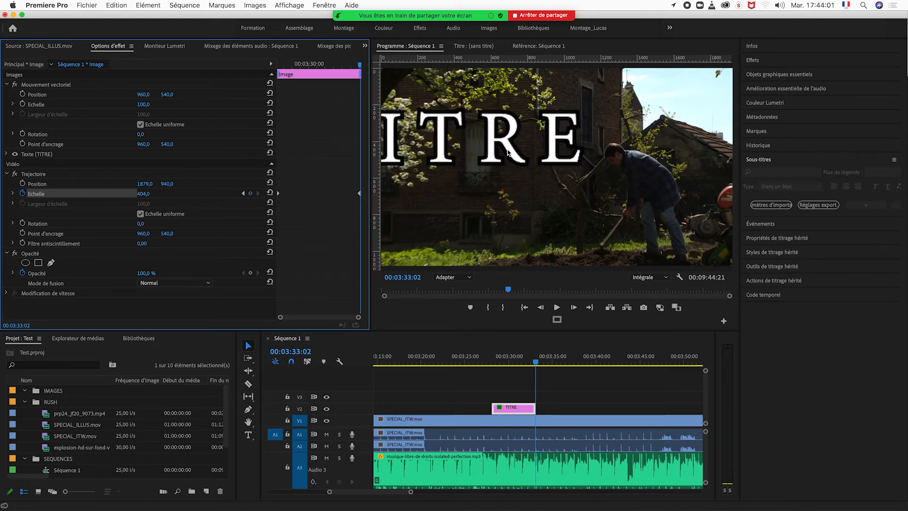
Move the enlarged title toward the middle of the frame, to position 2488,9, 1080,0, at 00:03:33:02
{"action": "left_click", "coordinate": [53, 237]}
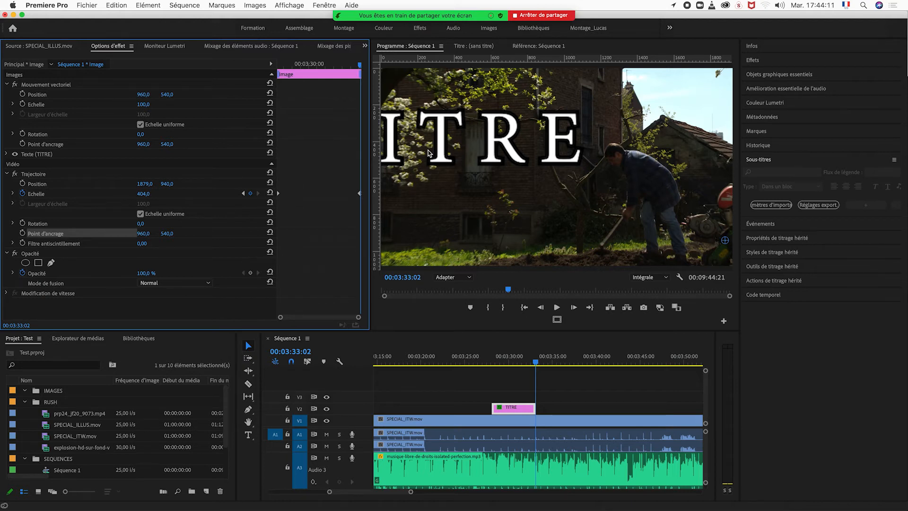
{"action": "left_click_drag", "start_coordinate": [444, 138], "coordinate": [575, 165]}
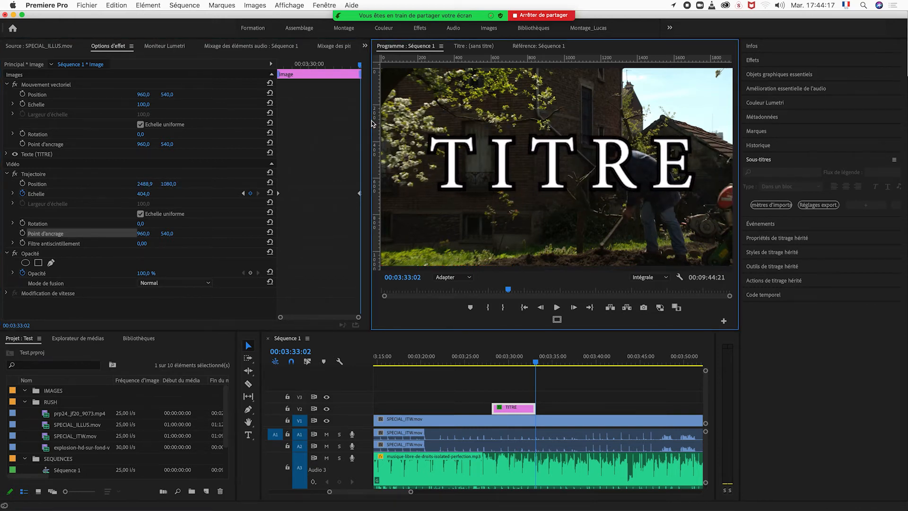
Bring the playhead back over the TITRE clip and preview its scale animation up to 00:03:31:14
{"action": "left_click_drag", "start_coordinate": [356, 66], "coordinate": [312, 85]}
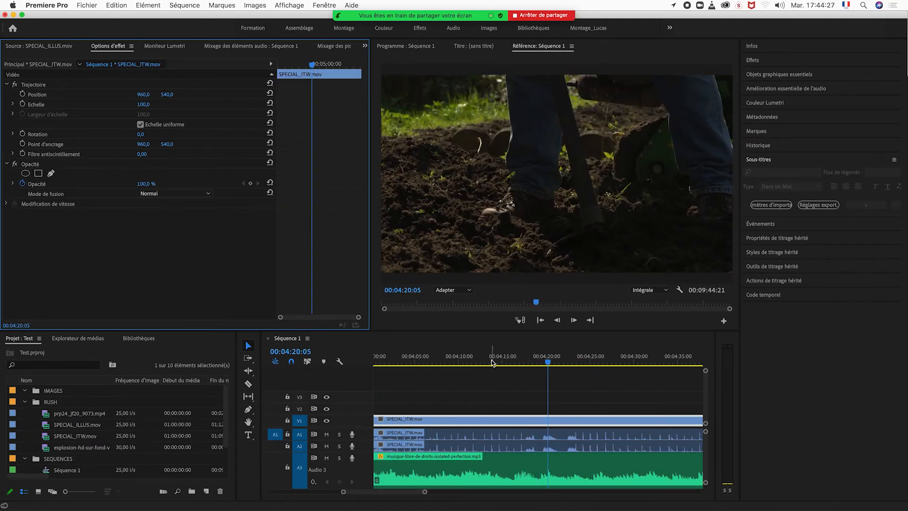
{"action": "left_click", "coordinate": [492, 362]}
{"action": "key", "text": "minus"}
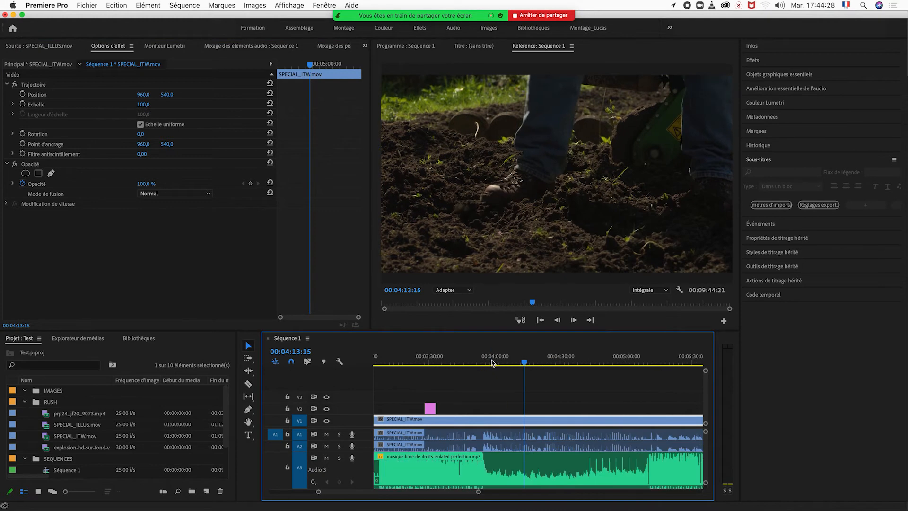
{"action": "key", "text": "minus"}
{"action": "key", "text": "minus"}
{"action": "left_click", "coordinate": [424, 363]}
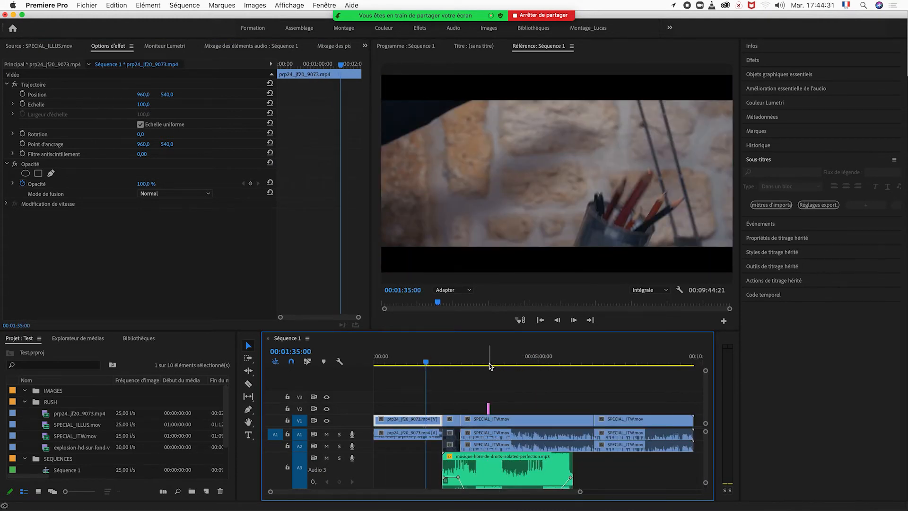
{"action": "left_click", "coordinate": [490, 364]}
{"action": "key", "text": "equal"}
{"action": "key", "text": "equal"}
{"action": "key", "text": "equal"}
{"action": "key", "text": "equal"}
{"action": "key", "text": "equal"}
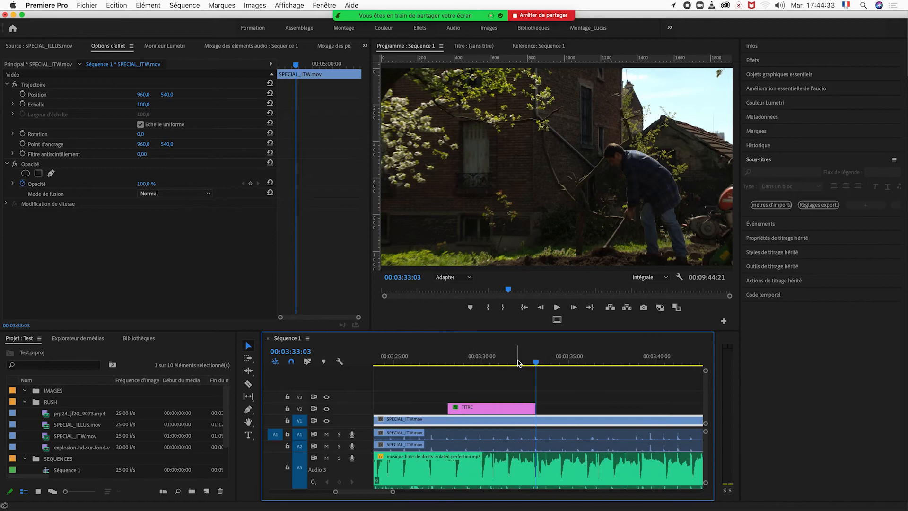
{"action": "left_click", "coordinate": [475, 364]}
{"action": "left_click_drag", "start_coordinate": [475, 365], "coordinate": [511, 363]}
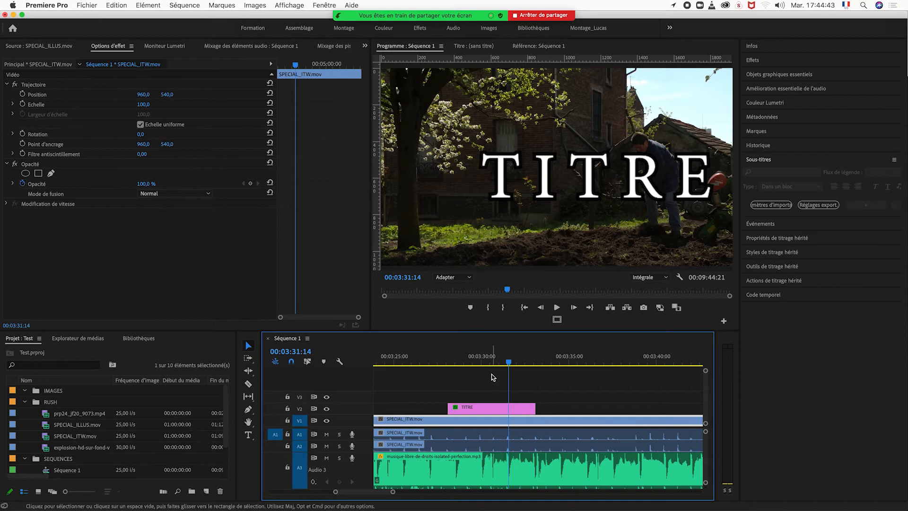
Set the title clip's position to 1923,9, 825 at 00:03:28:03 and enable position keyframing there
{"action": "left_click", "coordinate": [494, 407]}
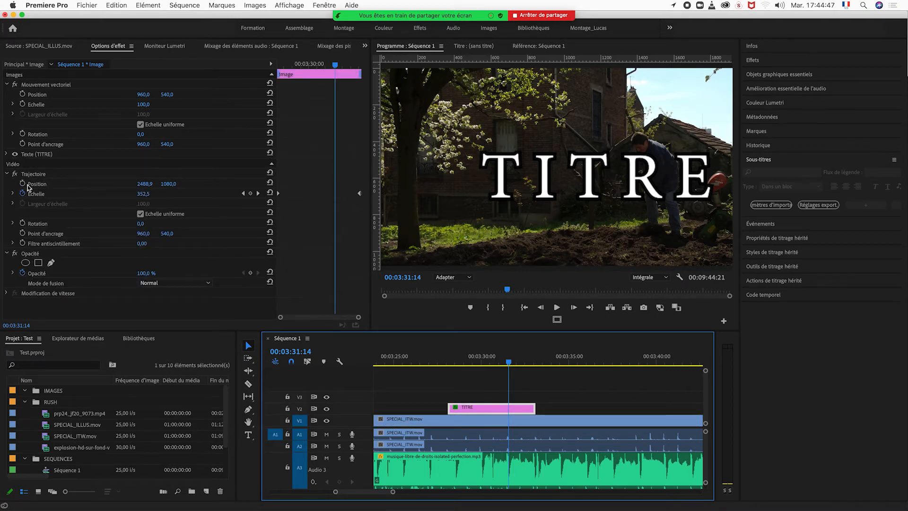
{"action": "left_click_drag", "start_coordinate": [335, 69], "coordinate": [278, 81]}
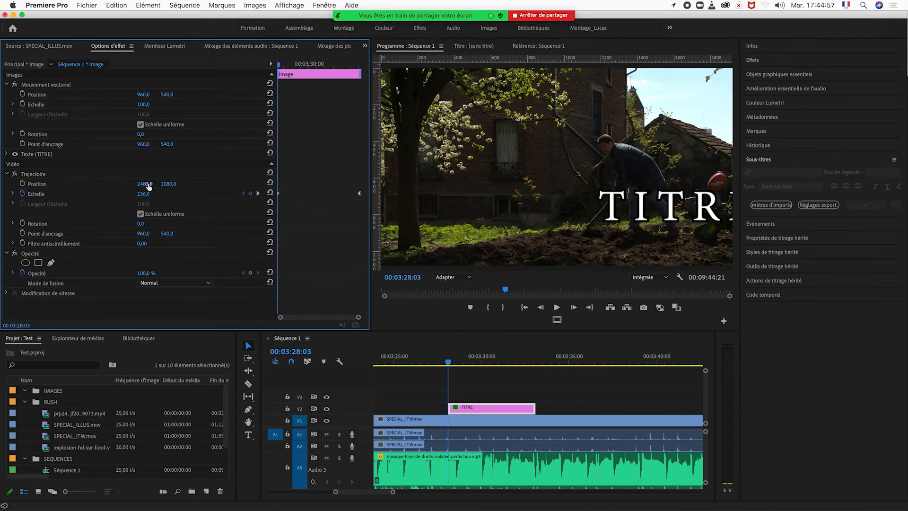
{"action": "left_click_drag", "start_coordinate": [145, 183], "coordinate": [92, 184]}
{"action": "left_click_drag", "start_coordinate": [170, 188], "coordinate": [228, 184]}
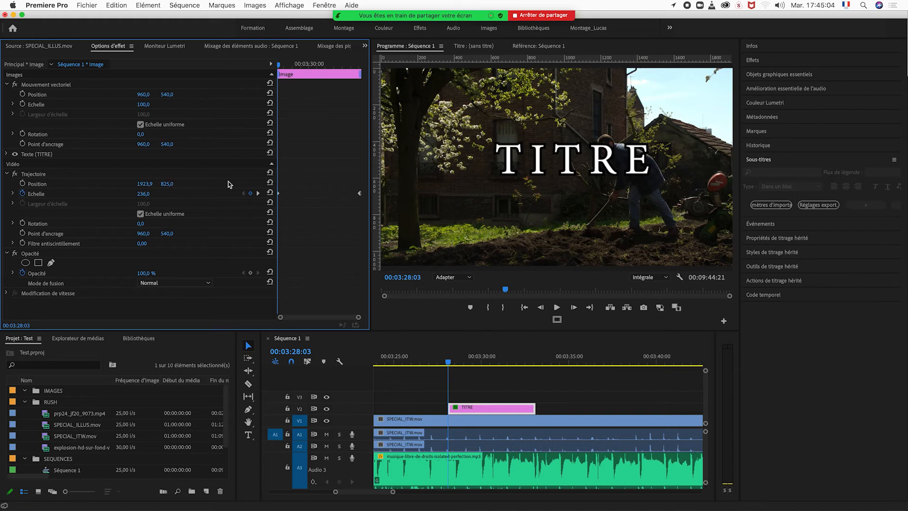
{"action": "left_click", "coordinate": [22, 185]}
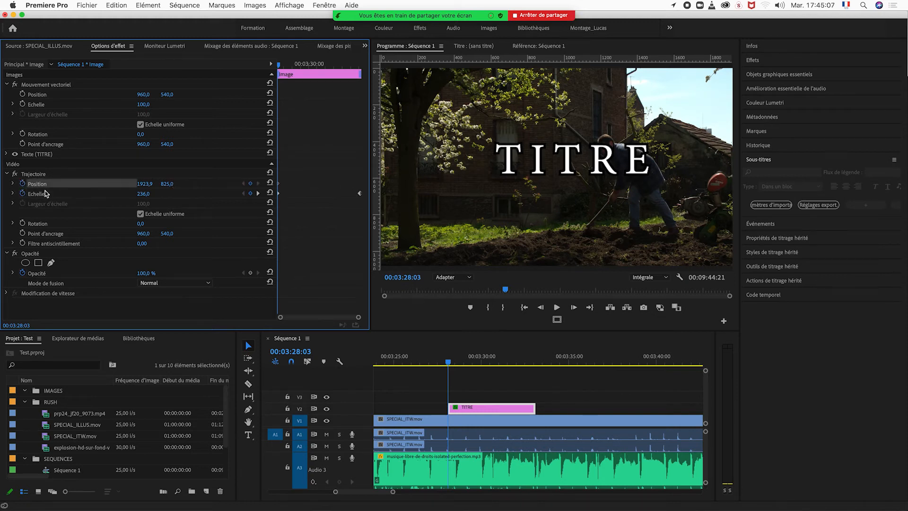
{"action": "left_click_drag", "start_coordinate": [280, 66], "coordinate": [364, 73]}
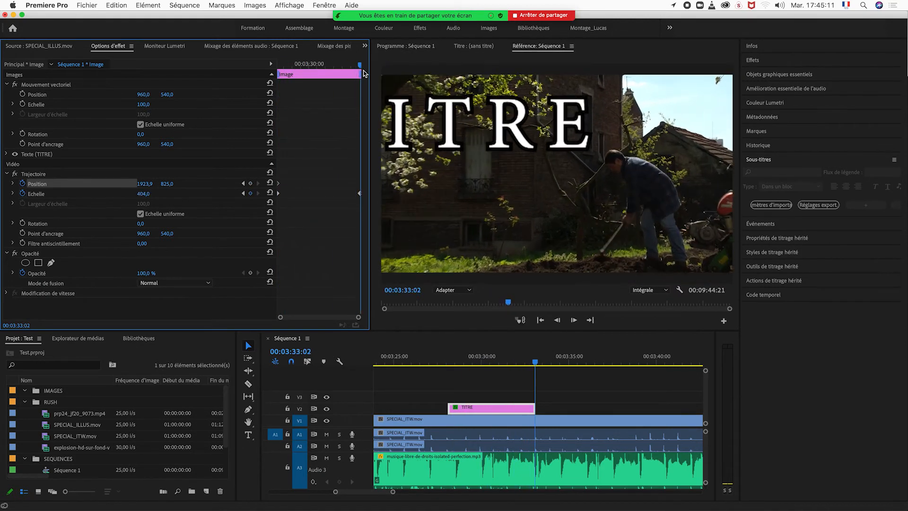
{"action": "key", "text": "Right"}
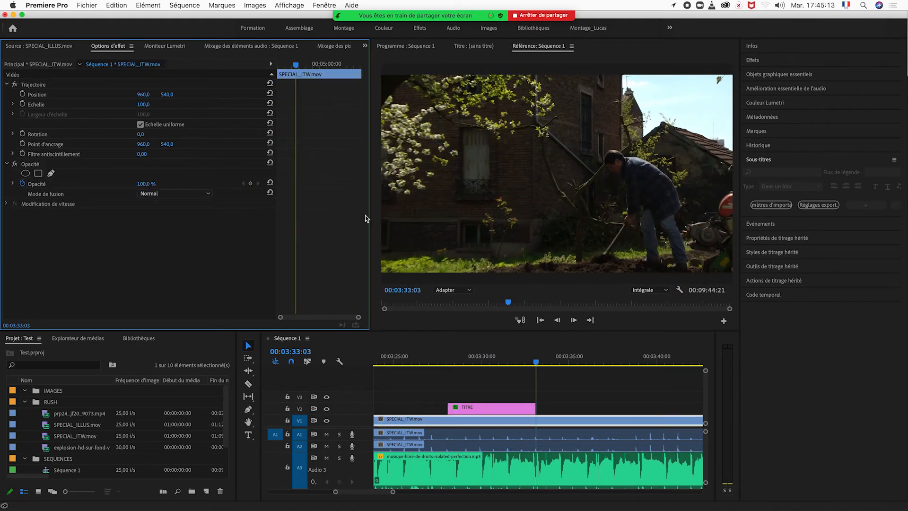
{"action": "left_click_drag", "start_coordinate": [296, 67], "coordinate": [281, 67]}
{"action": "key", "text": "space"}
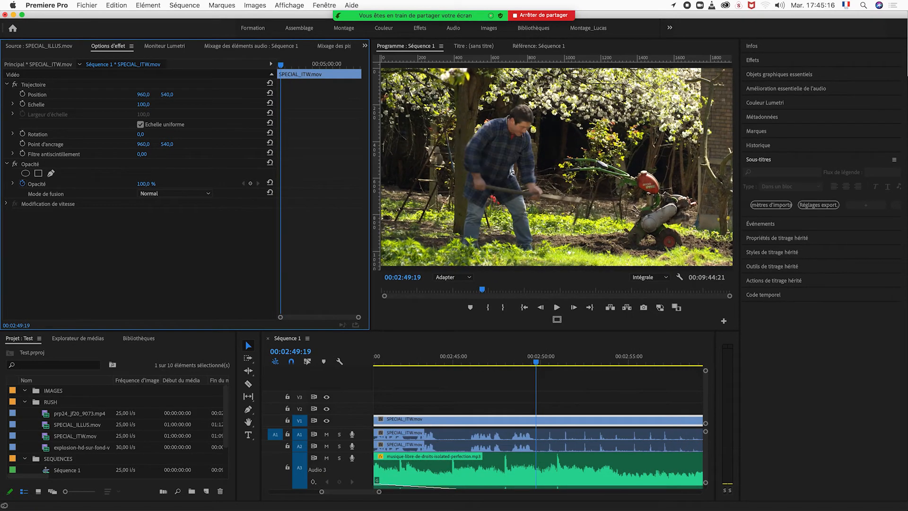
Keyframe the TITRE clip's position at 2374,9, 1093,0 near its end, at 00:03:32:24
{"action": "left_click", "coordinate": [528, 364]}
{"action": "key", "text": "minus"}
{"action": "key", "text": "minus"}
{"action": "key", "text": "minus"}
{"action": "key", "text": "minus"}
{"action": "left_click_drag", "start_coordinate": [579, 363], "coordinate": [584, 364]}
{"action": "left_click", "coordinate": [581, 407]}
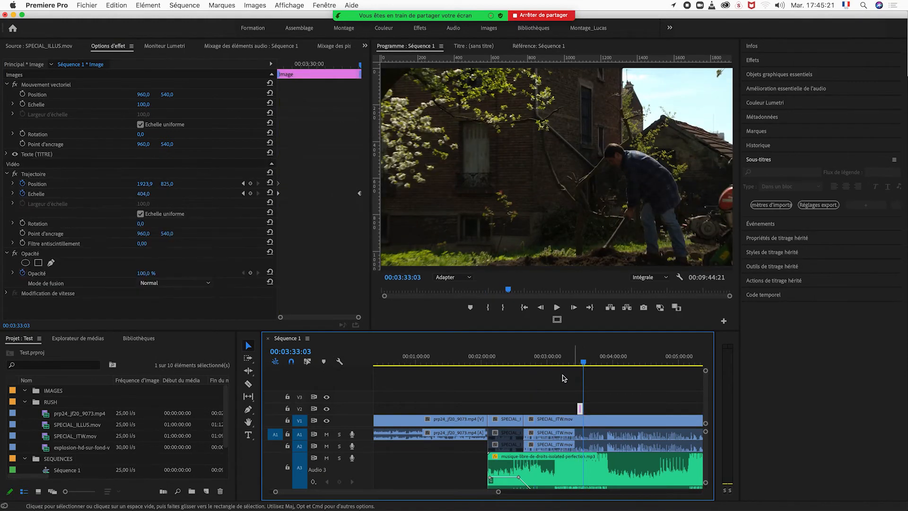
{"action": "left_click", "coordinate": [339, 65]}
{"action": "left_click_drag", "start_coordinate": [338, 67], "coordinate": [361, 69]}
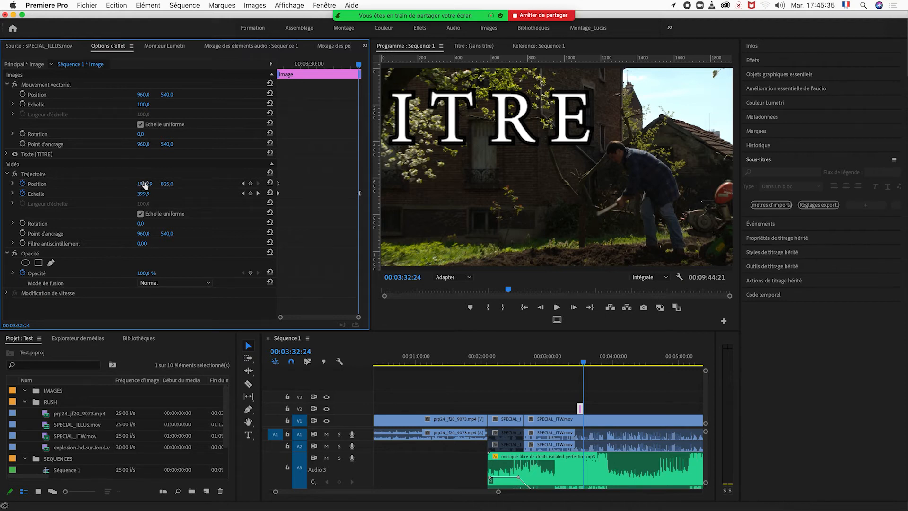
{"action": "left_click_drag", "start_coordinate": [141, 186], "coordinate": [349, 193]}
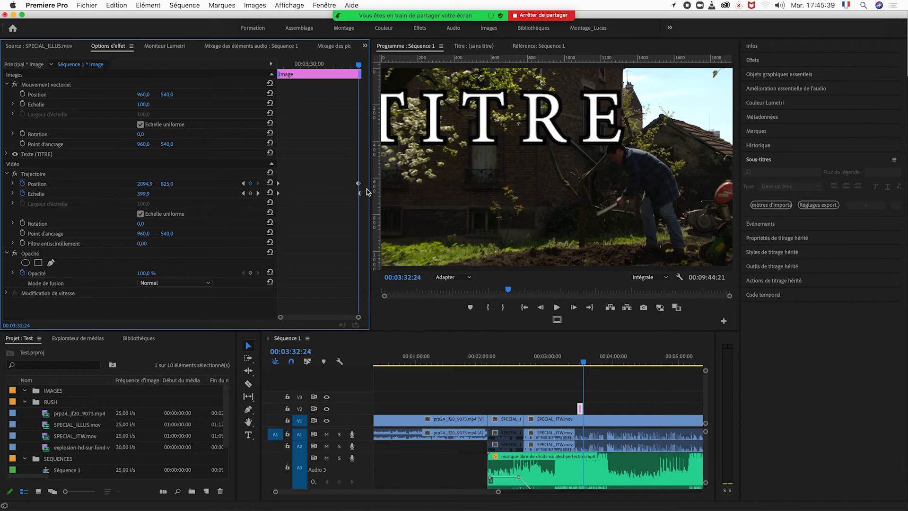
{"action": "left_click_drag", "start_coordinate": [143, 184], "coordinate": [275, 184]}
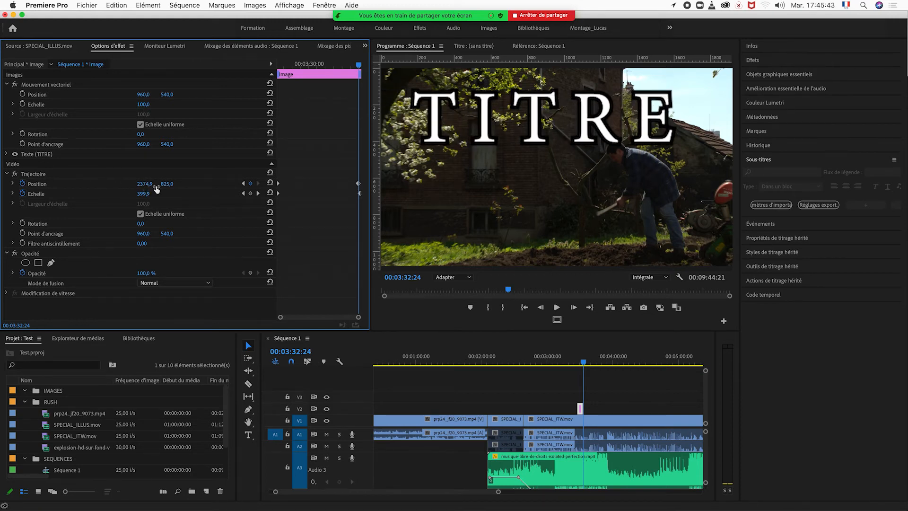
{"action": "left_click_drag", "start_coordinate": [173, 184], "coordinate": [299, 184]}
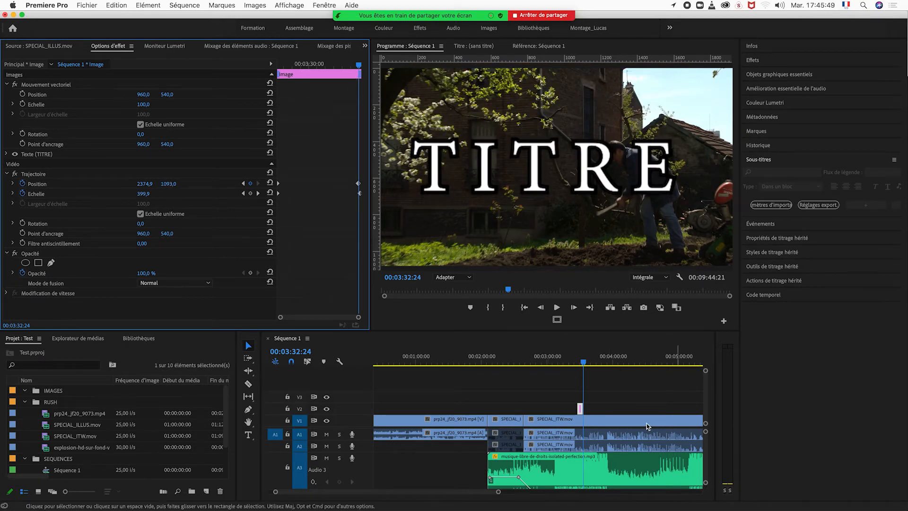
Return to the start of the TITRE clip and preview its combined position and scale animation up to 00:03:28:14
{"action": "left_click", "coordinate": [579, 366]}
{"action": "key", "text": "="}
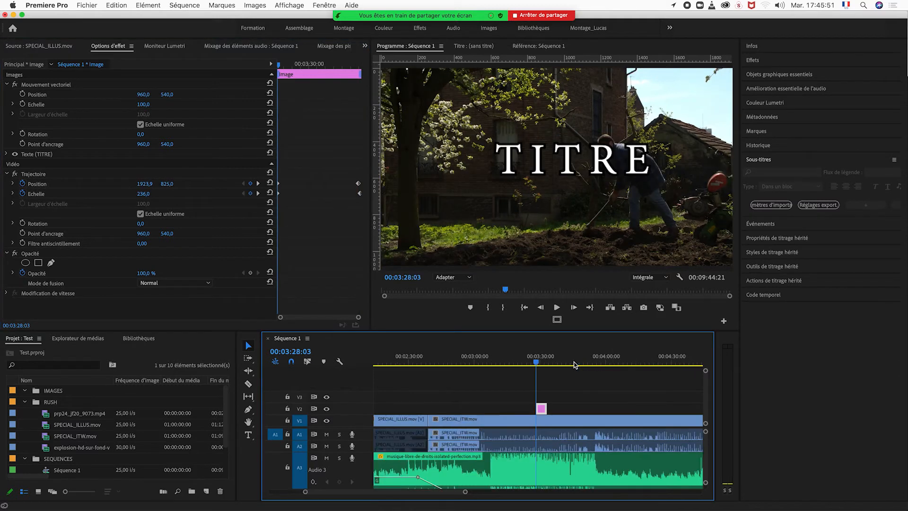
{"action": "key", "text": "="}
{"action": "key", "text": "="}
{"action": "key", "text": "="}
{"action": "key", "text": "="}
{"action": "mouse_move", "coordinate": [545, 362]}
{"action": "left_mouse_down"}
{"action": "mouse_move", "coordinate": [642, 367]}
{"action": "mouse_move", "coordinate": [529, 372]}
{"action": "mouse_move", "coordinate": [576, 370]}
{"action": "mouse_move", "coordinate": [544, 371]}
{"action": "left_mouse_up"}
{"action": "key", "text": "-"}
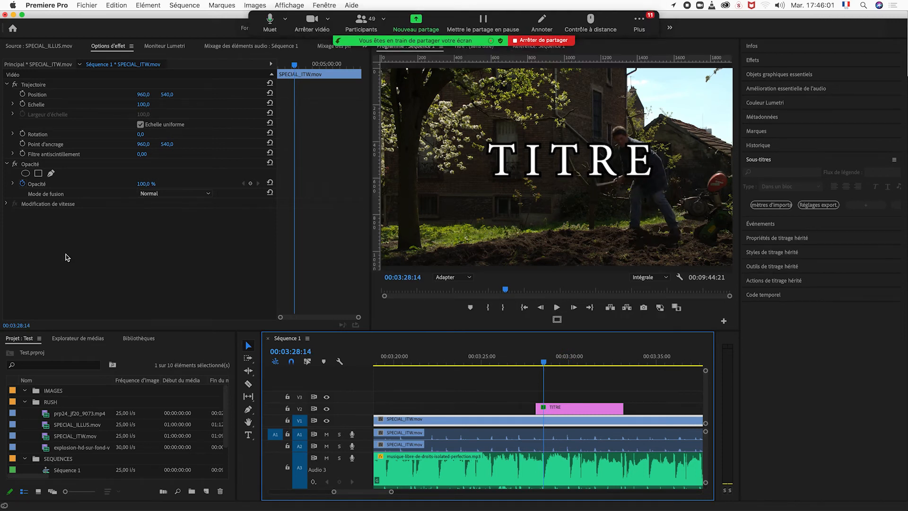
Fade in the TITRE clip with opacity keyframes of 0 % at 00:03:28:03 and 100 % at 00:03:28:09
{"action": "left_click", "coordinate": [571, 411]}
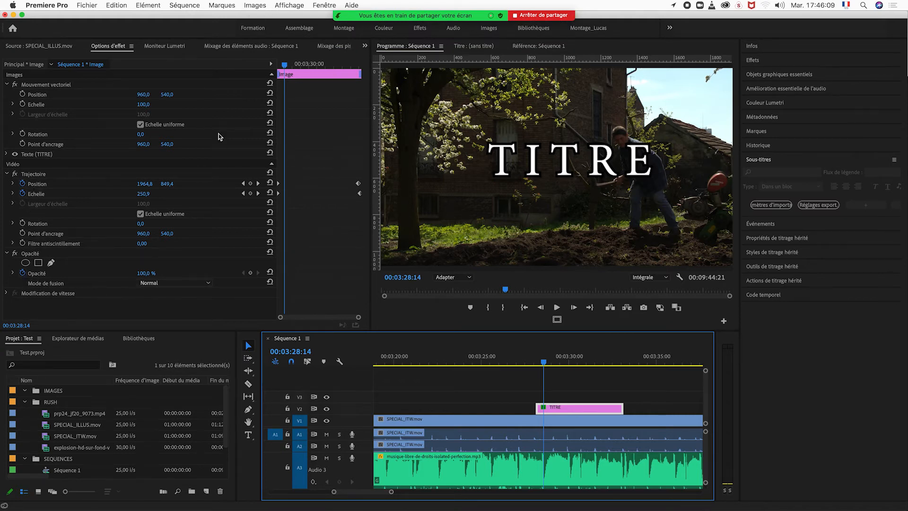
{"action": "left_click_drag", "start_coordinate": [284, 67], "coordinate": [274, 72]}
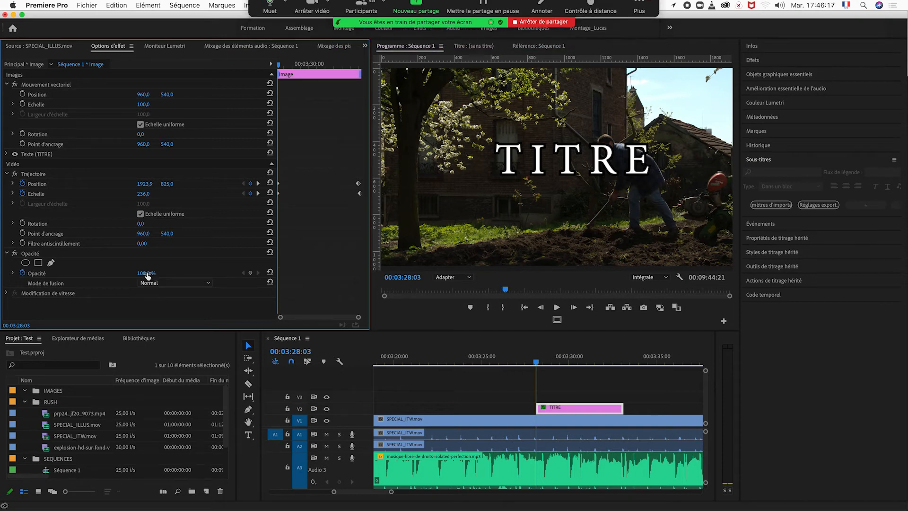
{"action": "left_click_drag", "start_coordinate": [147, 274], "coordinate": [113, 274]}
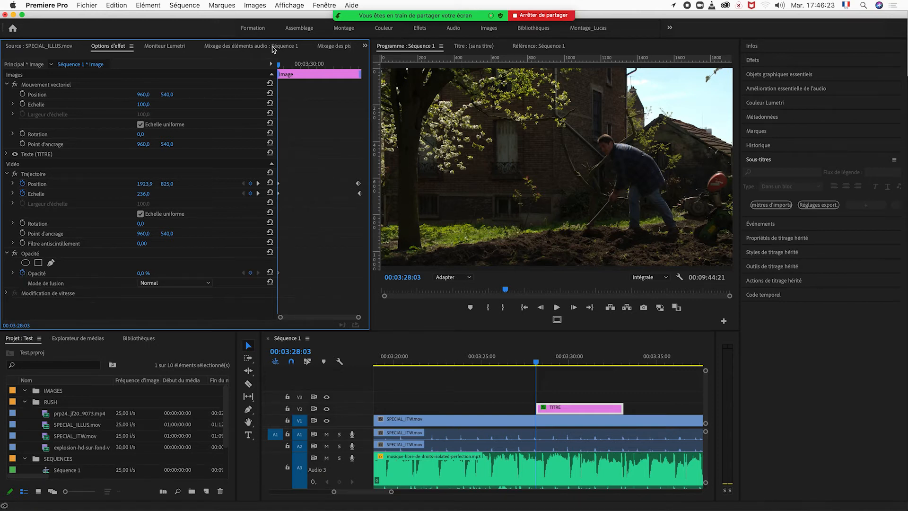
{"action": "left_click_drag", "start_coordinate": [279, 67], "coordinate": [283, 67]}
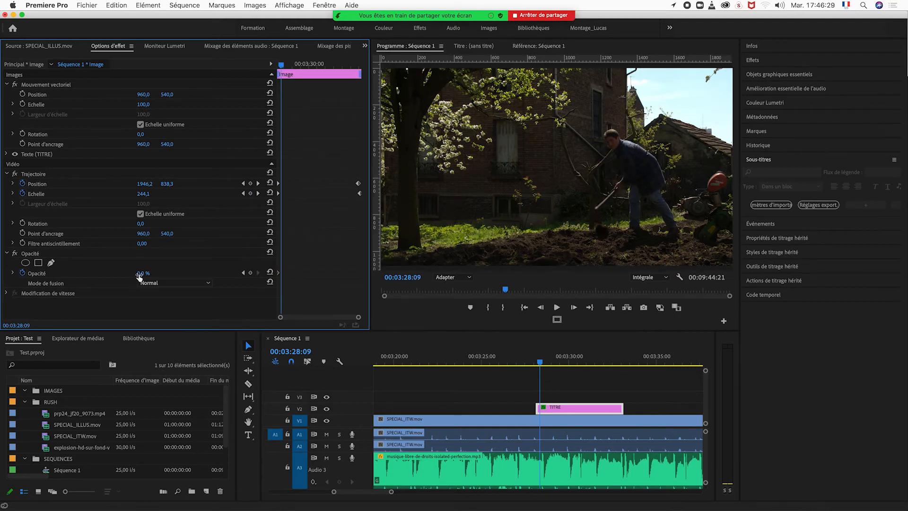
{"action": "left_click_drag", "start_coordinate": [143, 273], "coordinate": [191, 273]}
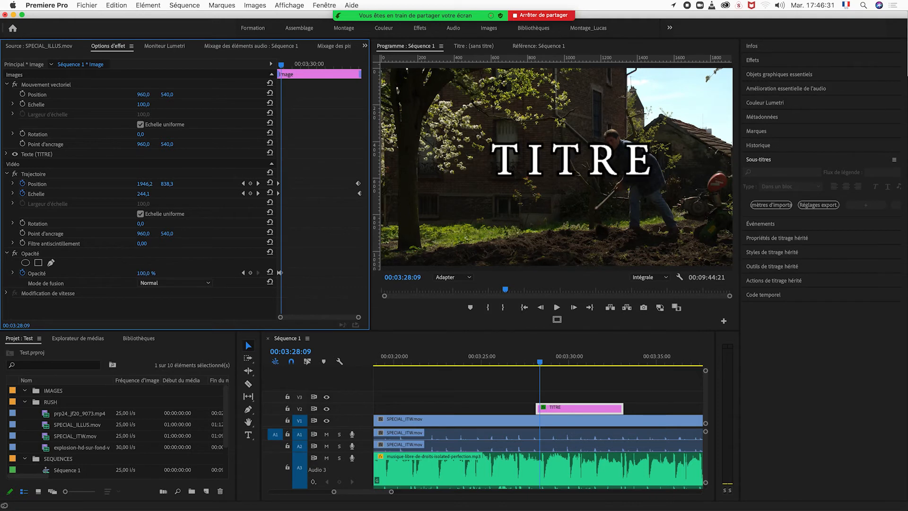
Lengthen the title's fade-in by moving its 100 % opacity keyframe further along the clip
{"action": "mouse_move", "coordinate": [540, 364]}
{"action": "left_mouse_down"}
{"action": "mouse_move", "coordinate": [551, 365]}
{"action": "mouse_move", "coordinate": [543, 364]}
{"action": "left_mouse_up"}
{"action": "left_click", "coordinate": [281, 274]}
{"action": "left_click_drag", "start_coordinate": [282, 276], "coordinate": [301, 276]}
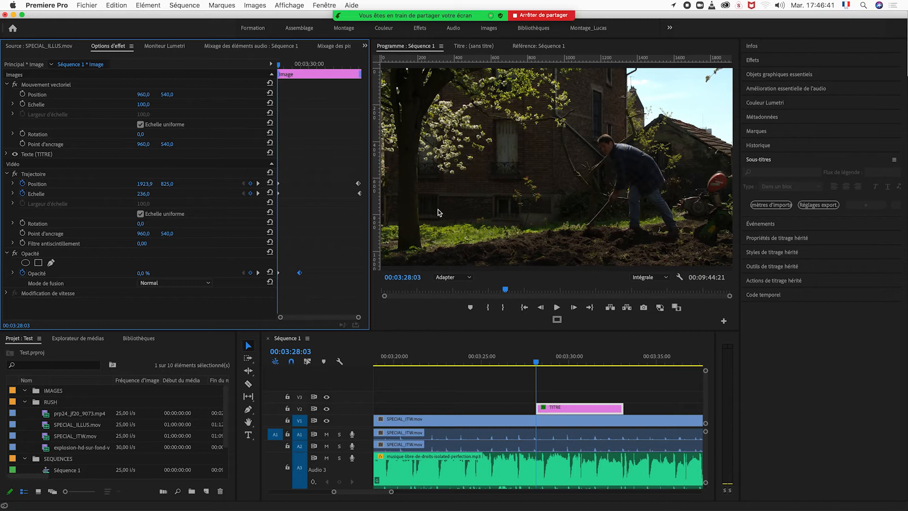
Play back and scrub the start of the TITRE clip up to 00:03:29:05 to check the opacity fade-in
{"action": "key", "text": "space"}
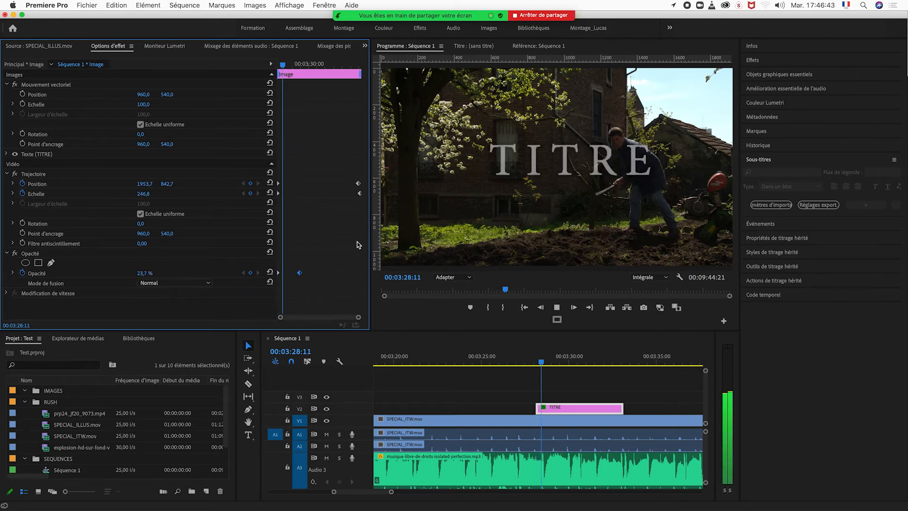
{"action": "key", "text": "space"}
{"action": "left_click_drag", "start_coordinate": [571, 365], "coordinate": [538, 366]}
{"action": "key", "text": "space"}
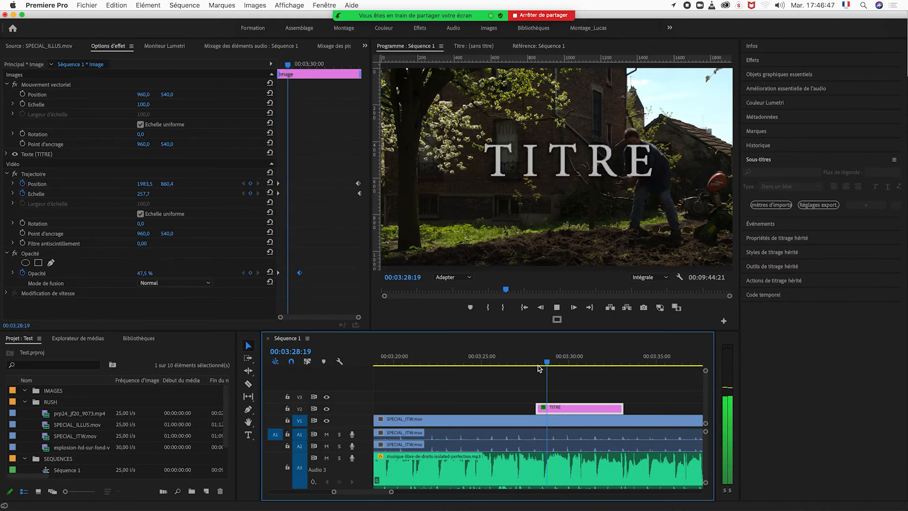
{"action": "key", "text": "space"}
{"action": "left_click", "coordinate": [289, 68]}
{"action": "left_click_drag", "start_coordinate": [290, 68], "coordinate": [286, 68]}
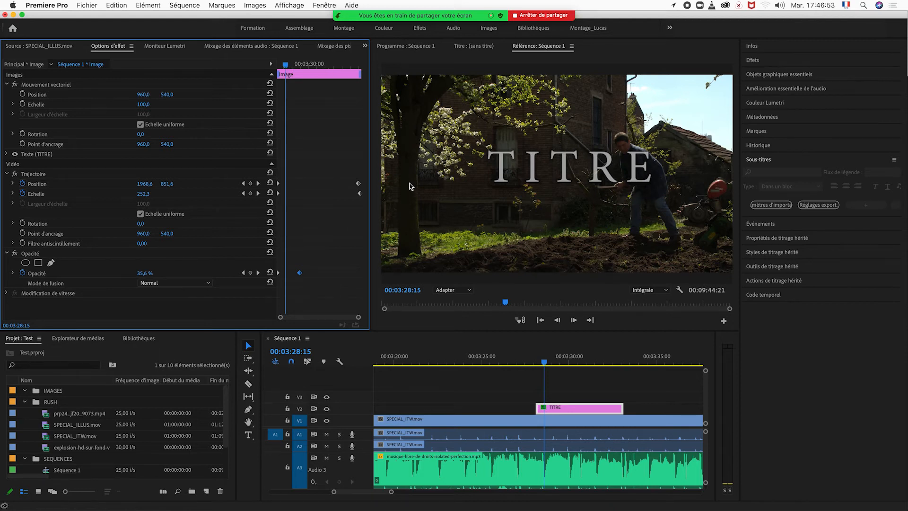
{"action": "mouse_move", "coordinate": [543, 362]}
{"action": "left_mouse_down"}
{"action": "mouse_move", "coordinate": [536, 365]}
{"action": "mouse_move", "coordinate": [554, 364]}
{"action": "left_mouse_up"}
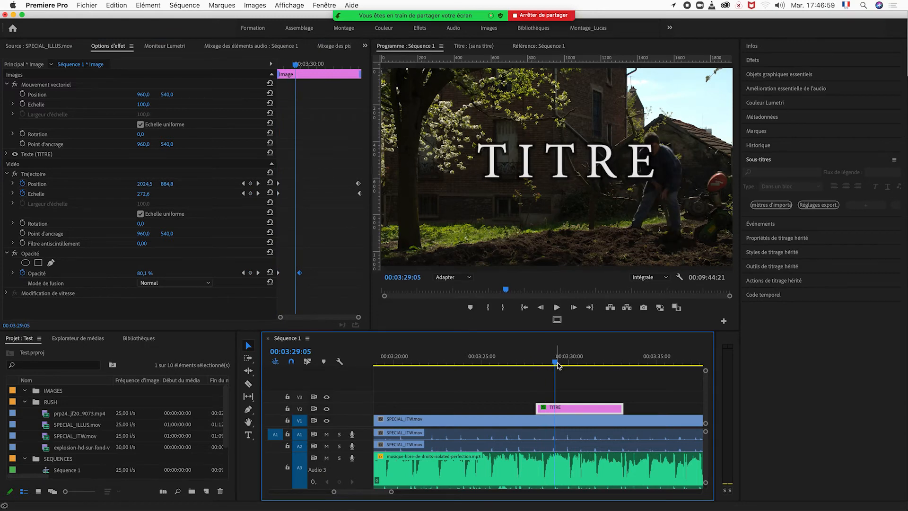
Shift all the rushes and the music together to a later time, leaving a gap at the start of the sequence
{"action": "key", "text": "minus"}
{"action": "key", "text": "minus"}
{"action": "key", "text": "minus"}
{"action": "key", "text": "minus"}
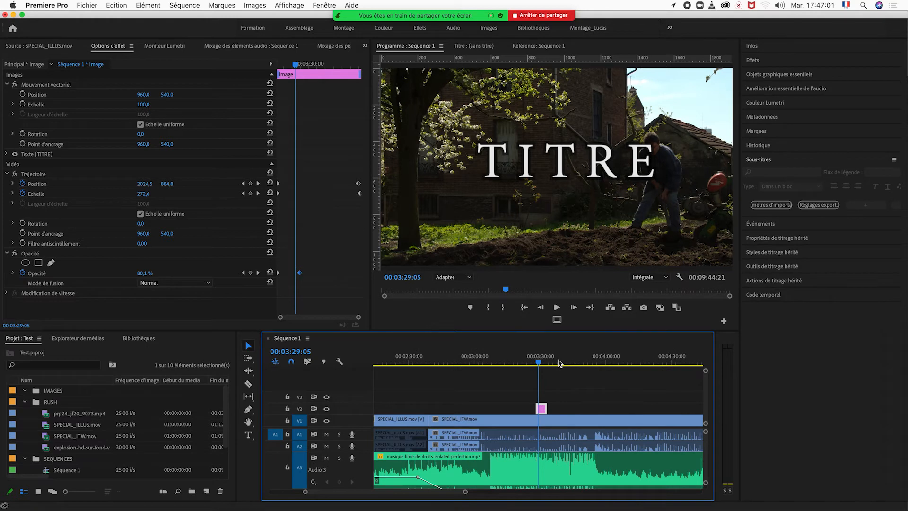
{"action": "key", "text": "minus"}
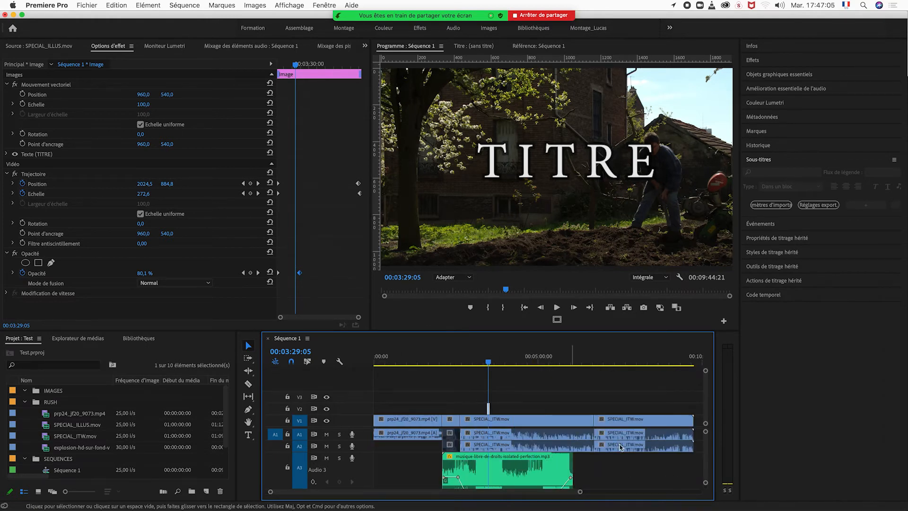
{"action": "left_click_drag", "start_coordinate": [692, 476], "coordinate": [403, 424]}
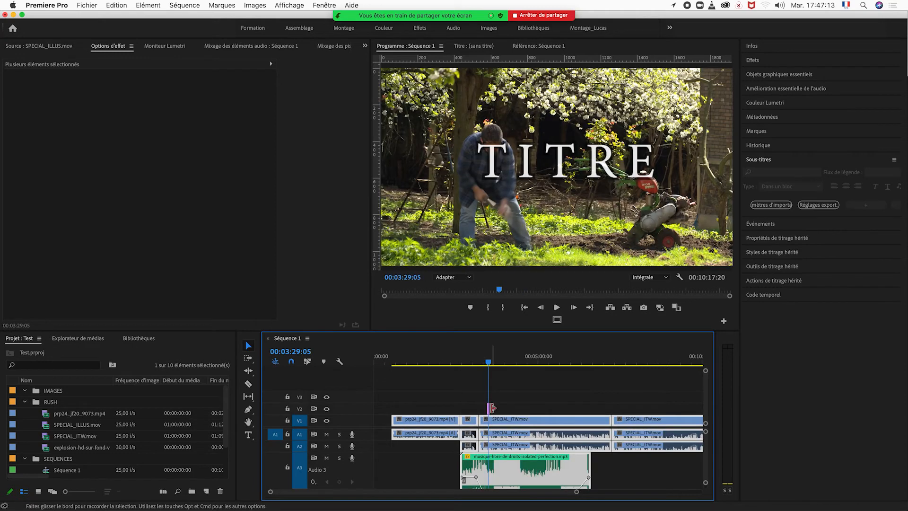
Move the TITRE clip to the very start of the sequence on V2 and bring the playhead to 00:00:00:00
{"action": "key", "text": "="}
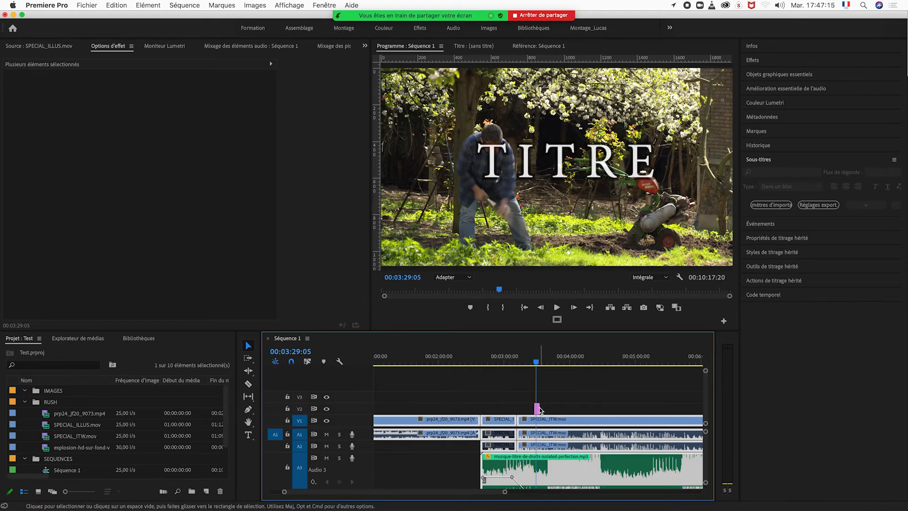
{"action": "left_click_drag", "start_coordinate": [539, 409], "coordinate": [376, 408]}
{"action": "key", "text": "-"}
{"action": "key", "text": "-"}
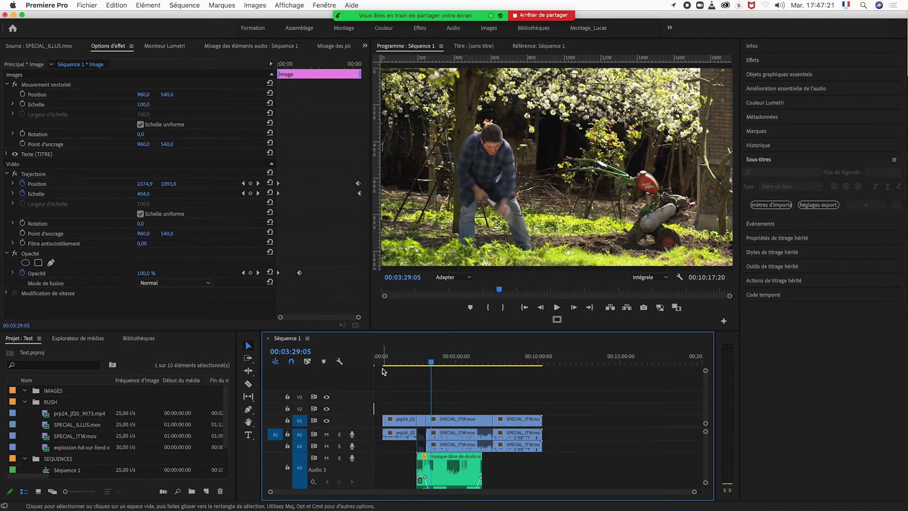
{"action": "left_click_drag", "start_coordinate": [384, 360], "coordinate": [373, 362]}
{"action": "key", "text": "="}
{"action": "key", "text": "="}
{"action": "key", "text": "="}
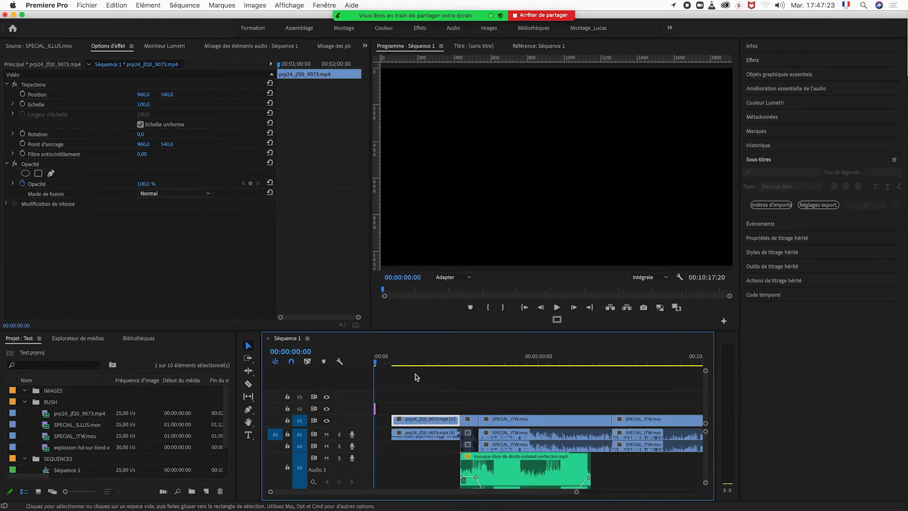
Slide all the rushes and the music back together so they begin right where the TITRE clip ends
{"action": "key", "text": "minus"}
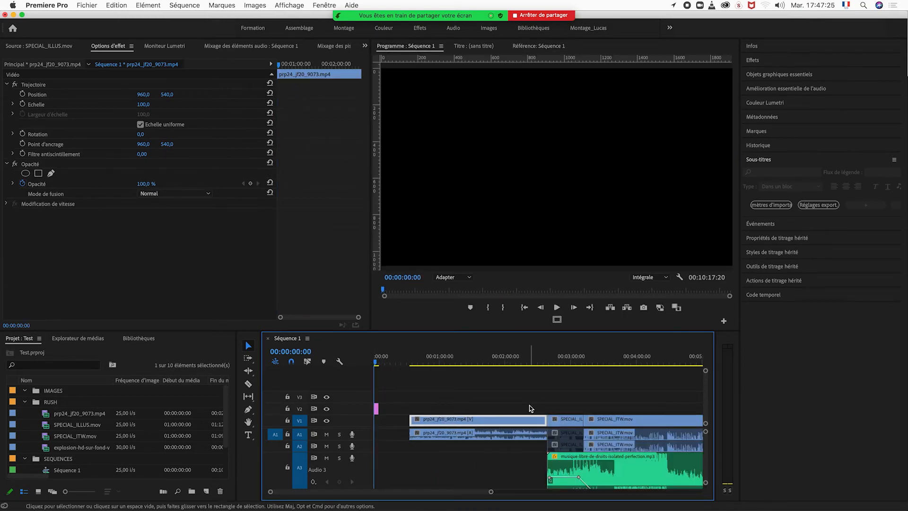
{"action": "key", "text": "minus"}
{"action": "key", "text": "minus"}
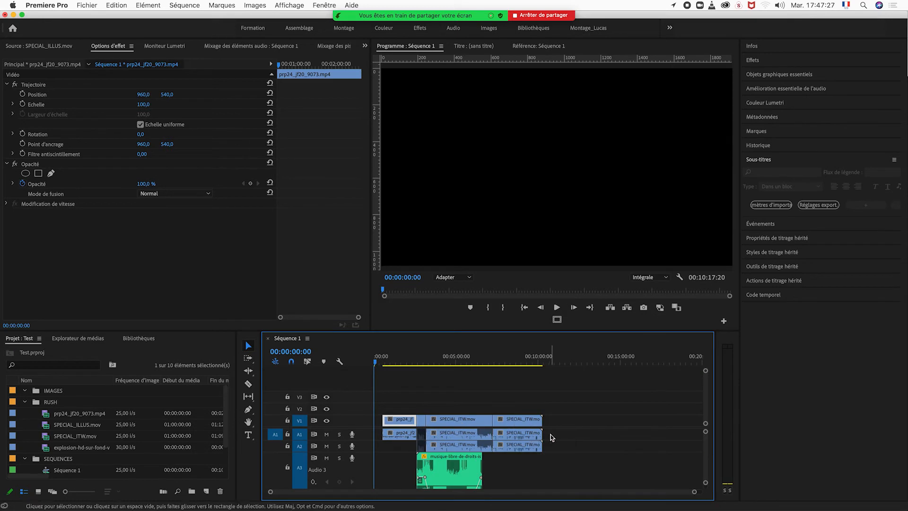
{"action": "left_click_drag", "start_coordinate": [562, 473], "coordinate": [418, 420]}
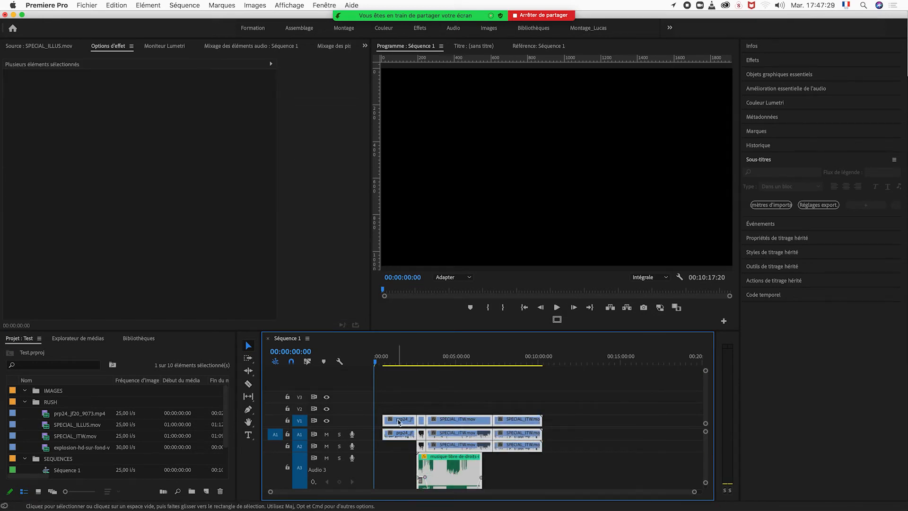
{"action": "key", "text": "="}
{"action": "key", "text": "="}
{"action": "key", "text": "="}
{"action": "left_click_drag", "start_coordinate": [478, 423], "coordinate": [415, 421]}
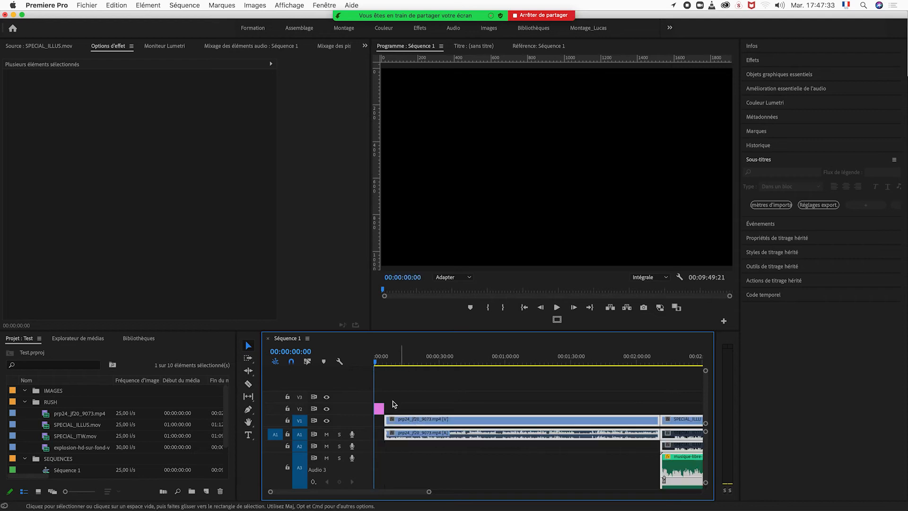
Scrub through the opening title and park the playhead at 00:00:02:15 within the TITRE clip
{"action": "left_click", "coordinate": [384, 363]}
{"action": "left_click_drag", "start_coordinate": [383, 363], "coordinate": [374, 363]}
{"action": "key", "text": "="}
{"action": "key", "text": "="}
{"action": "left_click", "coordinate": [397, 362]}
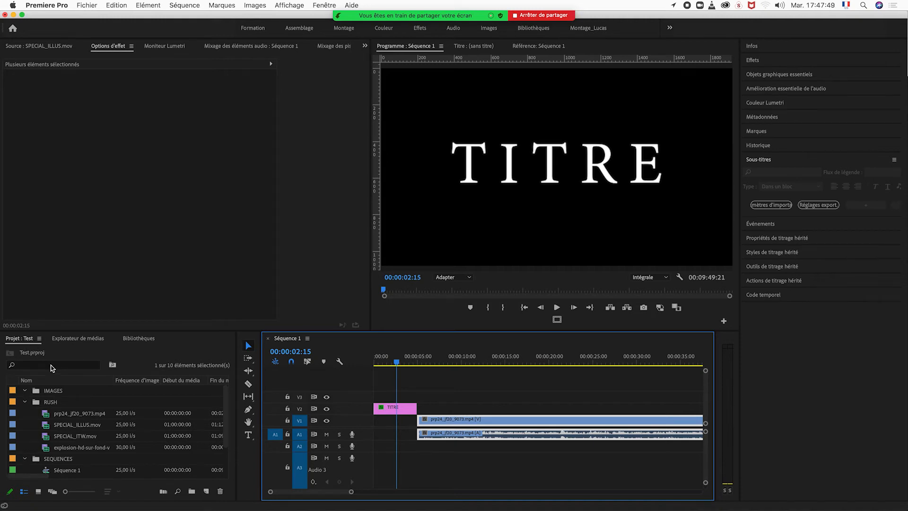
Create a bright red colour matte at 1920 × 1080, 25 fps with square pixels, and name it ROUGE
{"action": "left_click", "coordinate": [206, 493]}
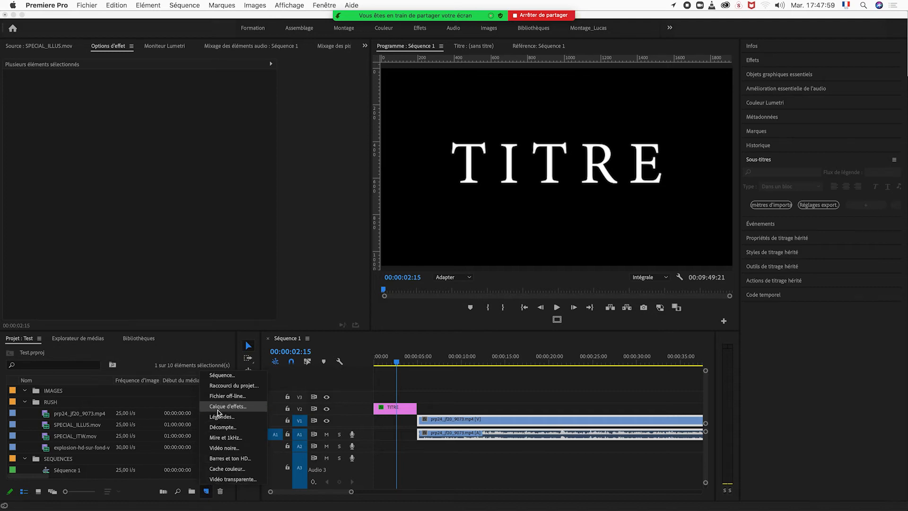
{"action": "left_click", "coordinate": [225, 472]}
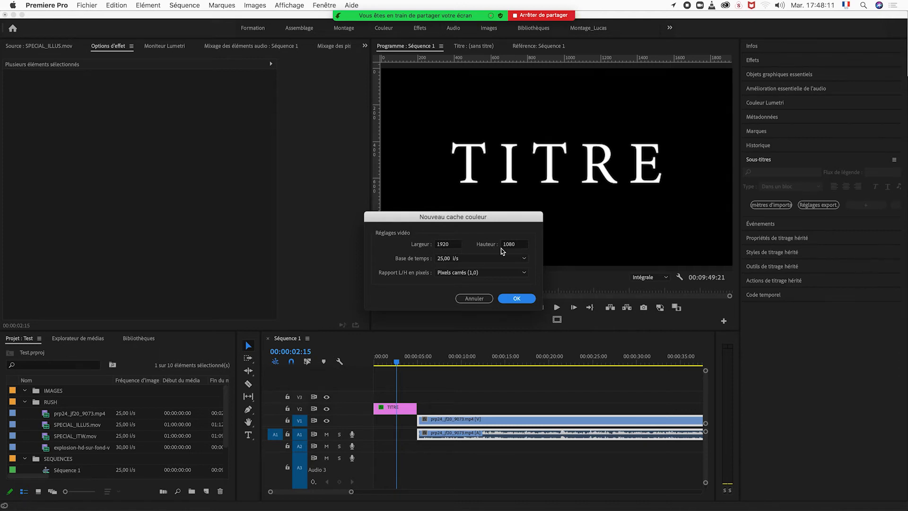
{"action": "left_click", "coordinate": [517, 299]}
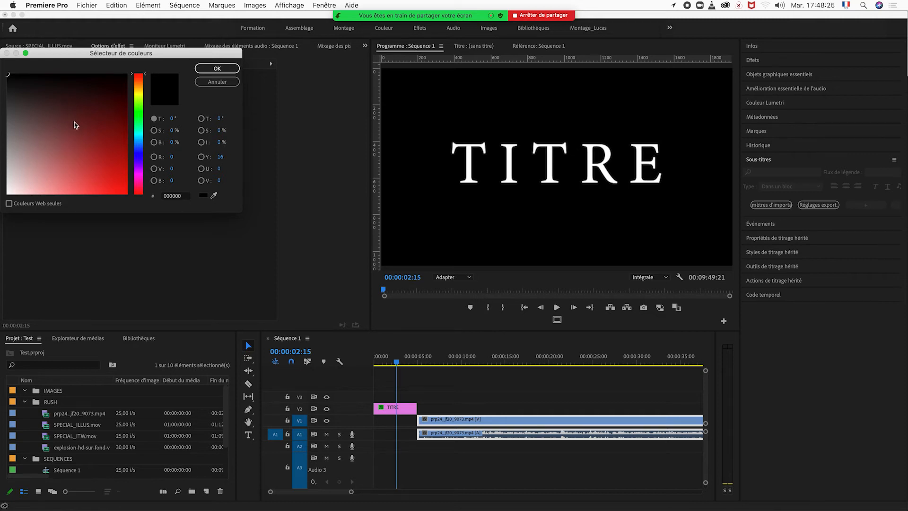
{"action": "mouse_move", "coordinate": [70, 139]}
{"action": "left_mouse_down"}
{"action": "mouse_move", "coordinate": [106, 146]}
{"action": "mouse_move", "coordinate": [114, 175]}
{"action": "left_mouse_up"}
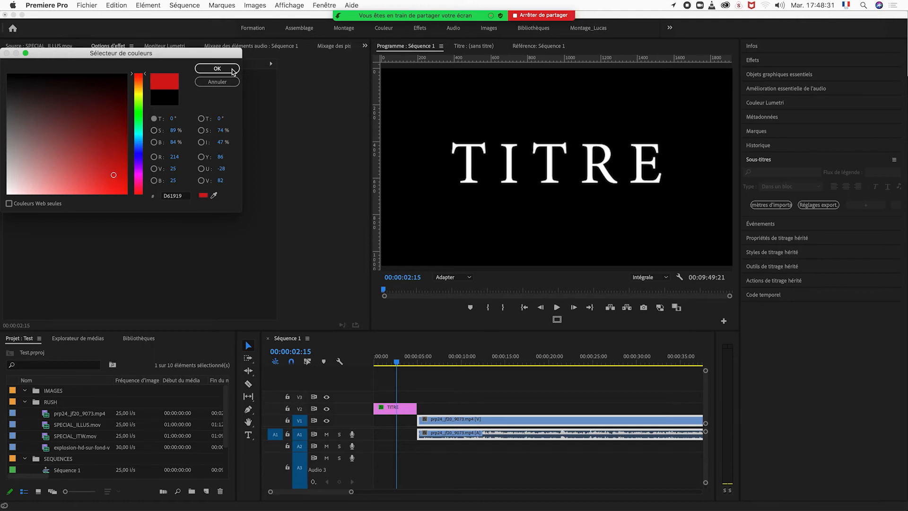
{"action": "left_click_drag", "start_coordinate": [113, 174], "coordinate": [118, 180]}
{"action": "left_click", "coordinate": [222, 71]}
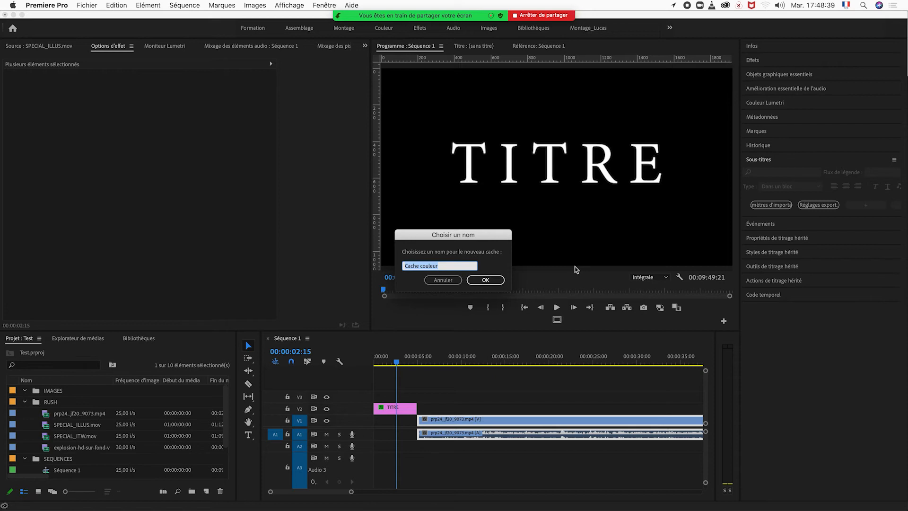
{"action": "key", "text": "BackSpace"}
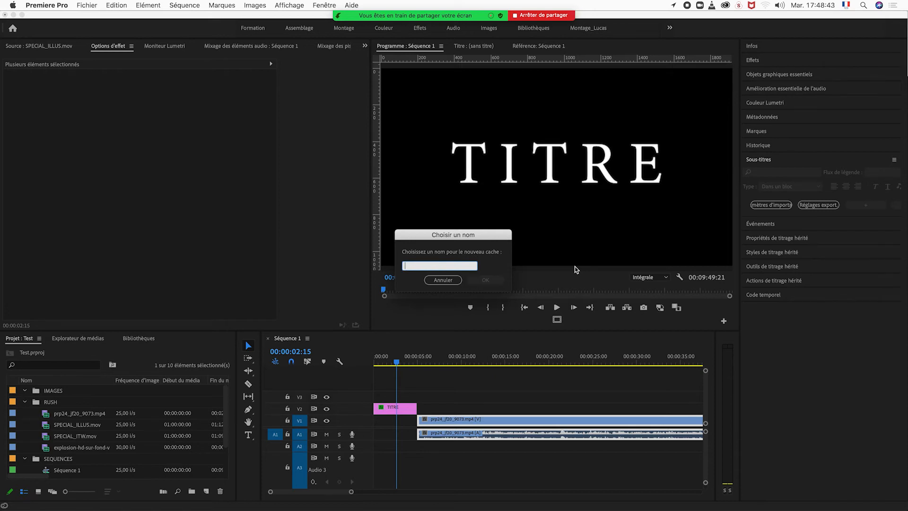
{"action": "type", "text": "ROUGE"}
{"action": "left_click", "coordinate": [487, 280]}
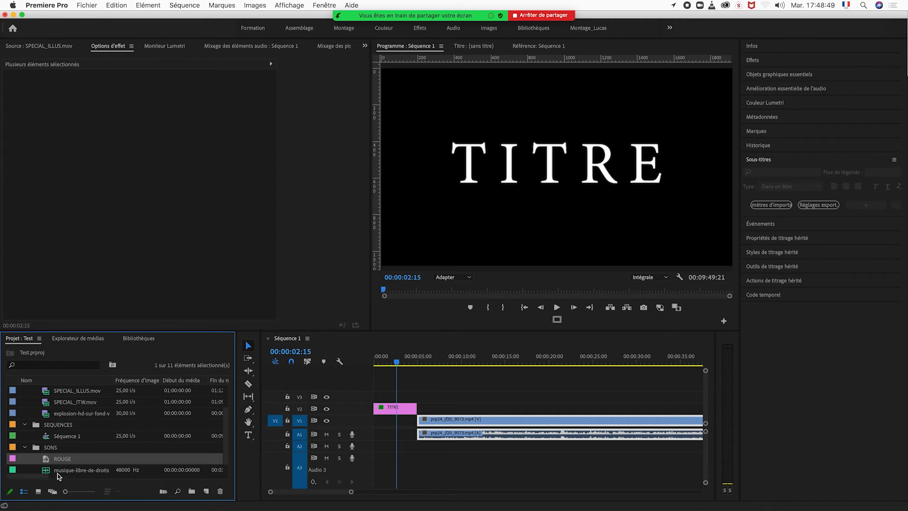
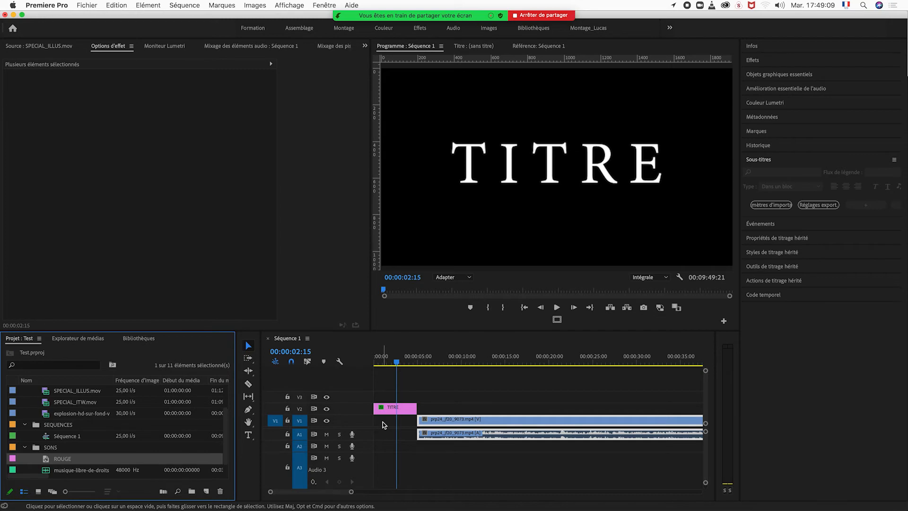
Place the ROUGE matte on V1 beneath the TITRE clip at the sequence start and preview the opening title
{"action": "left_click_drag", "start_coordinate": [136, 452], "coordinate": [377, 426]}
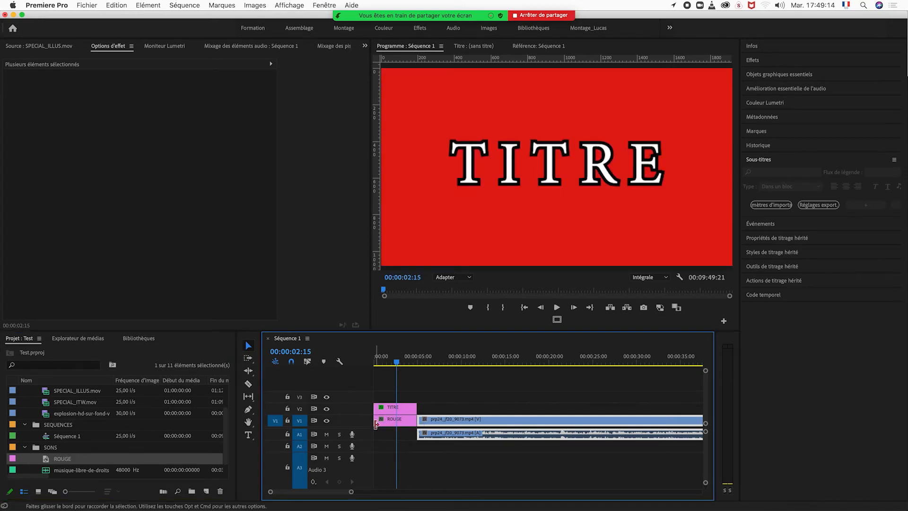
{"action": "left_click", "coordinate": [389, 363]}
{"action": "key", "text": "Home"}
{"action": "key", "text": "space"}
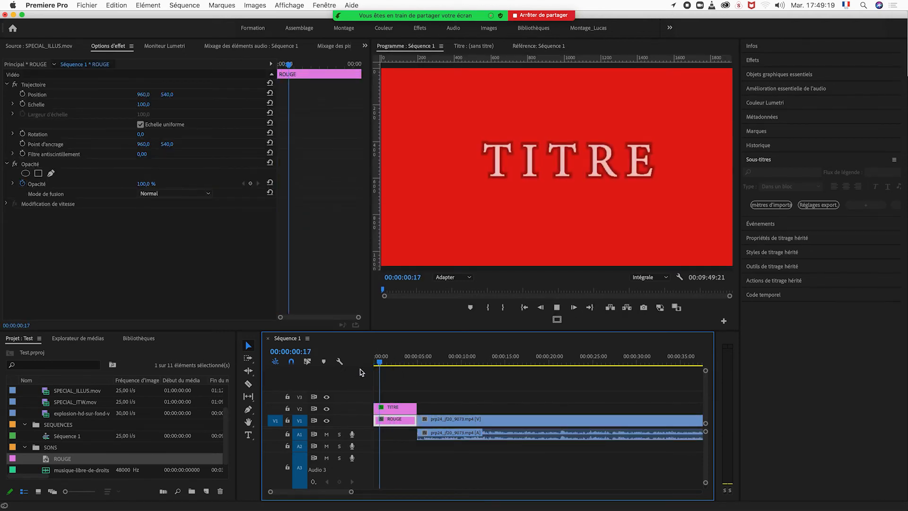
{"action": "key", "text": "space"}
{"action": "left_click", "coordinate": [396, 363]}
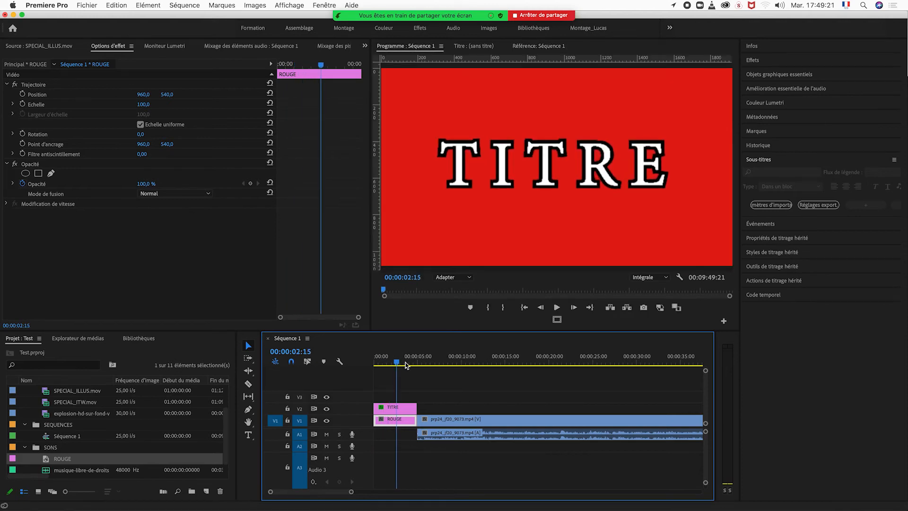
{"action": "left_click_drag", "start_coordinate": [397, 367], "coordinate": [410, 386]}
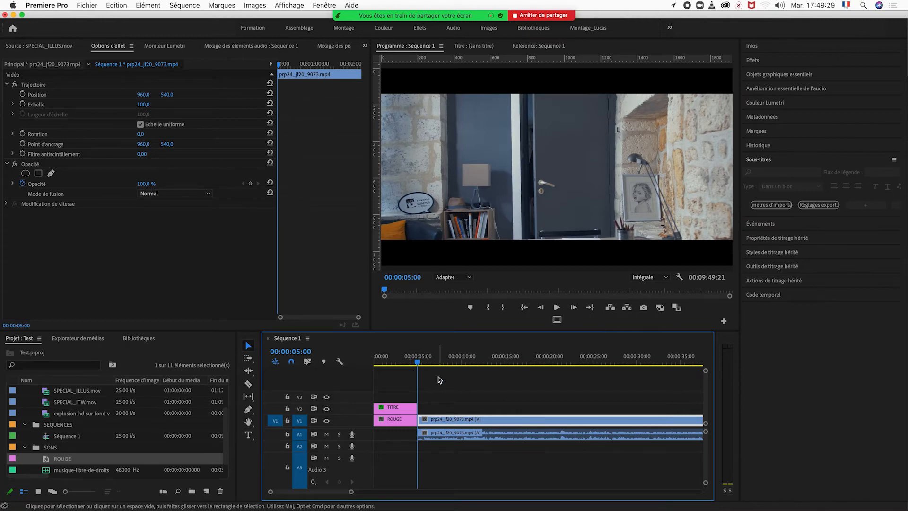
{"action": "left_click_drag", "start_coordinate": [416, 365], "coordinate": [405, 366]}
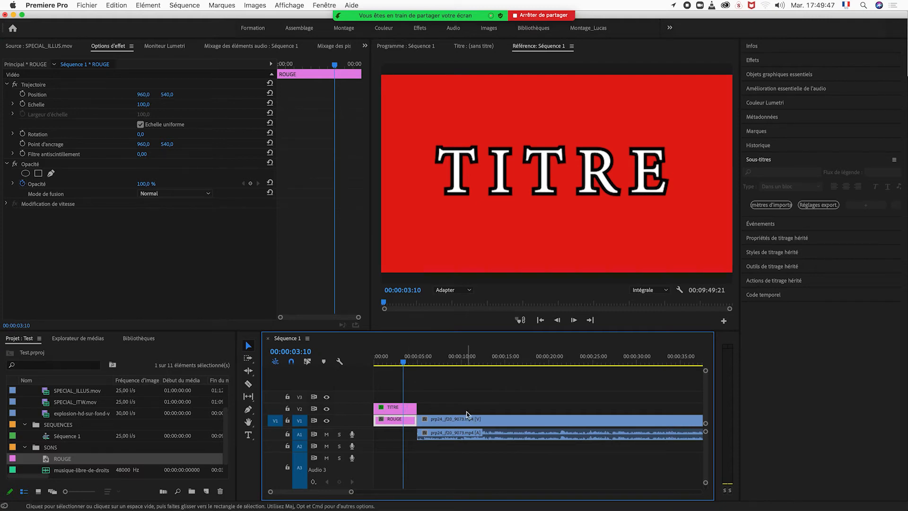
Shift every clip in the sequence about 20 seconds later, leaving a gap at the start
{"action": "key", "text": "minus"}
{"action": "key", "text": "minus"}
{"action": "key", "text": "minus"}
{"action": "key", "text": "minus"}
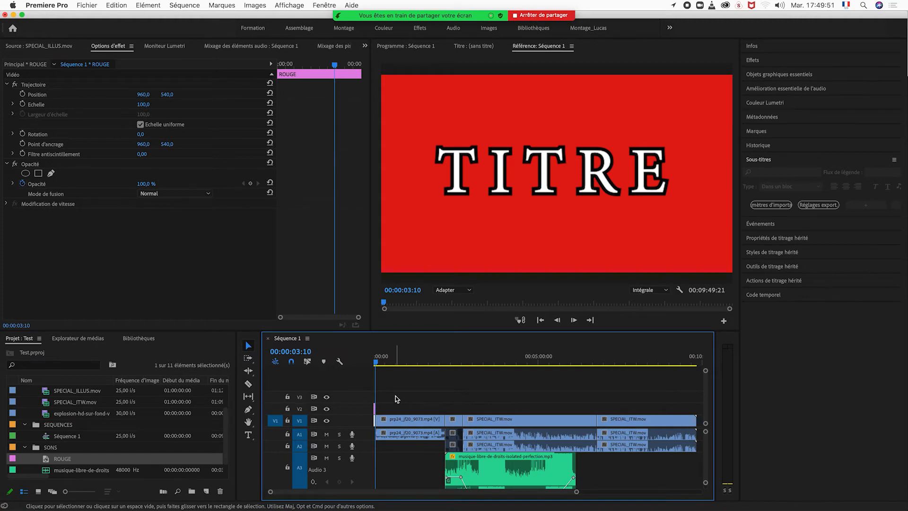
{"action": "left_click_drag", "start_coordinate": [392, 393], "coordinate": [600, 451]}
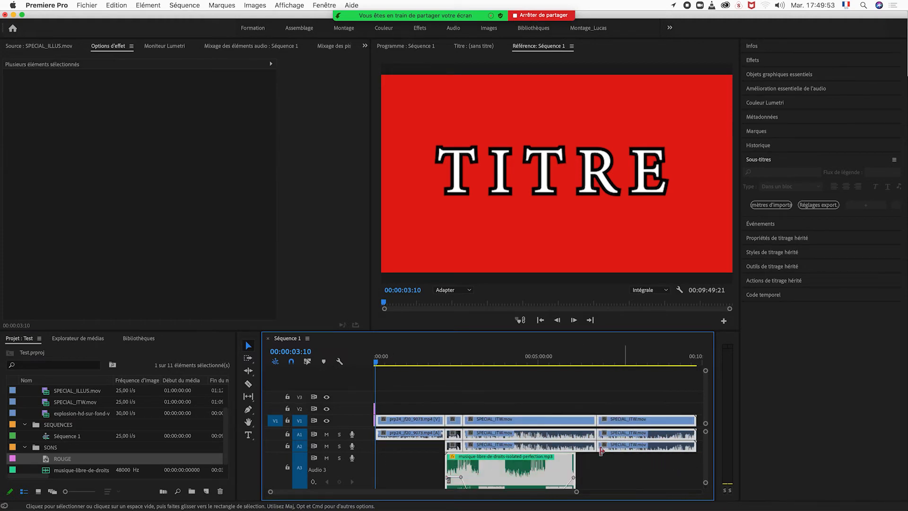
{"action": "left_click", "coordinate": [529, 406]}
{"action": "left_click", "coordinate": [405, 424]}
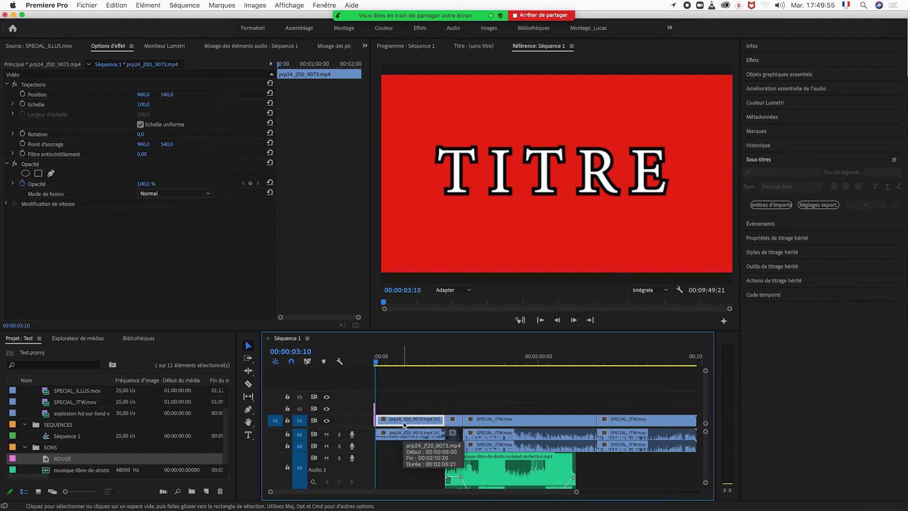
{"action": "key", "text": "super+a"}
{"action": "left_click_drag", "start_coordinate": [406, 423], "coordinate": [415, 424]}
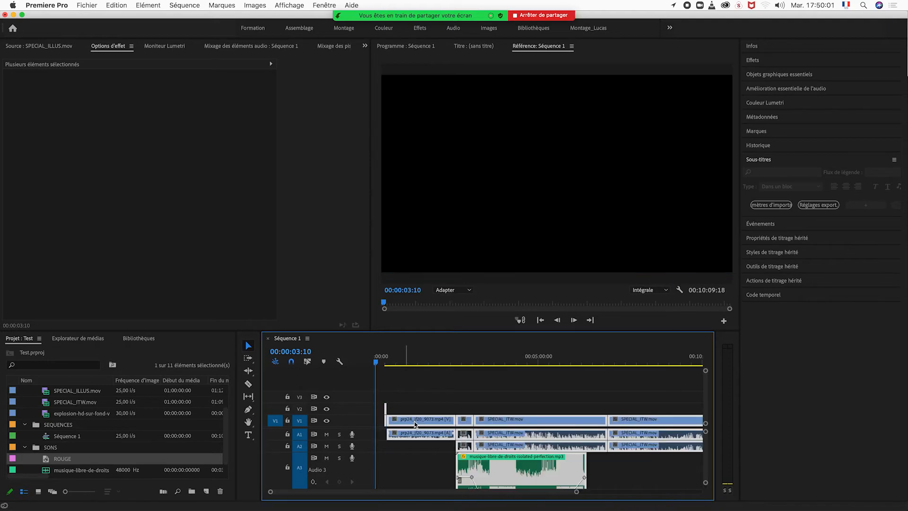
Extend the beginning of the TITRE clip on V2 back to the start of the sequence
{"action": "key", "text": "equal"}
{"action": "key", "text": "equal"}
{"action": "key", "text": "equal"}
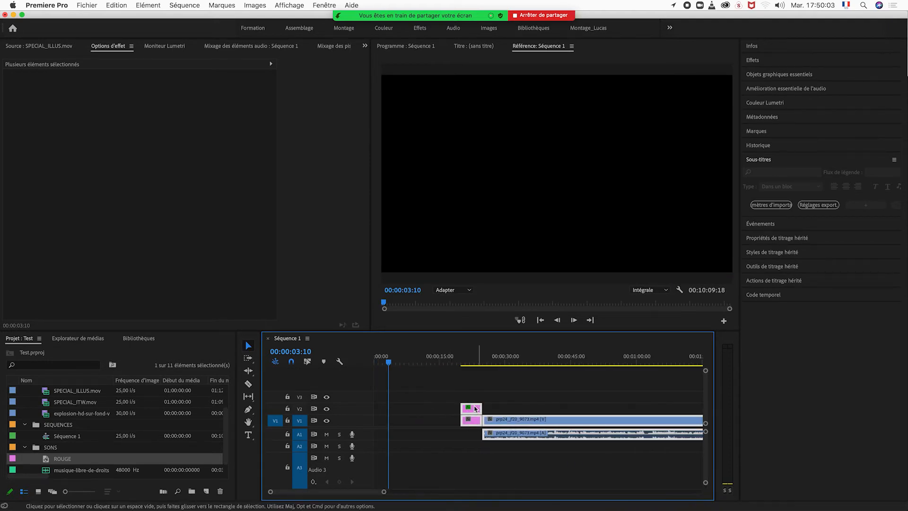
{"action": "left_click", "coordinate": [430, 423]}
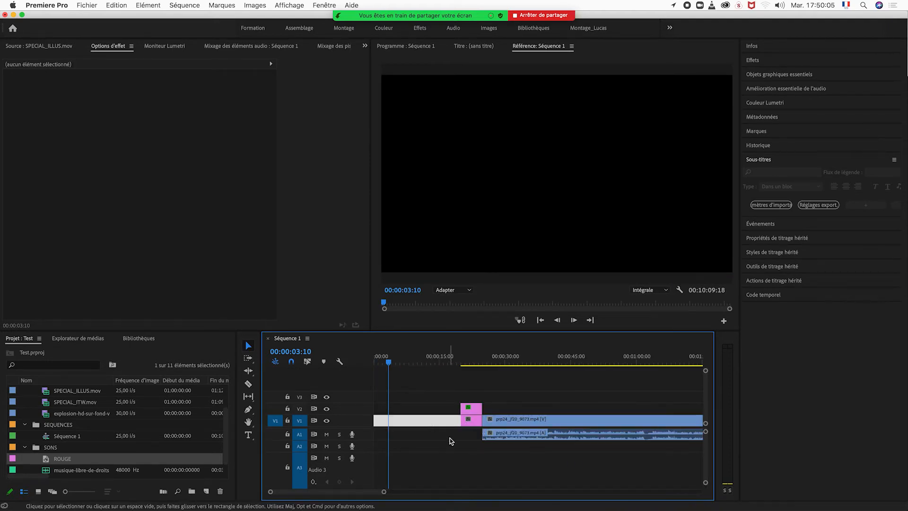
{"action": "left_click", "coordinate": [471, 421]}
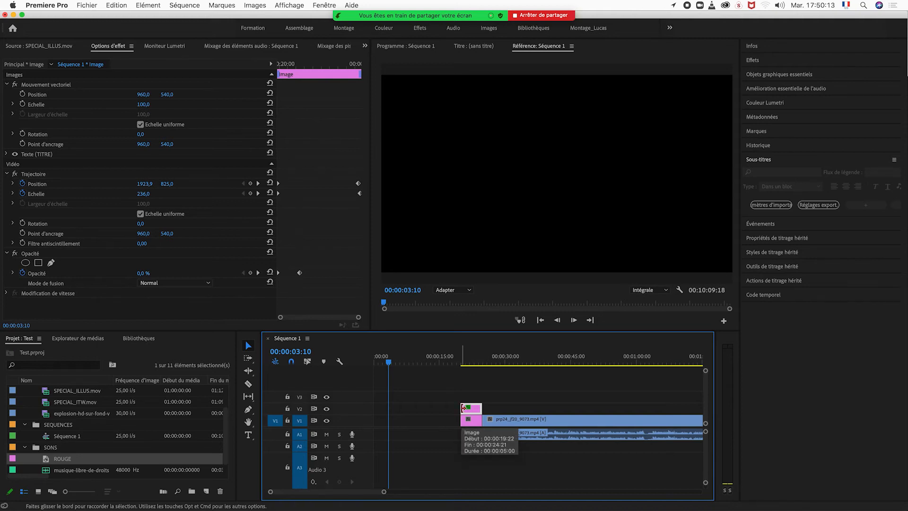
{"action": "left_click_drag", "start_coordinate": [463, 408], "coordinate": [373, 413]}
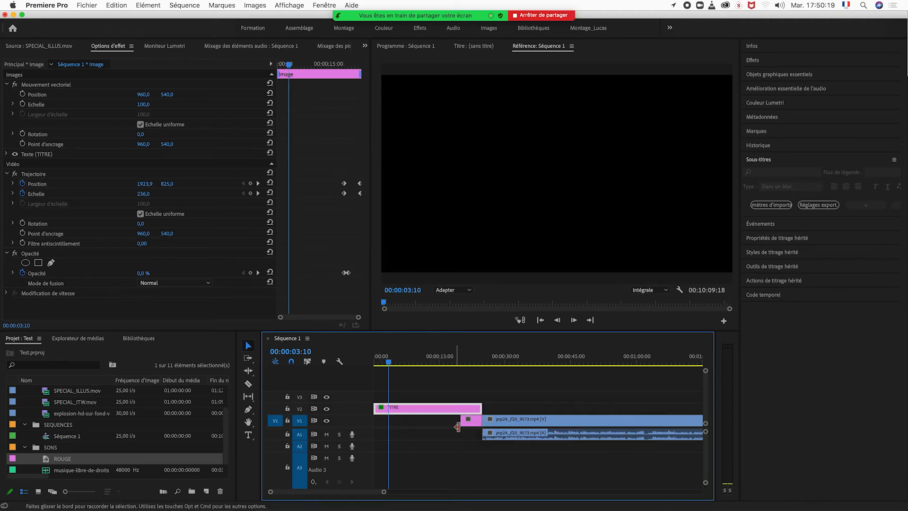
Move TITRE's opening position, scale and opacity keyframes to the beginning of the lengthened clip and scrub through the title
{"action": "left_click", "coordinate": [386, 361]}
{"action": "left_click_drag", "start_coordinate": [389, 362], "coordinate": [418, 367]}
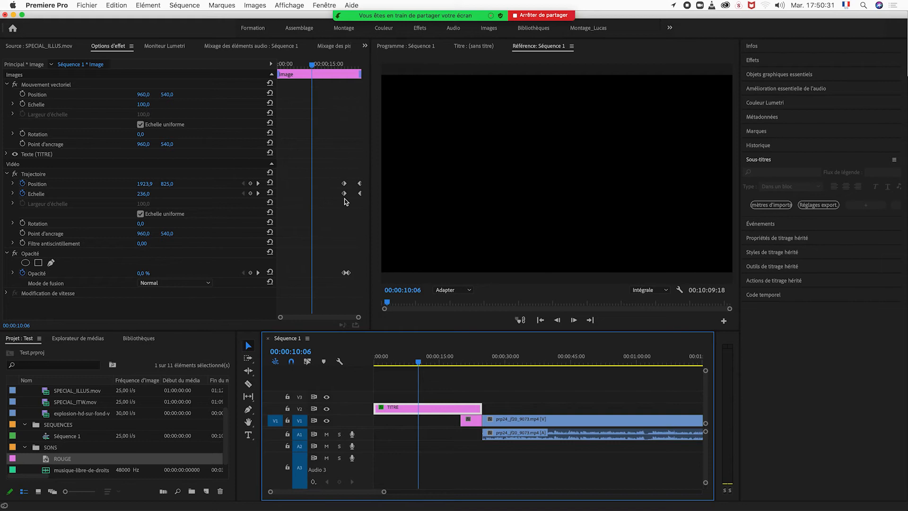
{"action": "left_click_drag", "start_coordinate": [314, 67], "coordinate": [349, 73]}
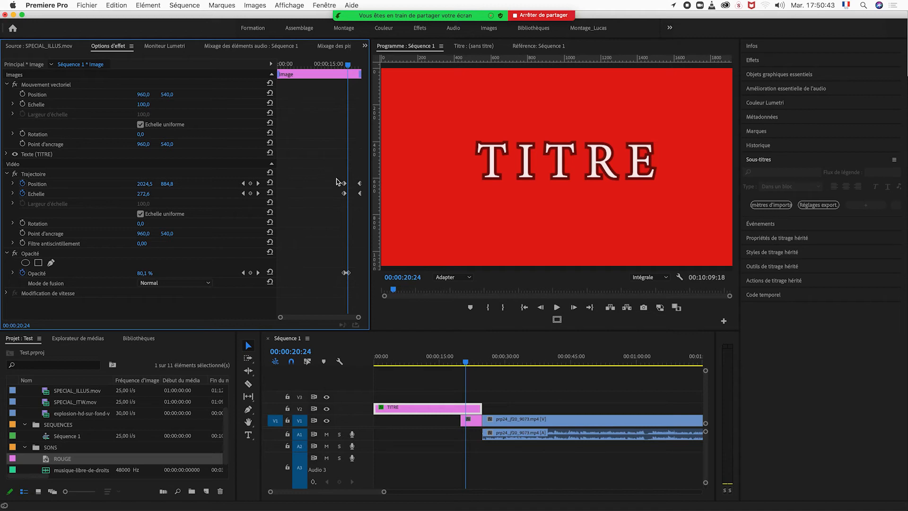
{"action": "left_click_drag", "start_coordinate": [330, 168], "coordinate": [353, 280]}
{"action": "left_click_drag", "start_coordinate": [305, 62], "coordinate": [279, 69]}
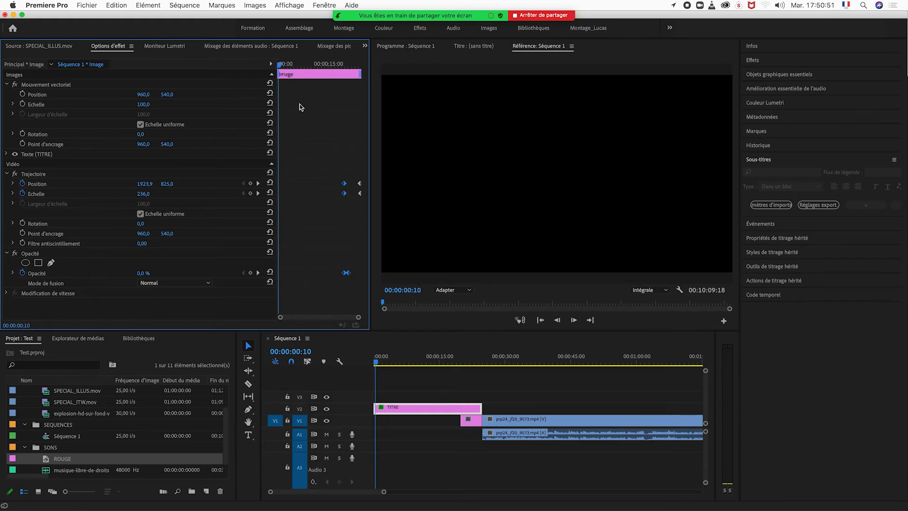
{"action": "left_click_drag", "start_coordinate": [344, 187], "coordinate": [281, 188]}
{"action": "left_click", "coordinate": [381, 364]}
{"action": "left_click_drag", "start_coordinate": [381, 365], "coordinate": [465, 364]}
Extend the beginning of the ROUGE matte on V1 back to the sequence start and scrub through the result
{"action": "left_click", "coordinate": [474, 427]}
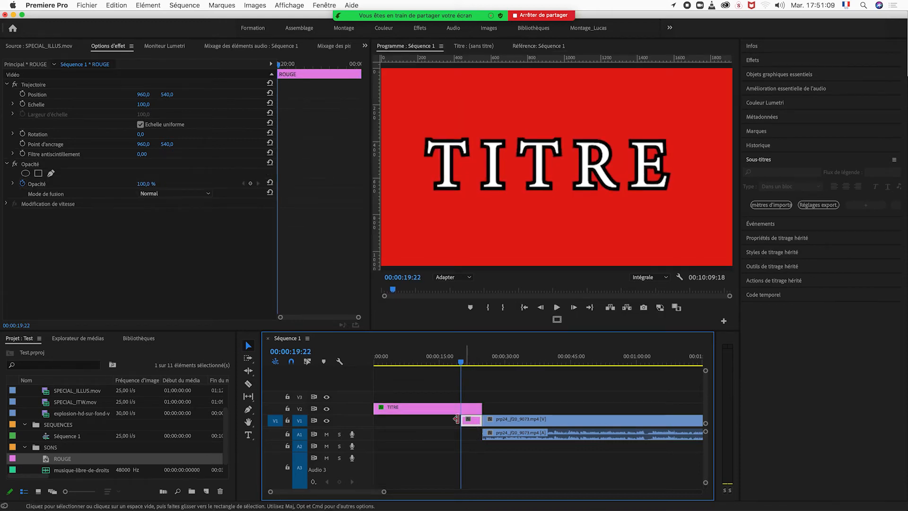
{"action": "left_click_drag", "start_coordinate": [462, 421], "coordinate": [373, 423]}
{"action": "mouse_move", "coordinate": [398, 362]}
{"action": "left_mouse_down"}
{"action": "mouse_move", "coordinate": [482, 364]}
{"action": "mouse_move", "coordinate": [391, 370]}
{"action": "mouse_move", "coordinate": [414, 369]}
{"action": "left_mouse_up"}
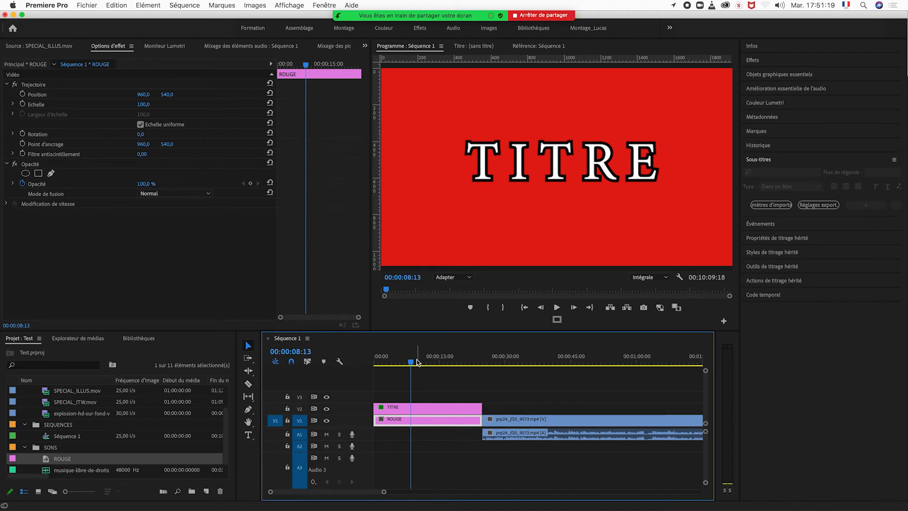
{"action": "left_click_drag", "start_coordinate": [416, 362], "coordinate": [430, 363]}
Create a captions item with the CEA-608 standard, CC1 stream and 25 fps timebase, and open it as the source
{"action": "key", "text": "backslash"}
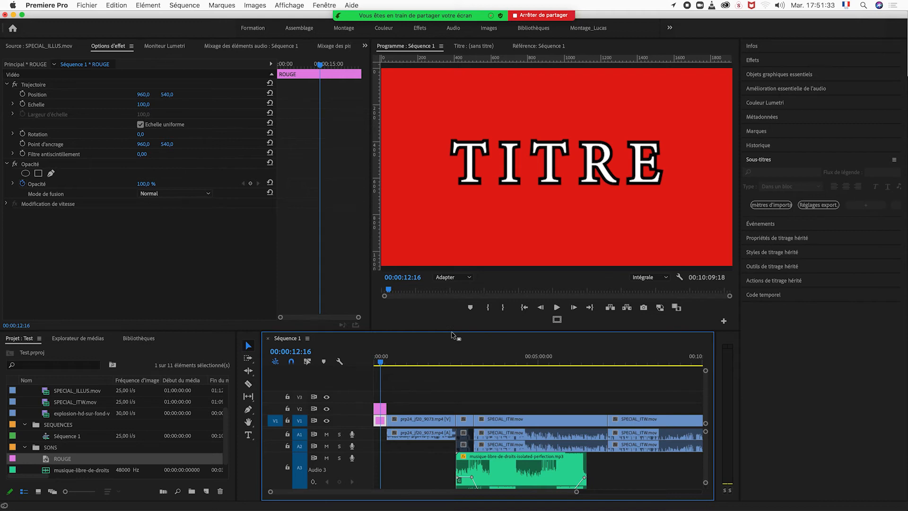
{"action": "left_click", "coordinate": [207, 494]}
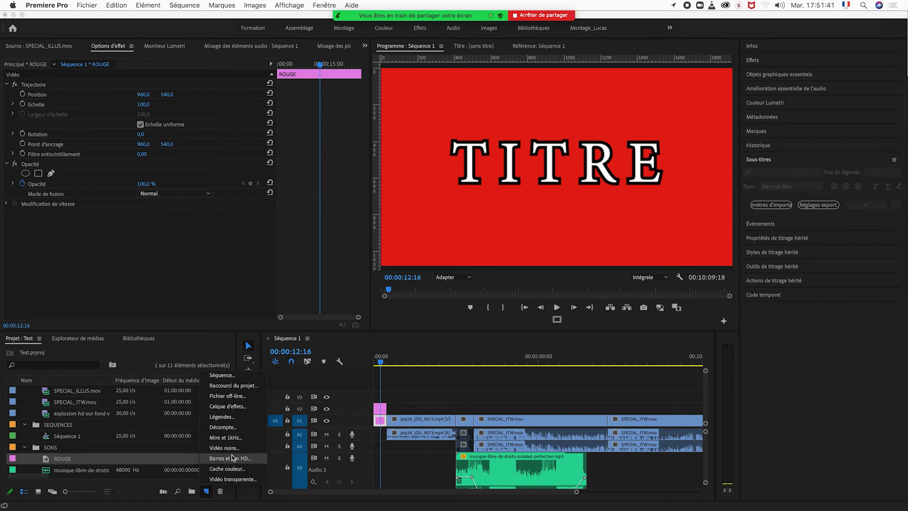
{"action": "left_click", "coordinate": [233, 418]}
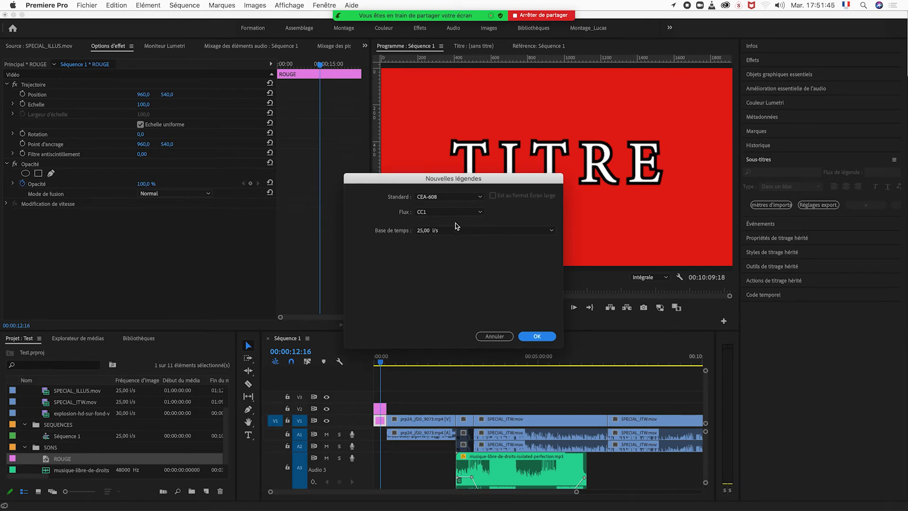
{"action": "left_click", "coordinate": [537, 336]}
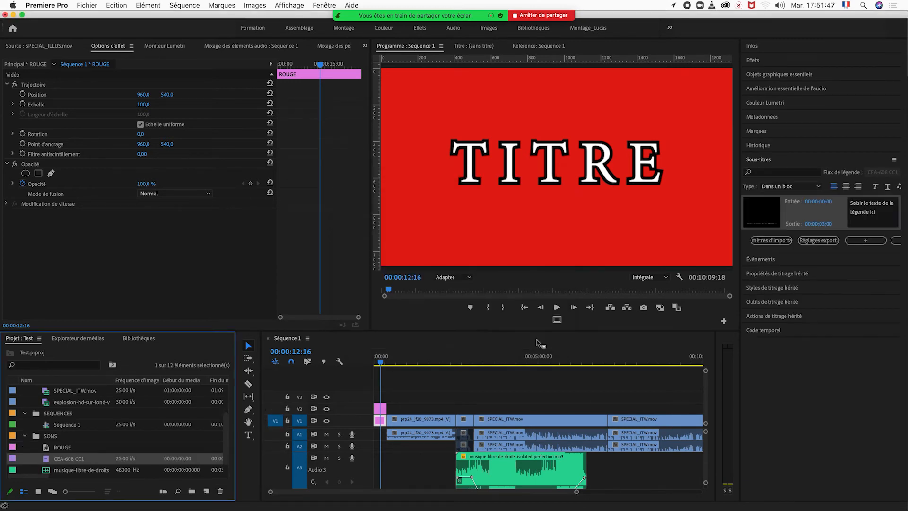
{"action": "double_click", "coordinate": [47, 462]}
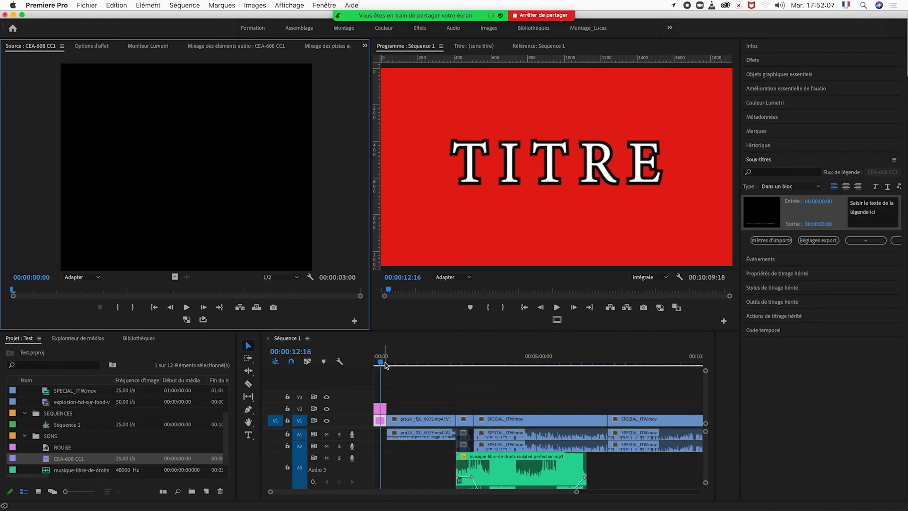
Place the CEA-608 CC1 captions on V3 above the start of the first SPECIAL_ITW clip, at about 00:03:03:17
{"action": "left_click", "coordinate": [428, 365]}
{"action": "left_click_drag", "start_coordinate": [428, 365], "coordinate": [475, 373]}
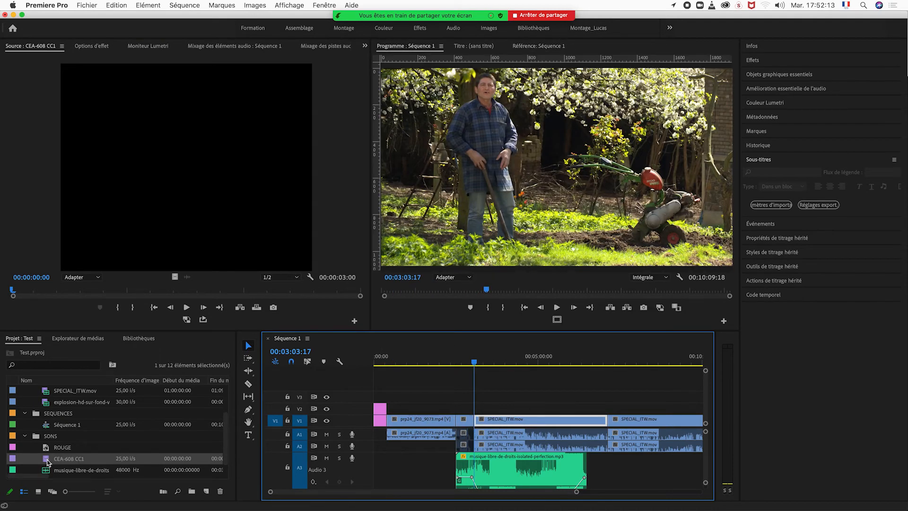
{"action": "left_click_drag", "start_coordinate": [46, 461], "coordinate": [476, 400]}
Lengthen the CEA-608 CC1 caption clip on V3 to about 5.5 seconds by extending its end
{"action": "key", "text": "equal"}
{"action": "key", "text": "equal"}
{"action": "key", "text": "equal"}
{"action": "key", "text": "equal"}
{"action": "key", "text": "equal"}
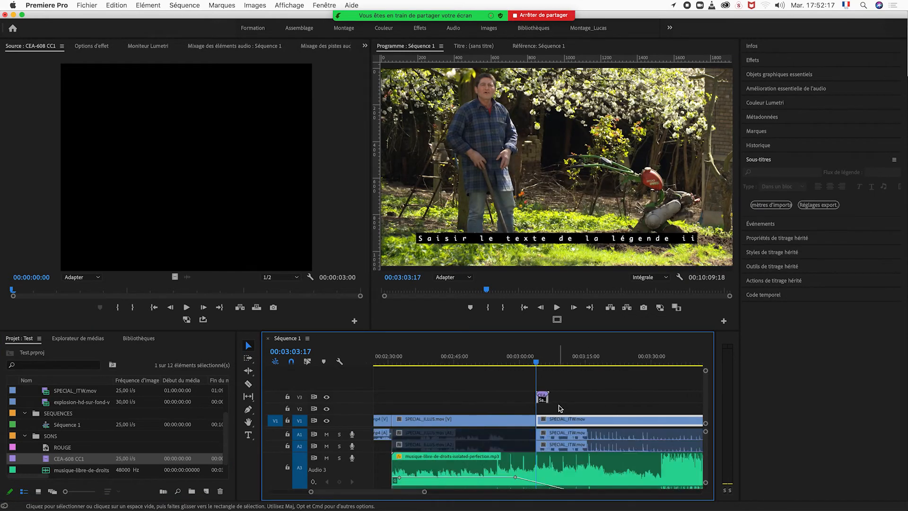
{"action": "left_click_drag", "start_coordinate": [588, 398], "coordinate": [634, 398]}
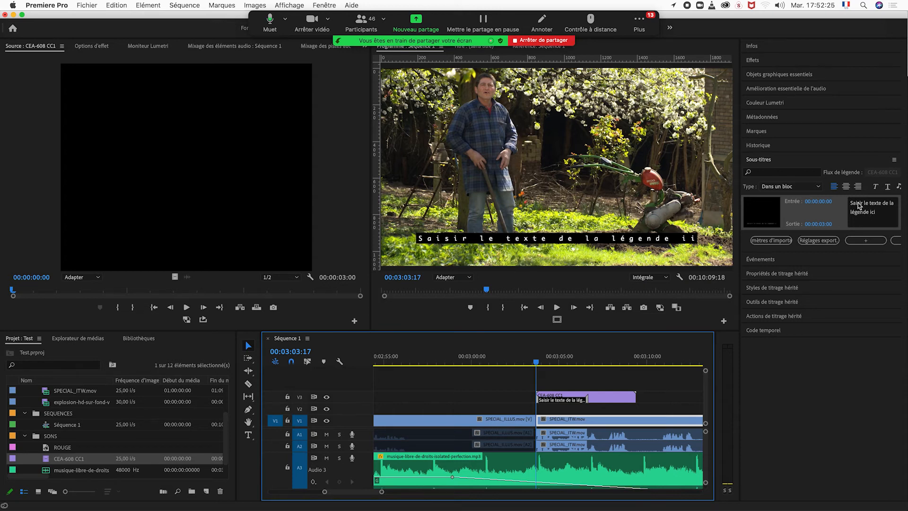
Replace the first caption's placeholder text with "FHEHFEKRIJKGJRLIGJREILGJTIHJTHJ" and widen the captions panel
{"action": "left_click", "coordinate": [867, 215]}
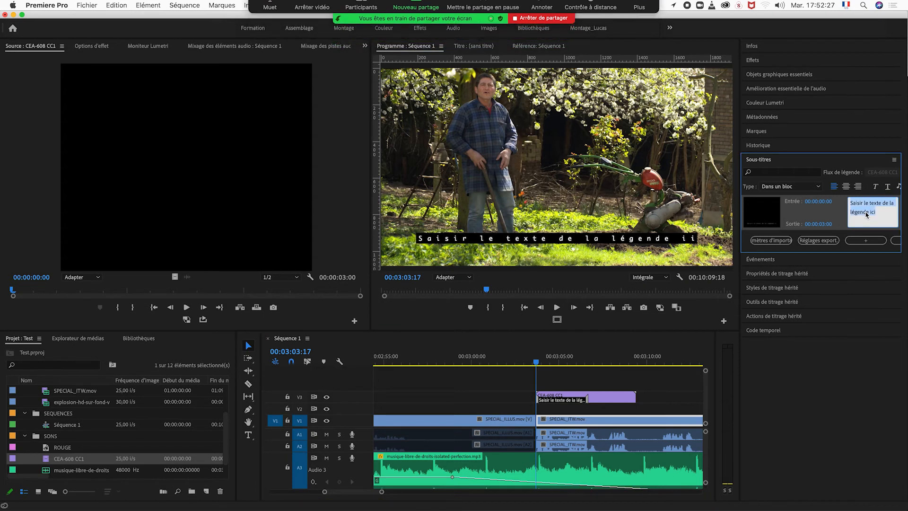
{"action": "key", "text": "BackSpace"}
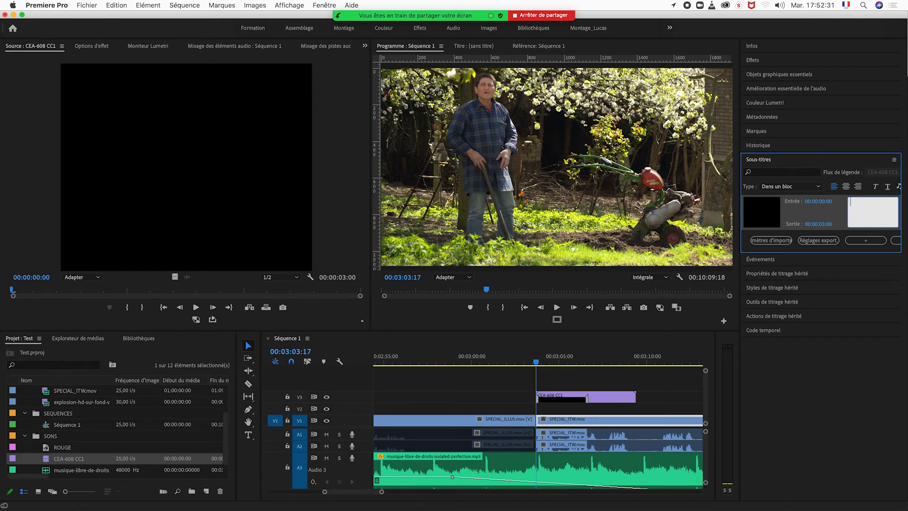
{"action": "type", "text": "FHEHFEKRIJKGJRLIGJREILGJTIHJTHJ"}
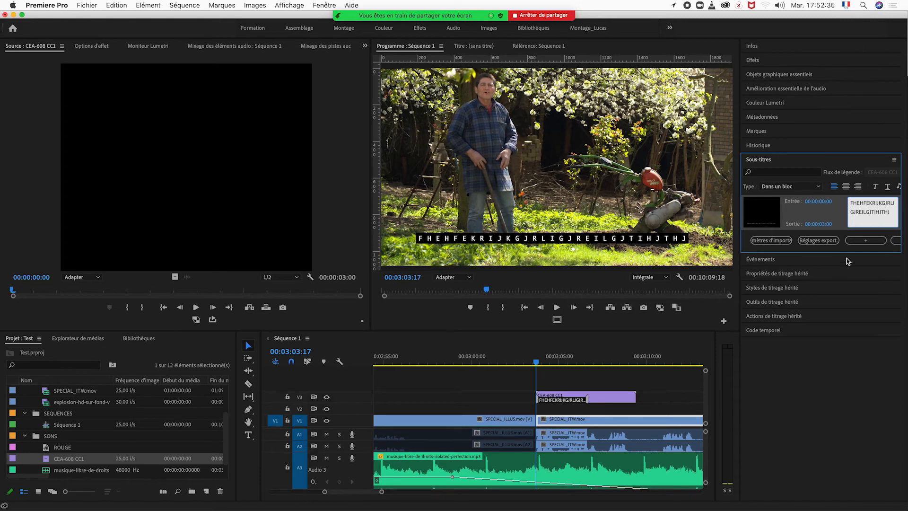
{"action": "left_click_drag", "start_coordinate": [738, 211], "coordinate": [659, 221]}
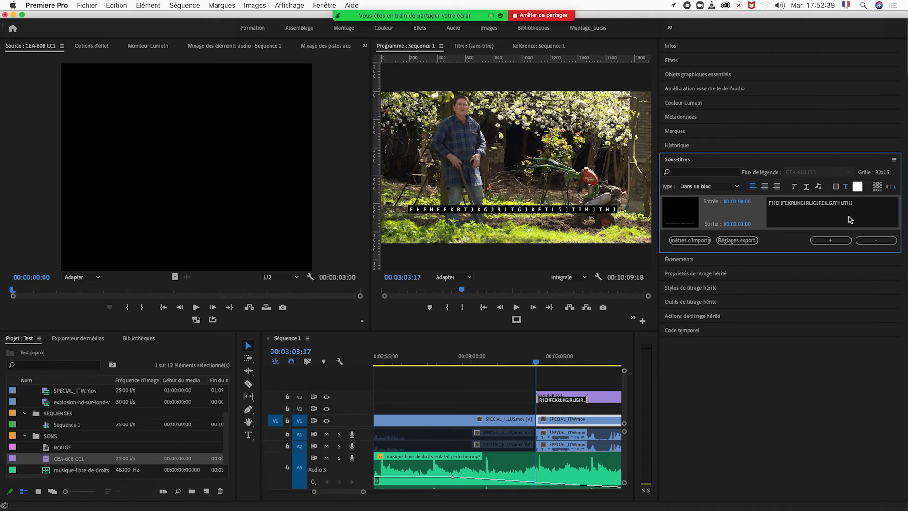
Check the caption over the interview up to 00:03:08:01 and add a second, empty caption block to the CEA-608 CC1 clip
{"action": "left_click_drag", "start_coordinate": [563, 364], "coordinate": [573, 364]}
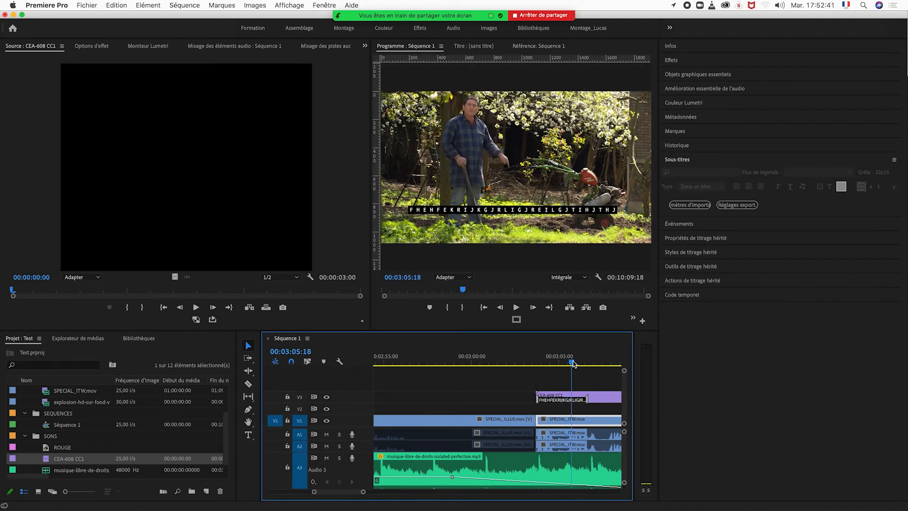
{"action": "key", "text": "minus"}
{"action": "key", "text": "minus"}
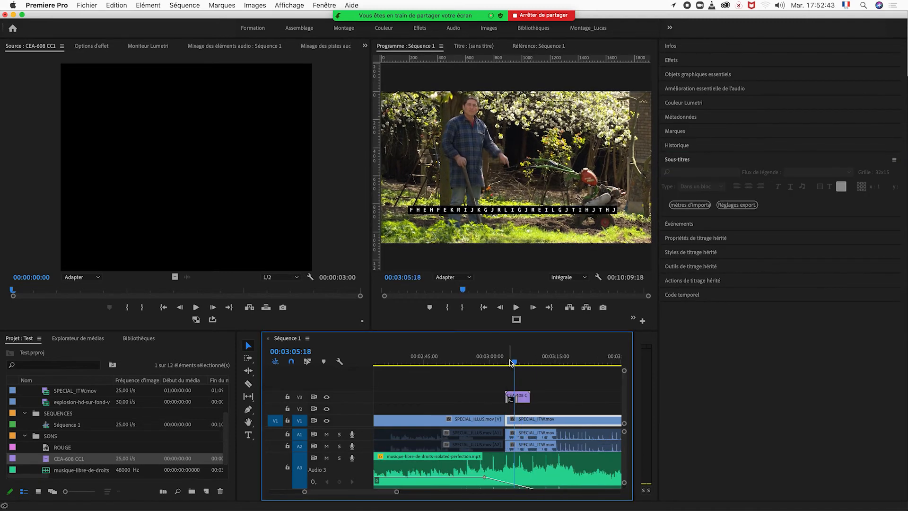
{"action": "left_click_drag", "start_coordinate": [514, 362], "coordinate": [526, 361]}
{"action": "left_click", "coordinate": [525, 362]}
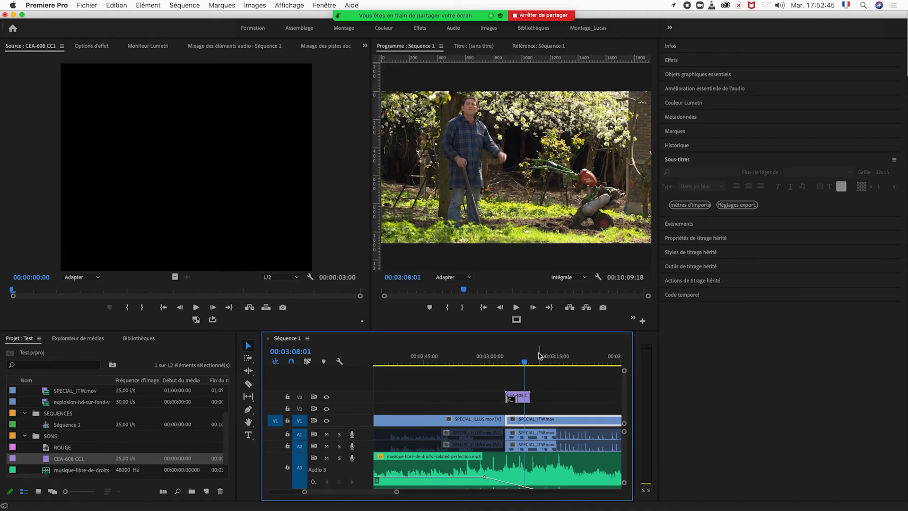
{"action": "left_click", "coordinate": [521, 399]}
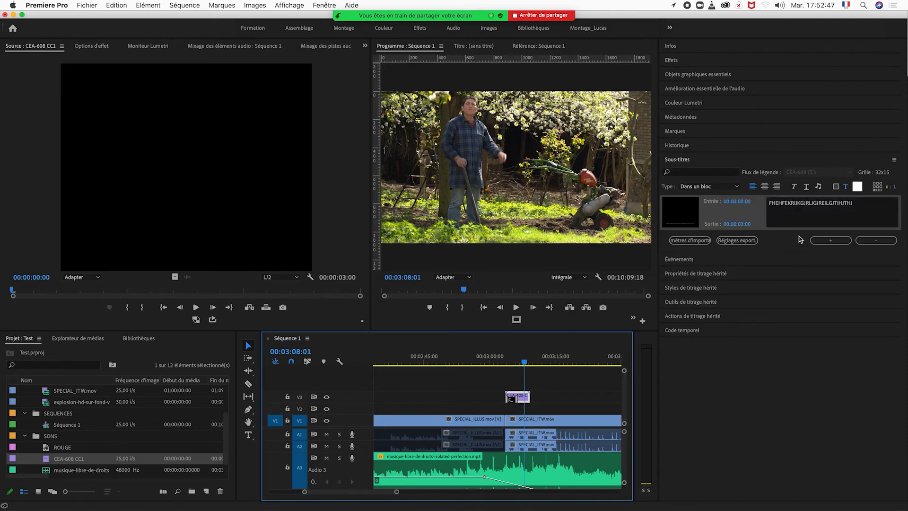
{"action": "left_click", "coordinate": [832, 241]}
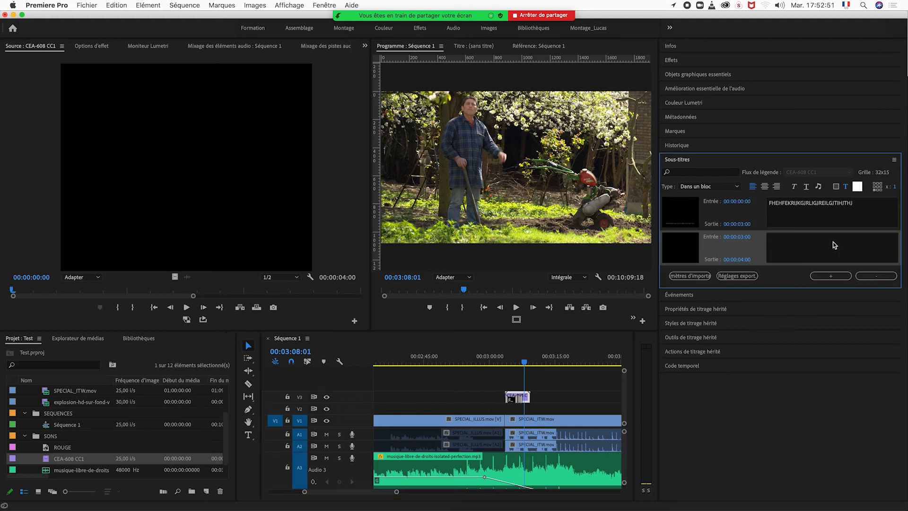
Lengthen the CEA-608 CC1 caption clip on V3 over the interview by extending its end past 00:03:45
{"action": "left_click", "coordinate": [519, 363]}
{"action": "key", "text": "equal"}
{"action": "key", "text": "equal"}
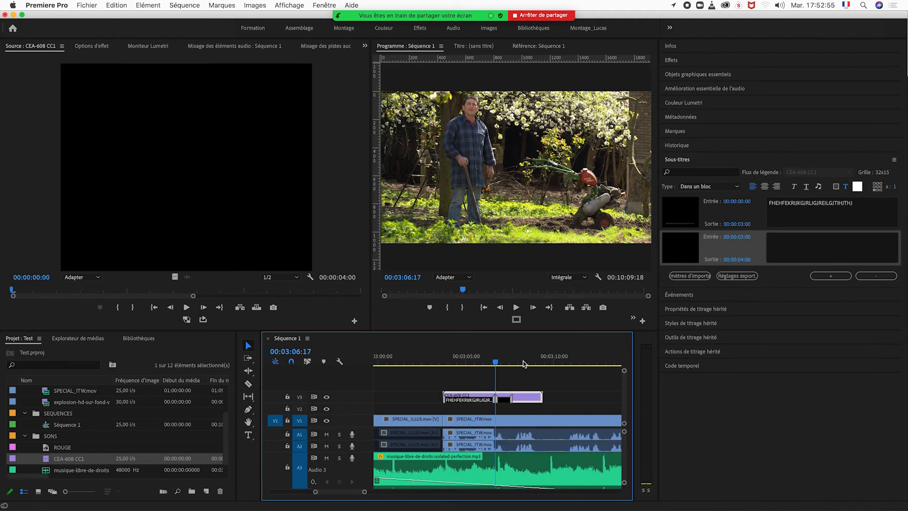
{"action": "key", "text": "equal"}
{"action": "key", "text": "equal"}
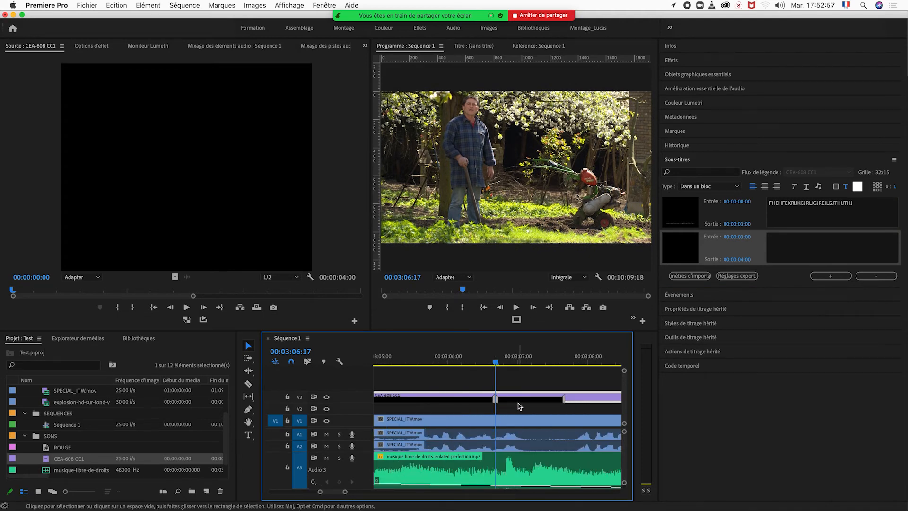
{"action": "key", "text": "minus"}
{"action": "key", "text": "minus"}
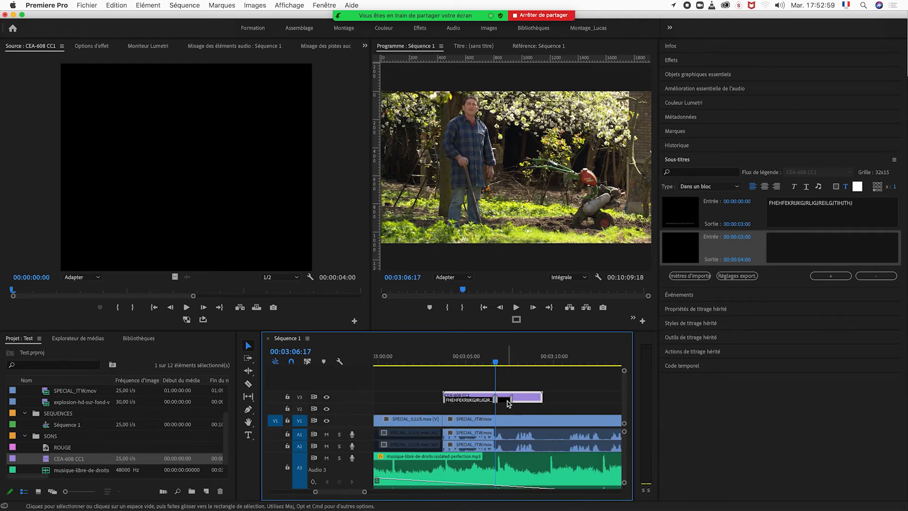
{"action": "left_click_drag", "start_coordinate": [539, 398], "coordinate": [565, 397]}
{"action": "key", "text": "minus"}
{"action": "key", "text": "minus"}
{"action": "key", "text": "equal"}
{"action": "key", "text": "equal"}
{"action": "key", "text": "equal"}
{"action": "key", "text": "equal"}
{"action": "key", "text": "minus"}
{"action": "key", "text": "minus"}
{"action": "key", "text": "minus"}
{"action": "key", "text": "minus"}
{"action": "left_click_drag", "start_coordinate": [504, 396], "coordinate": [621, 396]}
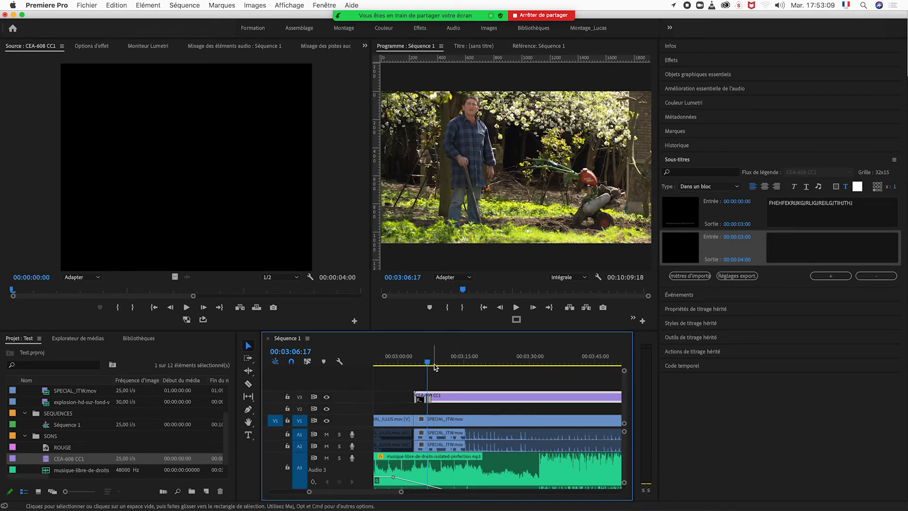
Move the playhead to 00:03:10:09 and add a third, empty caption block to the CEA-608 CC1 captions
{"action": "left_click_drag", "start_coordinate": [436, 363], "coordinate": [444, 364]}
{"action": "left_click", "coordinate": [832, 276]}
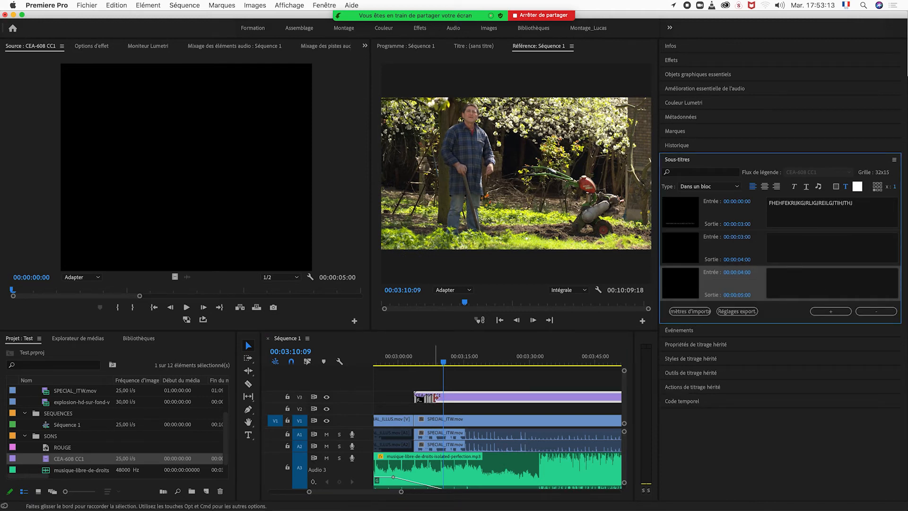
{"action": "key", "text": "Up"}
{"action": "key", "text": "Up"}
{"action": "left_click", "coordinate": [456, 402]}
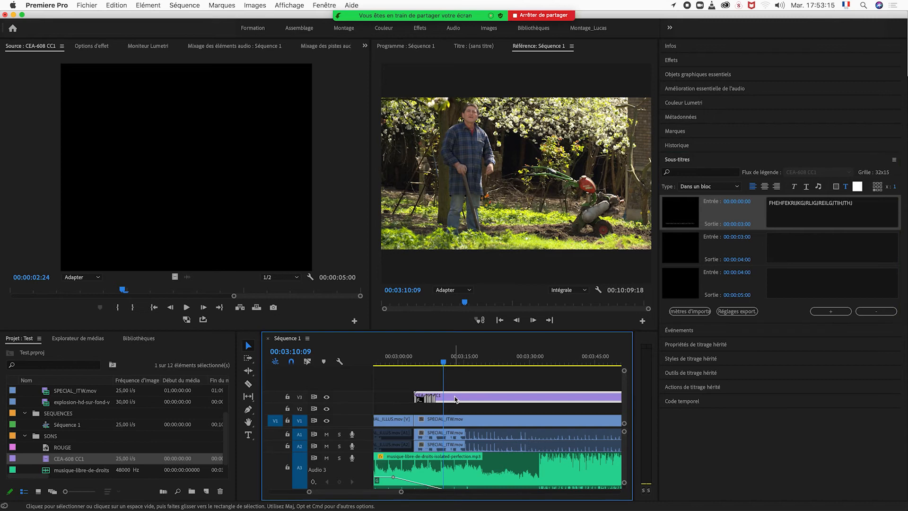
Extend the third caption block's end to 00:00:07:18 within the CEA-608 CC1 clip on V3
{"action": "key", "text": "="}
{"action": "key", "text": "="}
{"action": "key", "text": "="}
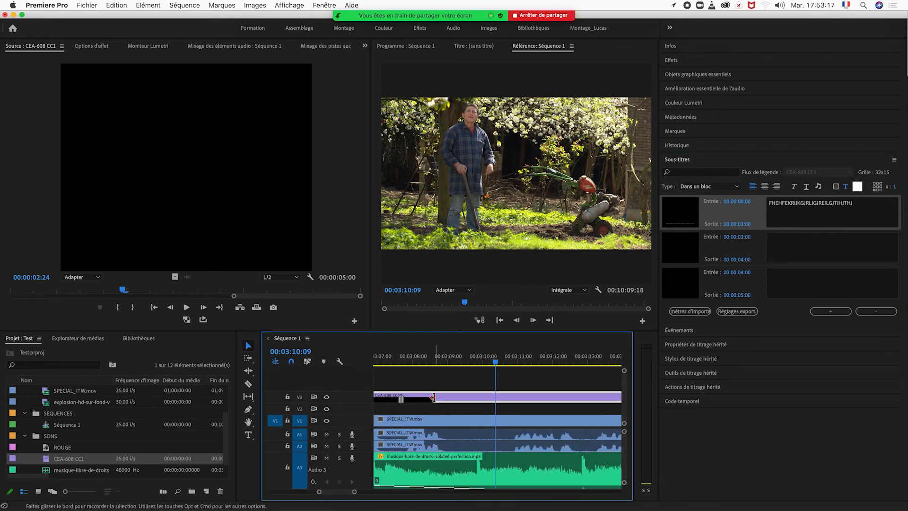
{"action": "left_click_drag", "start_coordinate": [435, 397], "coordinate": [530, 397]}
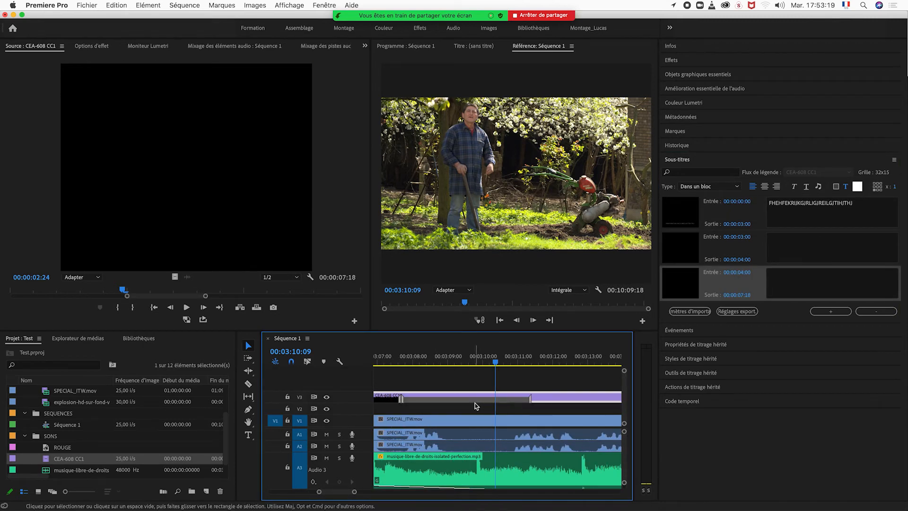
{"action": "left_click_drag", "start_coordinate": [493, 362], "coordinate": [470, 362]}
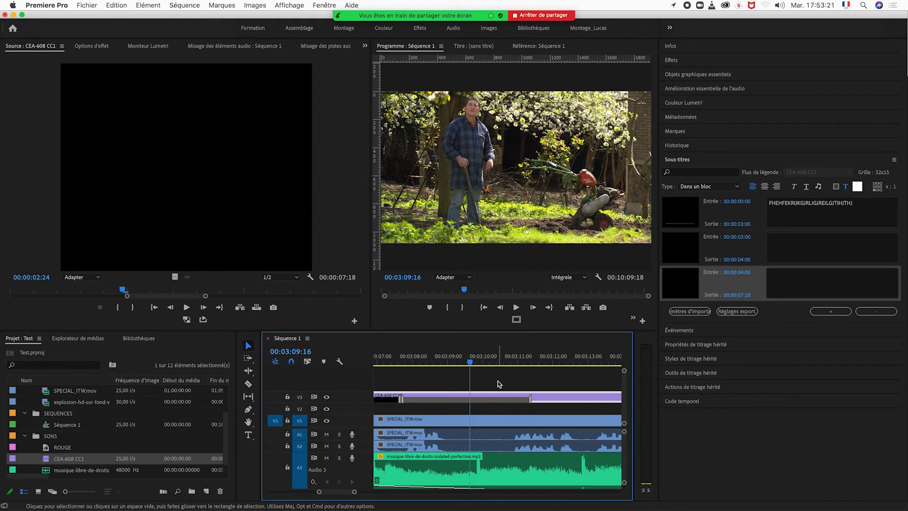
Select the first caption block at 00:03:05:24 and look through its available text colours
{"action": "key", "text": "minus"}
{"action": "left_click_drag", "start_coordinate": [415, 362], "coordinate": [419, 362]}
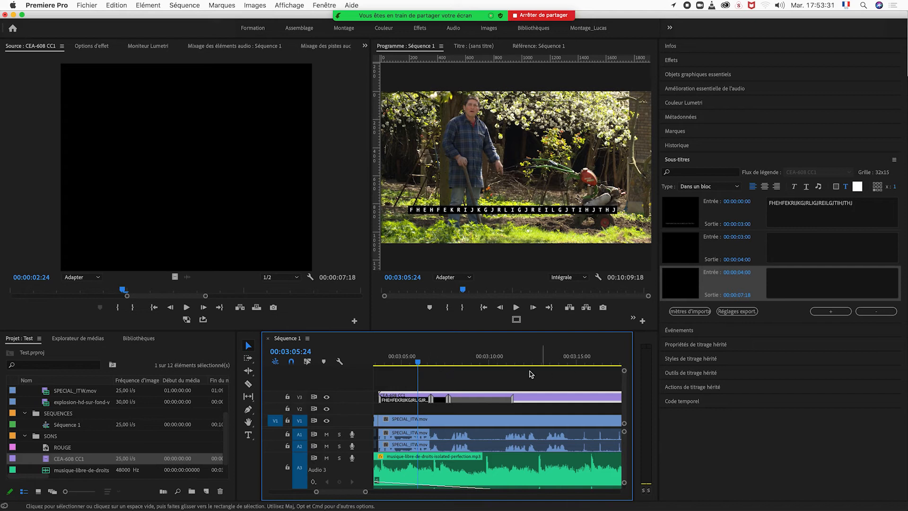
{"action": "left_click", "coordinate": [413, 402]}
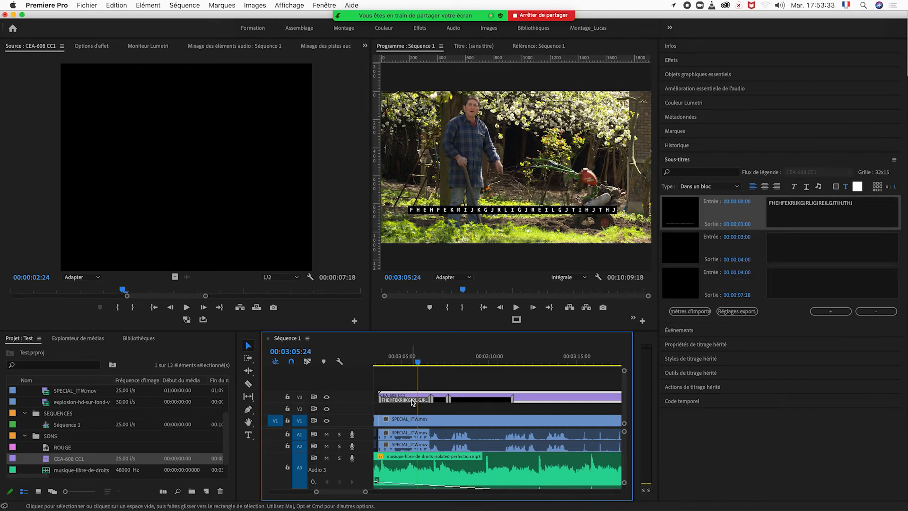
{"action": "left_click", "coordinate": [857, 188]}
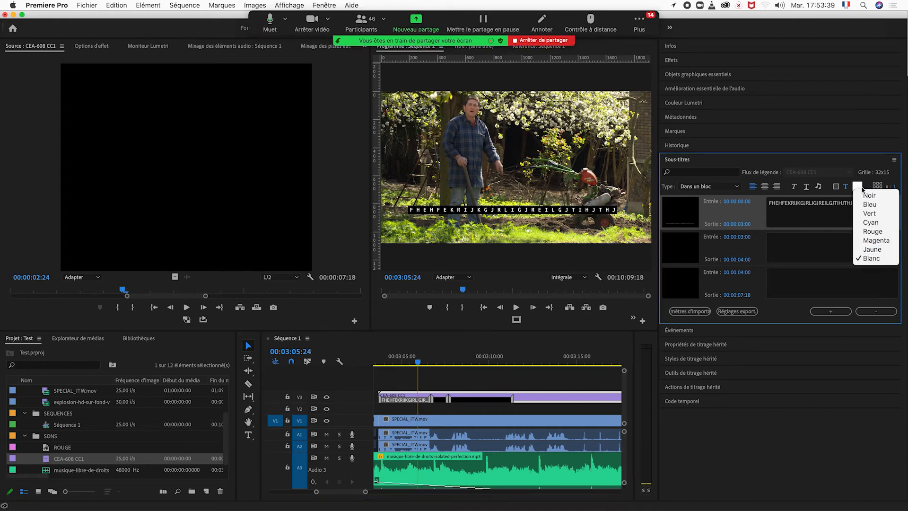
{"action": "left_click", "coordinate": [859, 186]}
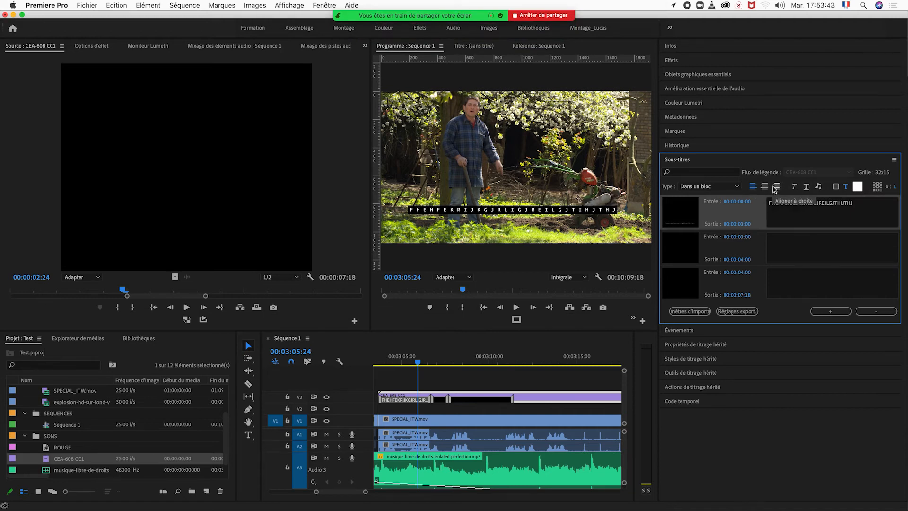
Scrub through the captioned part of the interview between about 00:03:05 and 00:03:10
{"action": "left_click", "coordinate": [496, 362]}
{"action": "left_click_drag", "start_coordinate": [500, 359], "coordinate": [503, 359]}
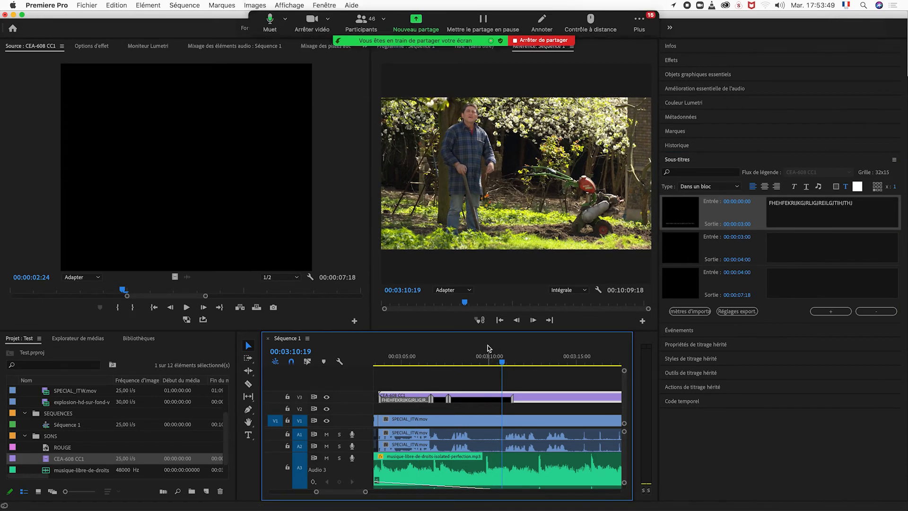
{"action": "left_click_drag", "start_coordinate": [487, 359], "coordinate": [411, 362]}
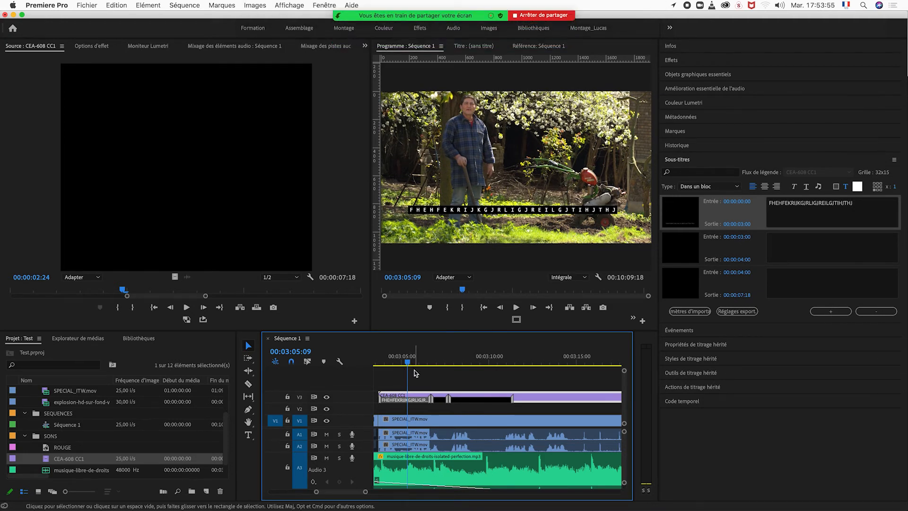
{"action": "left_click_drag", "start_coordinate": [424, 363], "coordinate": [421, 363]}
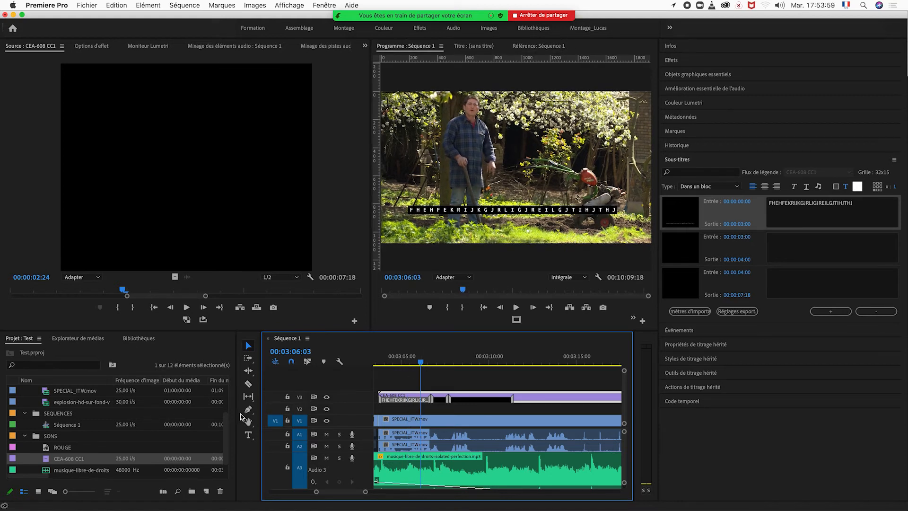
Move the playhead to the SPECIAL_ILLUS/SPECIAL_ITW cut at 00:03:03:17 and search the effects for "TRANSI" to reach the video transitions
{"action": "key", "text": "minus"}
{"action": "mouse_move", "coordinate": [437, 363]}
{"action": "left_mouse_down"}
{"action": "mouse_move", "coordinate": [428, 364]}
{"action": "mouse_move", "coordinate": [439, 363]}
{"action": "left_mouse_up"}
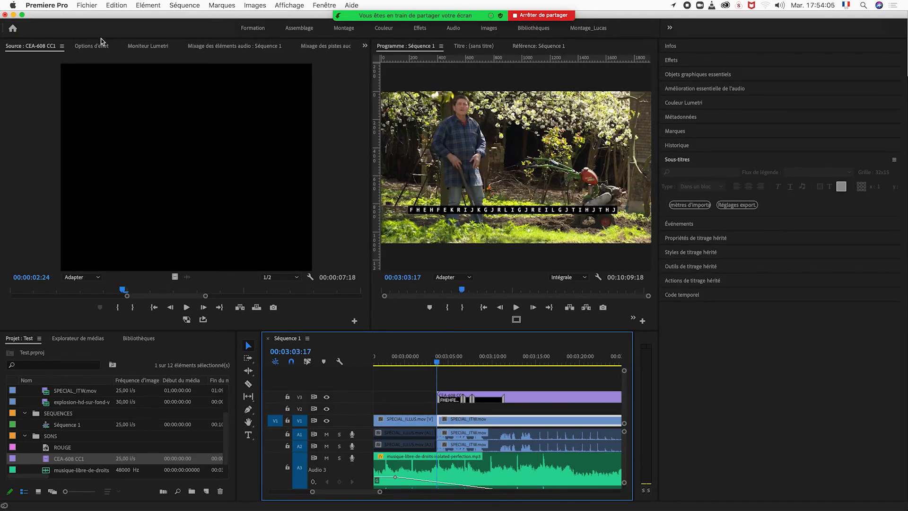
{"action": "left_click", "coordinate": [677, 61]}
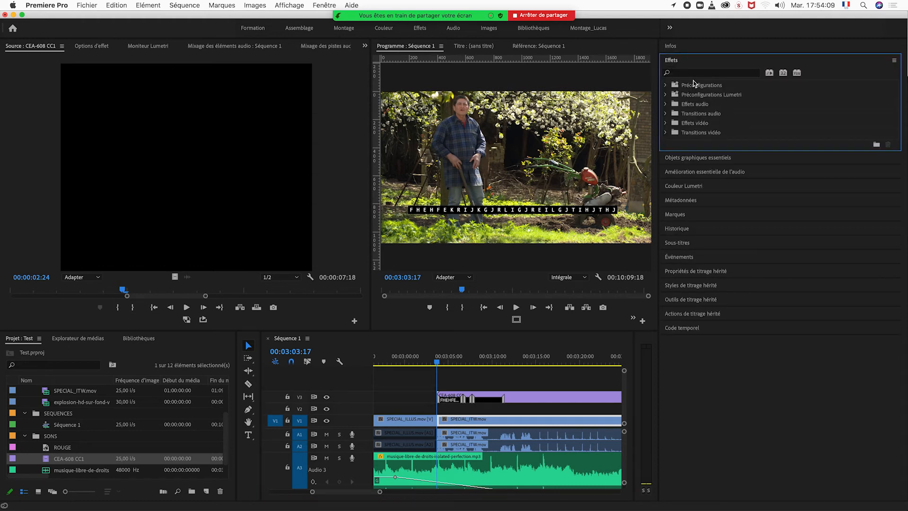
{"action": "left_click", "coordinate": [695, 75]}
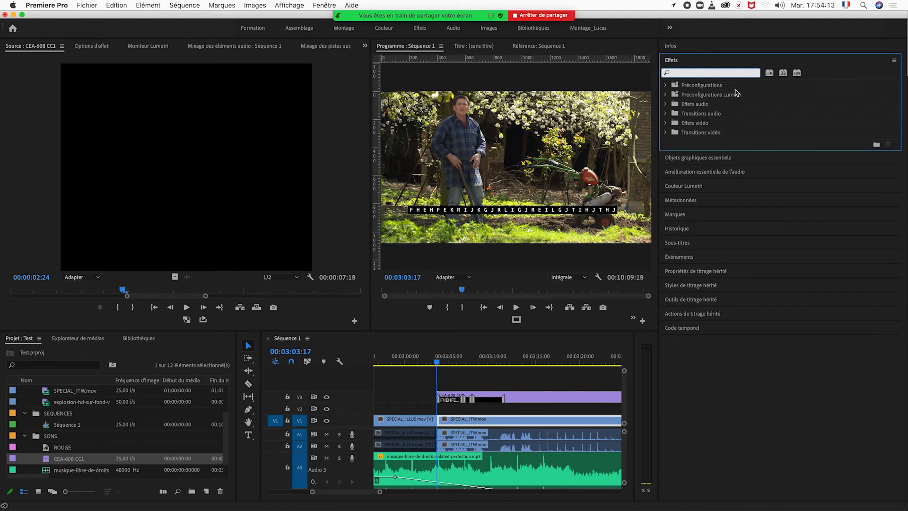
{"action": "type", "text": "TR"}
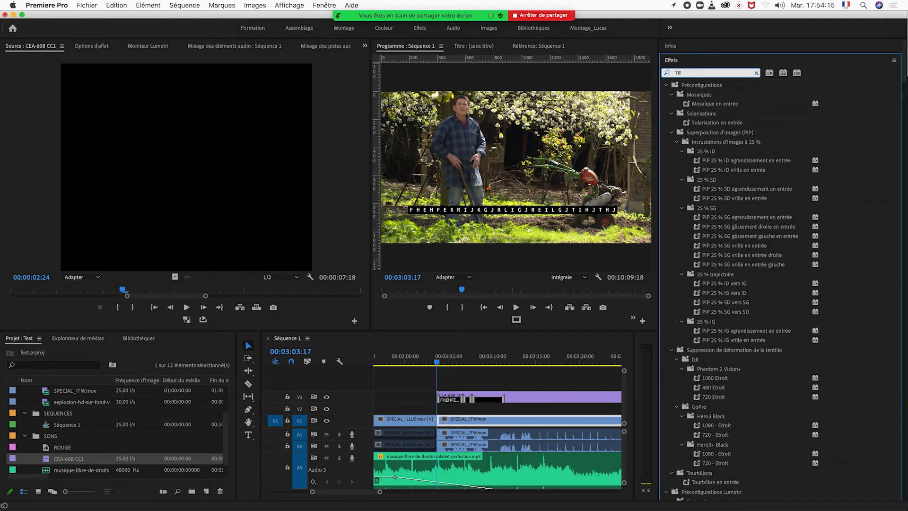
{"action": "type", "text": "ANSI"}
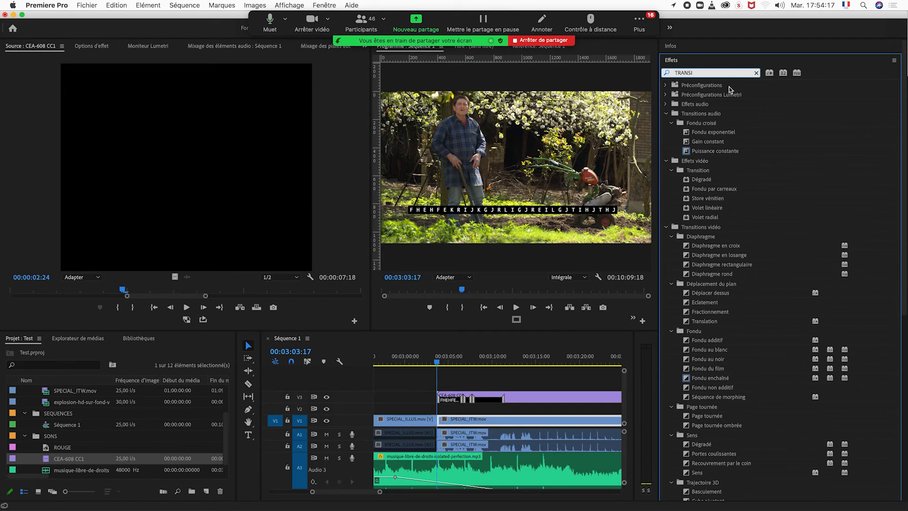
{"action": "left_click", "coordinate": [699, 116]}
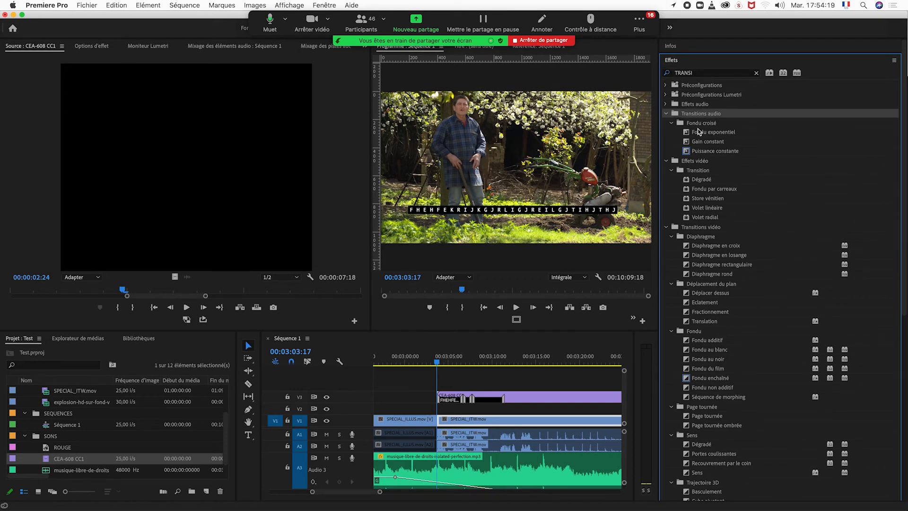
{"action": "left_click", "coordinate": [705, 228]}
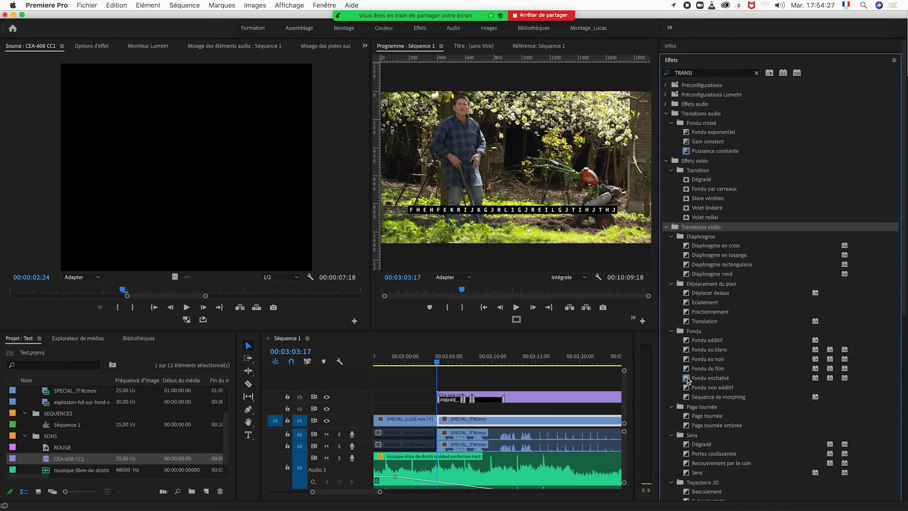
Apply the Fondu enchaîné transition to the cut between SPECIAL_ILLUS.mov and SPECIAL_ITW.mov on V1 and inspect it closely
{"action": "left_click_drag", "start_coordinate": [686, 378], "coordinate": [438, 421]}
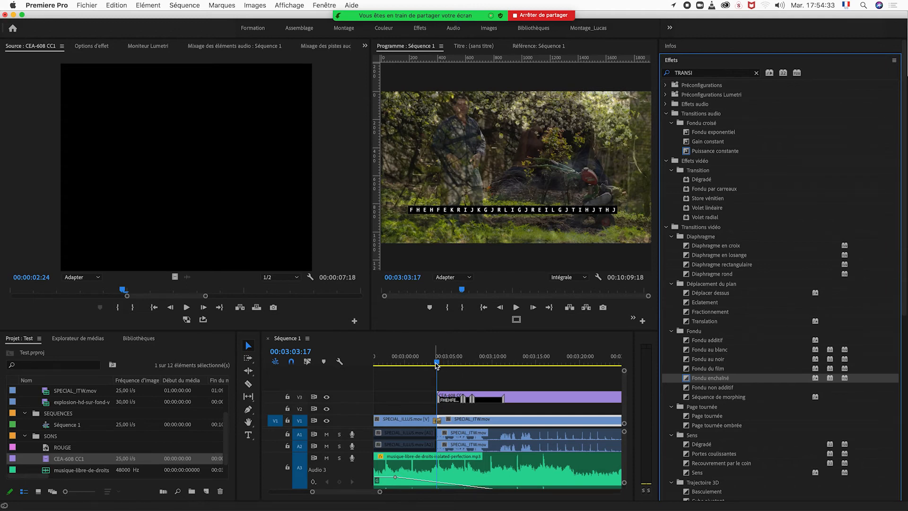
{"action": "left_click", "coordinate": [431, 366]}
{"action": "left_click_drag", "start_coordinate": [433, 366], "coordinate": [440, 365]}
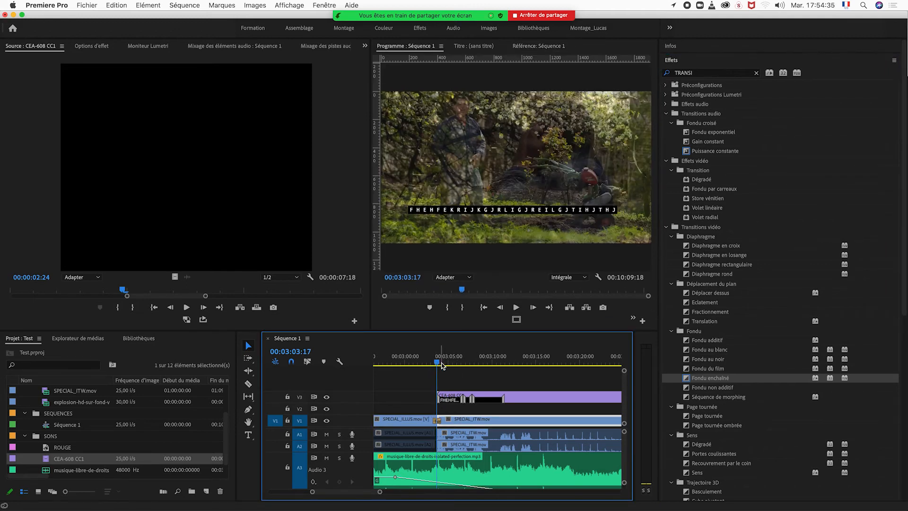
{"action": "key", "text": "="}
{"action": "key", "text": "="}
{"action": "key", "text": "="}
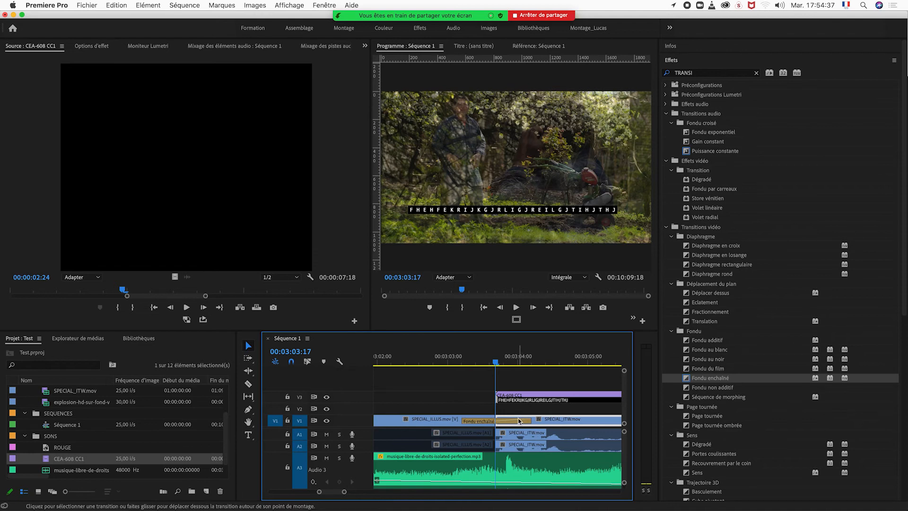
Lengthen the Fondu enchaîné transition between SPECIAL_ILLUS.mov and SPECIAL_ITW.mov to about 3 seconds and scrub to 00:03:03:20 to check the blend
{"action": "left_click", "coordinate": [525, 421]}
{"action": "left_click_drag", "start_coordinate": [529, 421], "coordinate": [604, 419]}
{"action": "left_click", "coordinate": [450, 365]}
{"action": "left_click_drag", "start_coordinate": [450, 365], "coordinate": [505, 374]}
{"action": "key", "text": "minus"}
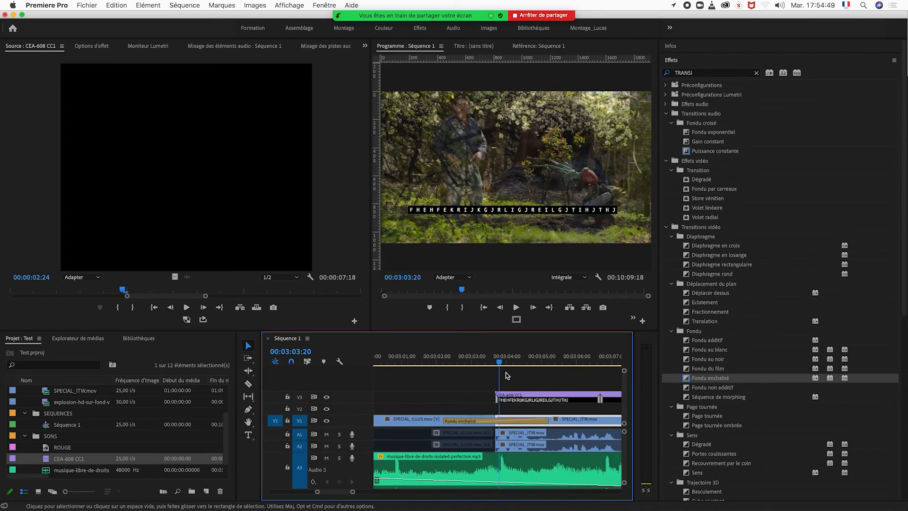
{"action": "key", "text": "minus"}
{"action": "key", "text": "minus"}
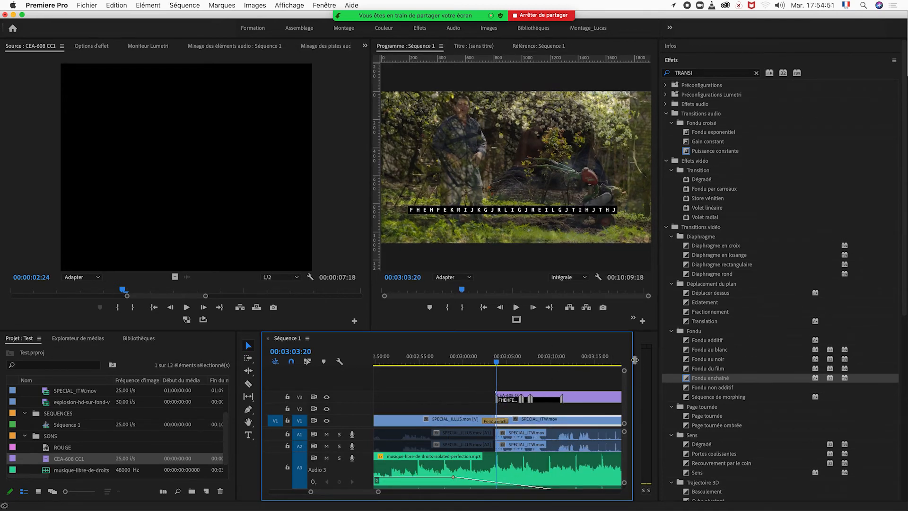
Widen the program monitor and move the playhead past the transition to 00:03:52:14, with the whole sequence in view
{"action": "left_click_drag", "start_coordinate": [661, 354], "coordinate": [805, 347]}
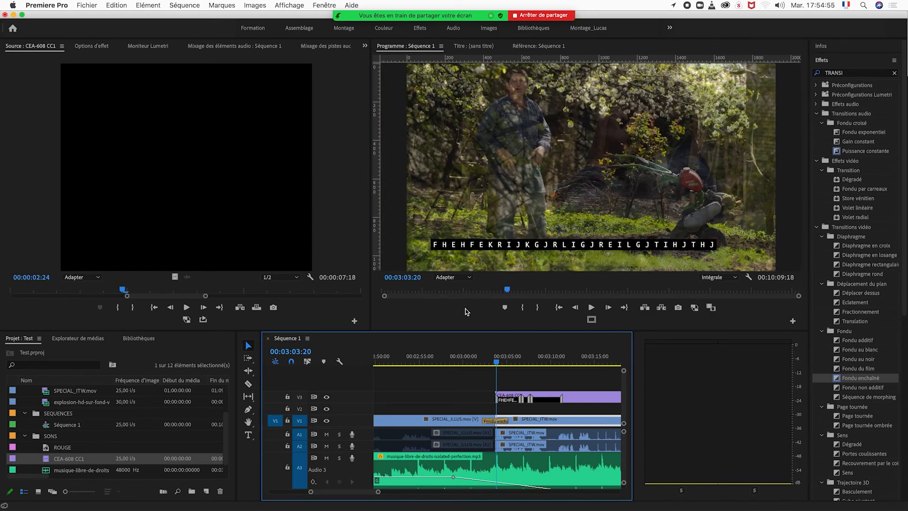
{"action": "left_click_drag", "start_coordinate": [496, 362], "coordinate": [528, 365]}
{"action": "left_click", "coordinate": [488, 362]}
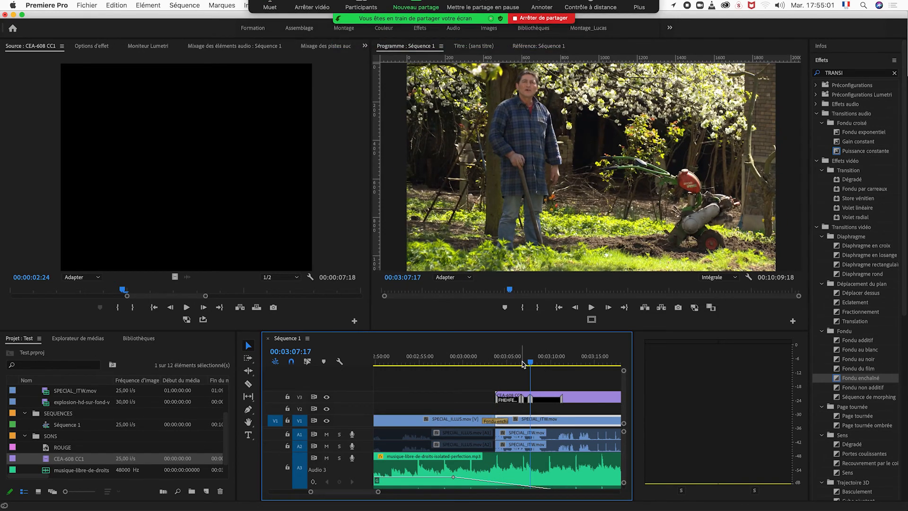
{"action": "key", "text": "minus"}
{"action": "key", "text": "minus"}
{"action": "key", "text": "minus"}
{"action": "key", "text": "minus"}
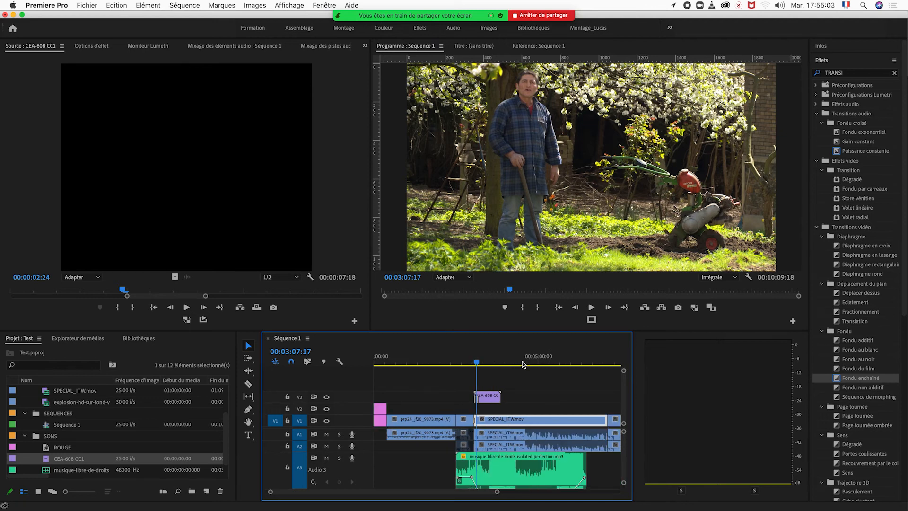
{"action": "left_click_drag", "start_coordinate": [406, 365], "coordinate": [442, 362]}
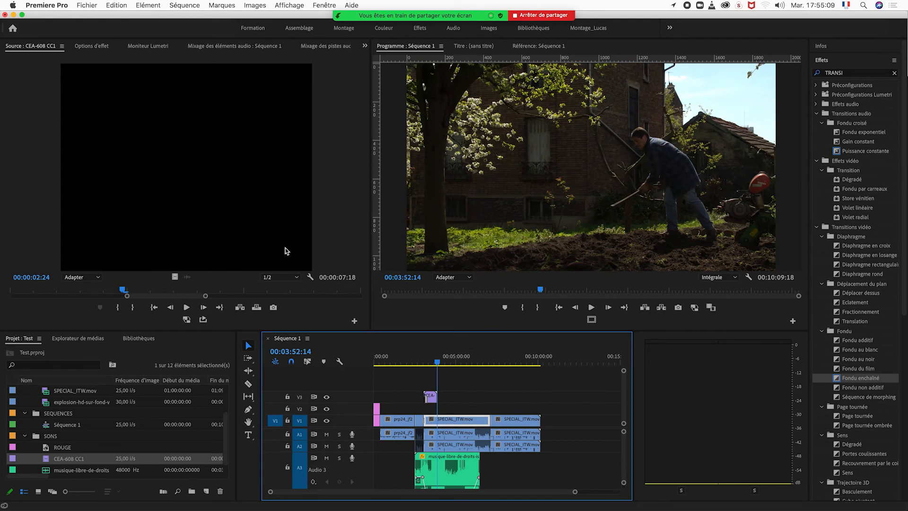
Open the media export settings for Séquence 1 with the H.264 format and the Correspondance à la source – Débit élevé preset
{"action": "left_click", "coordinate": [87, 6]}
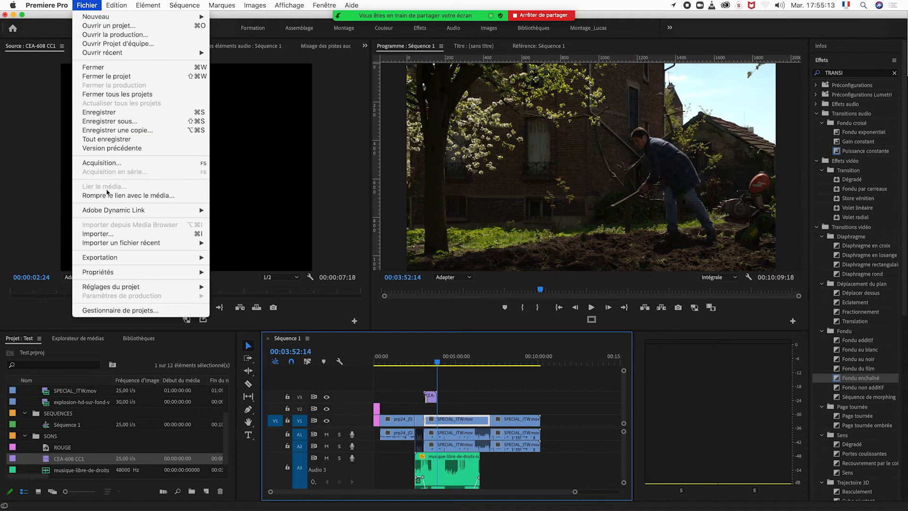
{"action": "mouse_move", "coordinate": [122, 261]}
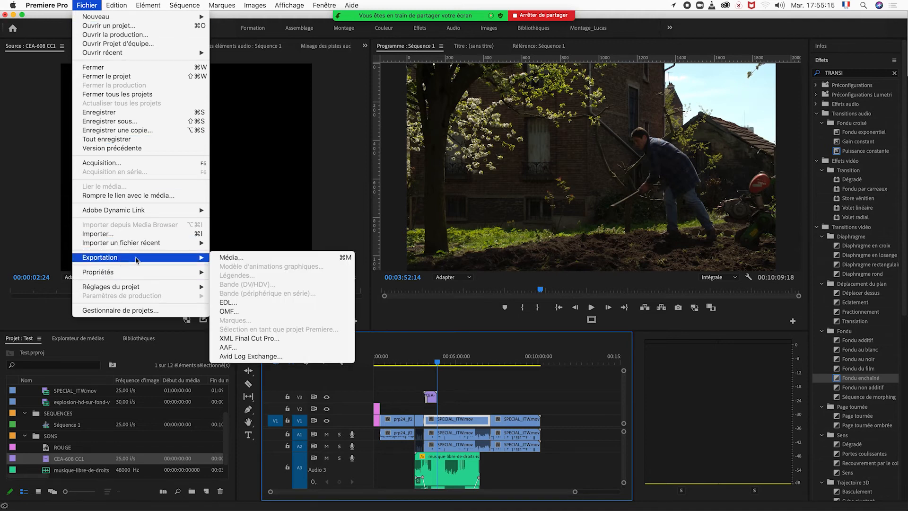
{"action": "left_click", "coordinate": [232, 258]}
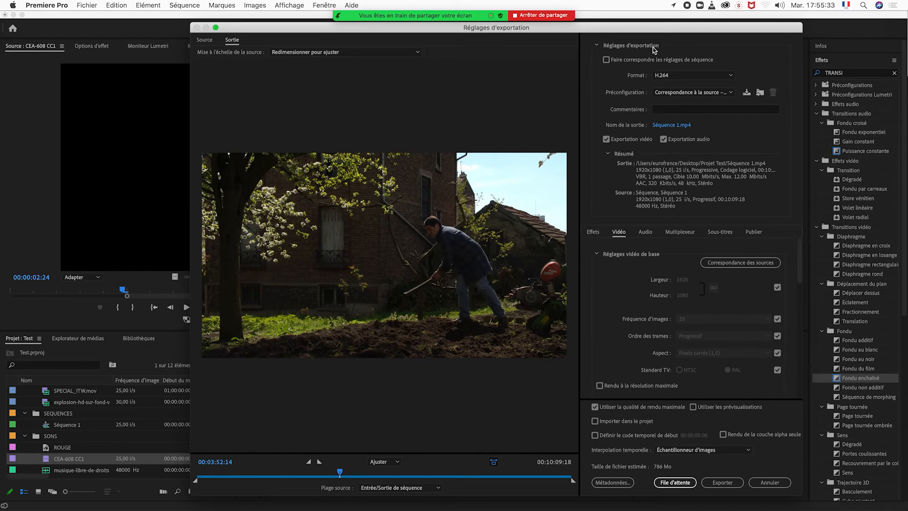
{"action": "left_click", "coordinate": [732, 76]}
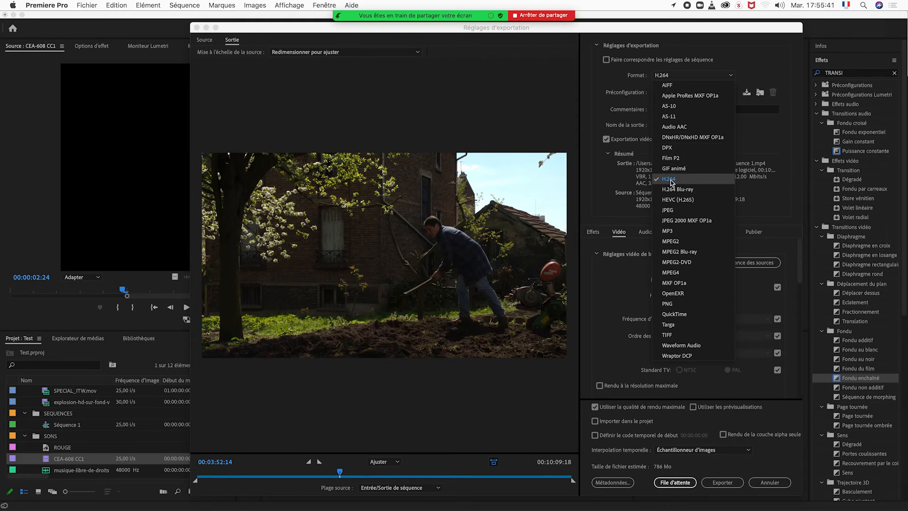
{"action": "left_click", "coordinate": [672, 180]}
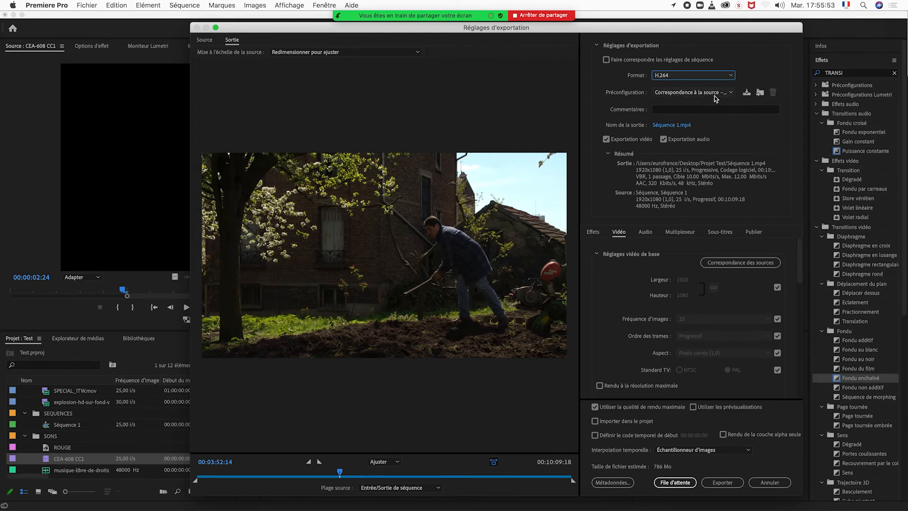
{"action": "left_click", "coordinate": [729, 96]}
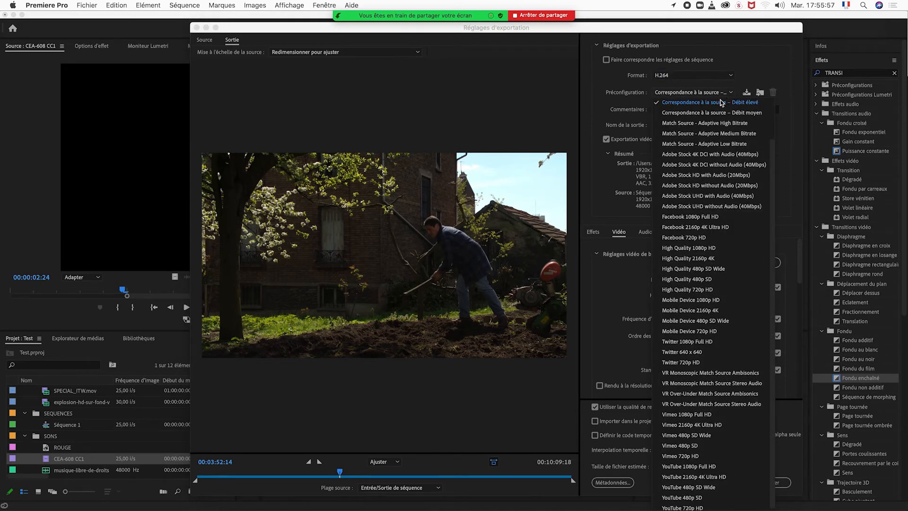
{"action": "left_click", "coordinate": [692, 106]}
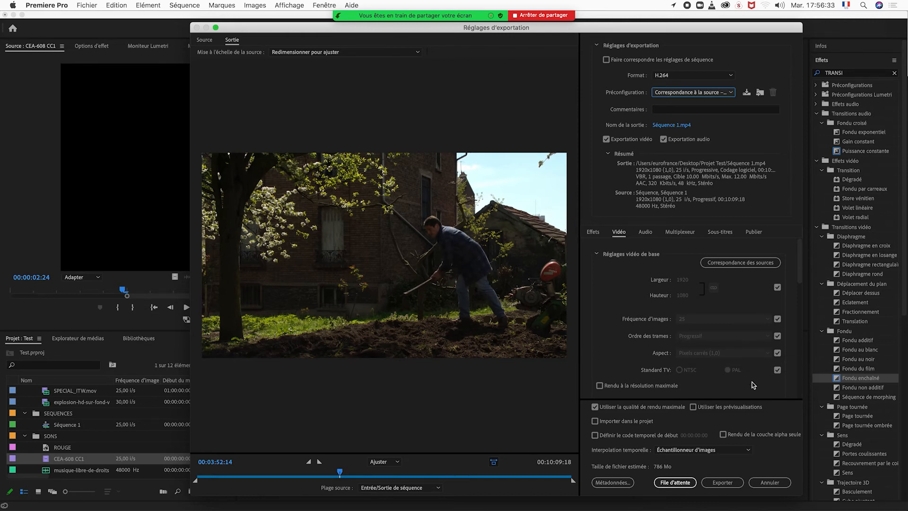
Examine the video export settings, from the encoding parameters to the bitrate and advanced options
{"action": "scroll", "coordinate": [696, 374], "scroll_direction": "down", "scroll_amount": 1}
{"action": "scroll", "coordinate": [697, 375], "scroll_direction": "down", "scroll_amount": 5}
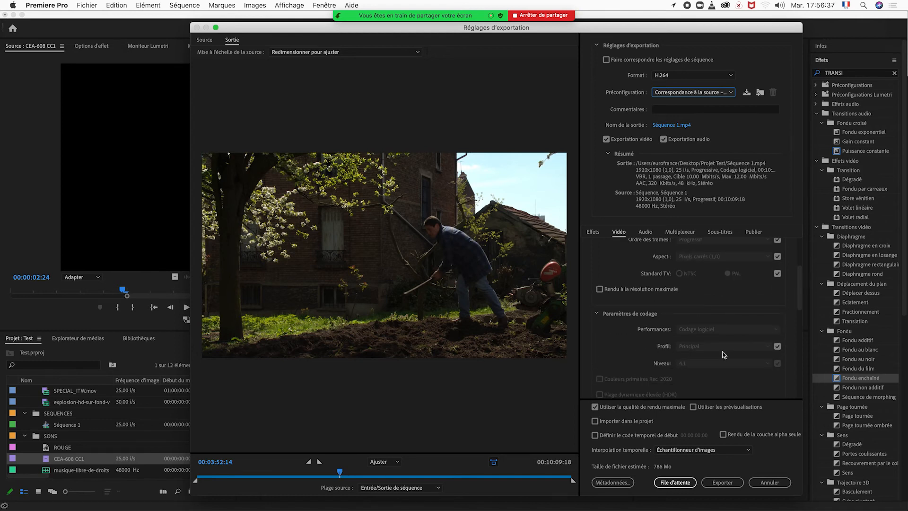
{"action": "scroll", "coordinate": [630, 350], "scroll_direction": "down", "scroll_amount": 2}
{"action": "scroll", "coordinate": [631, 350], "scroll_direction": "down", "scroll_amount": 7}
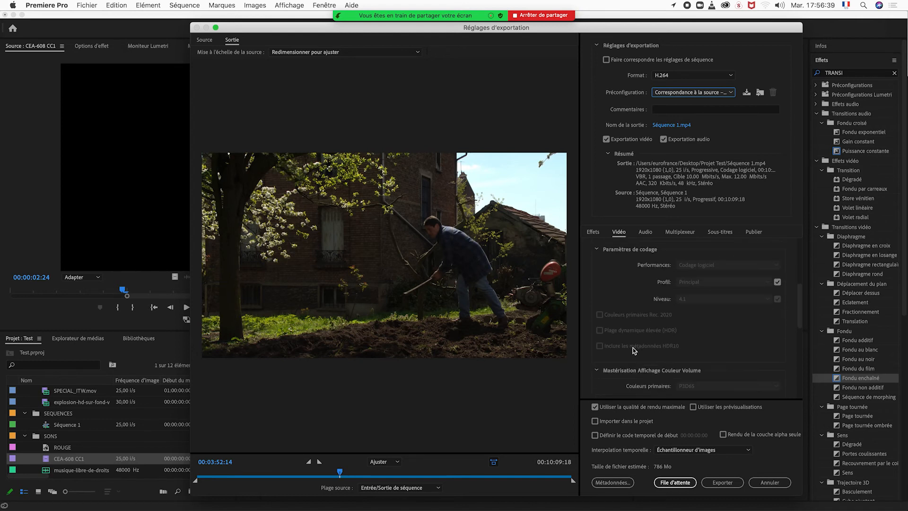
{"action": "scroll", "coordinate": [633, 348], "scroll_direction": "down", "scroll_amount": 6}
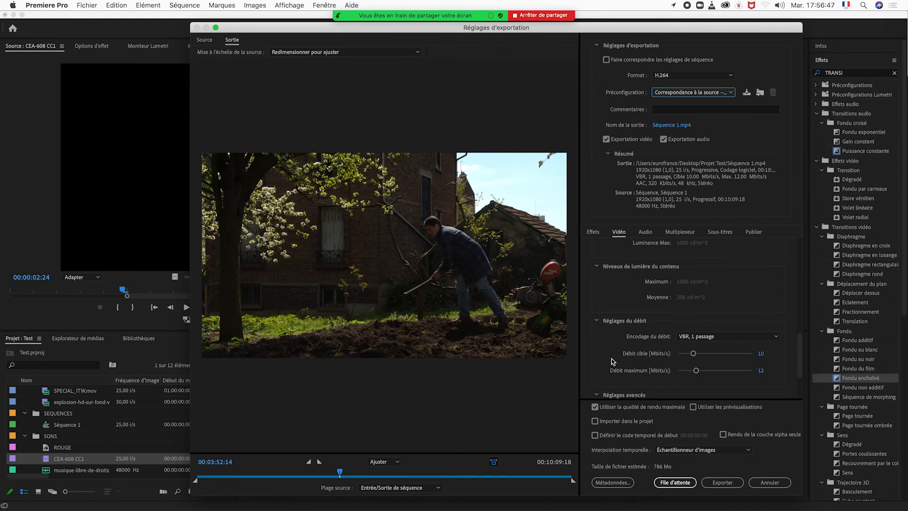
{"action": "scroll", "coordinate": [623, 355], "scroll_direction": "down", "scroll_amount": 2}
{"action": "scroll", "coordinate": [623, 354], "scroll_direction": "down", "scroll_amount": 2}
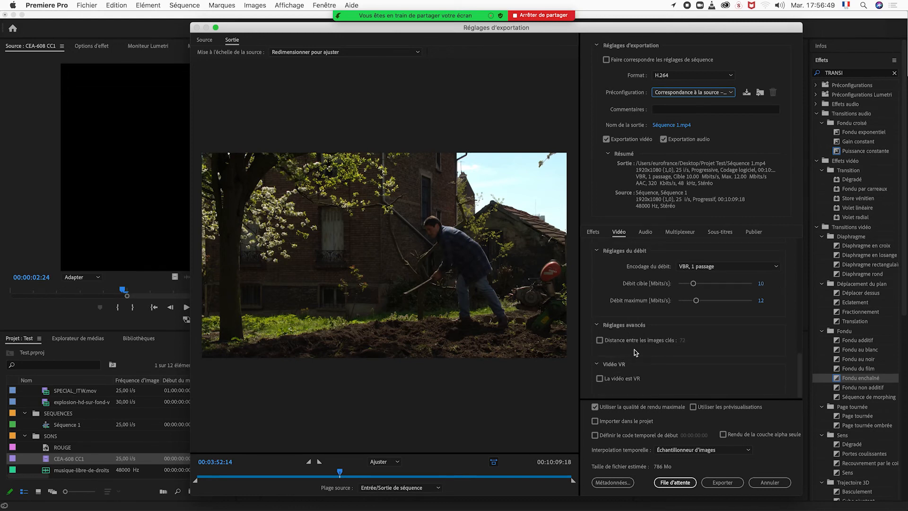
Examine the export effects, such as Look Lumetri / LUT and image overlay, and the audio format and codec settings
{"action": "left_click", "coordinate": [593, 234]}
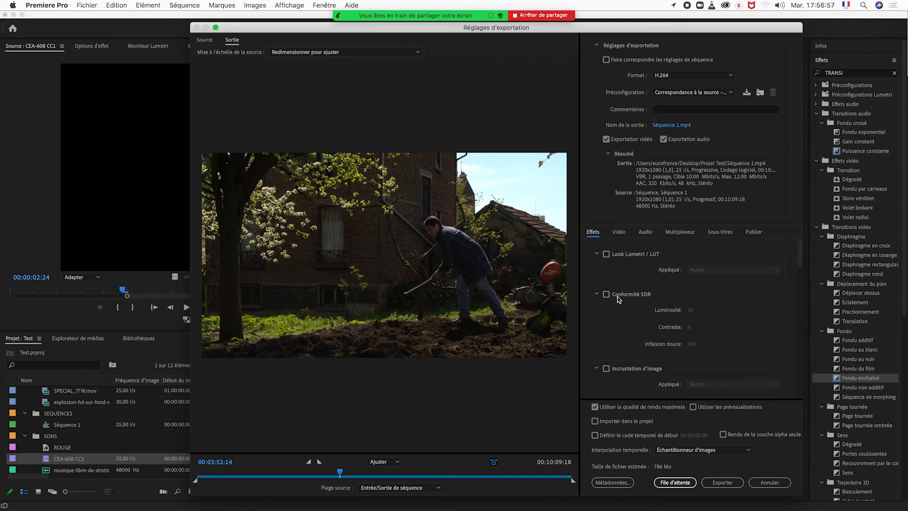
{"action": "scroll", "coordinate": [637, 337], "scroll_direction": "down", "scroll_amount": 5}
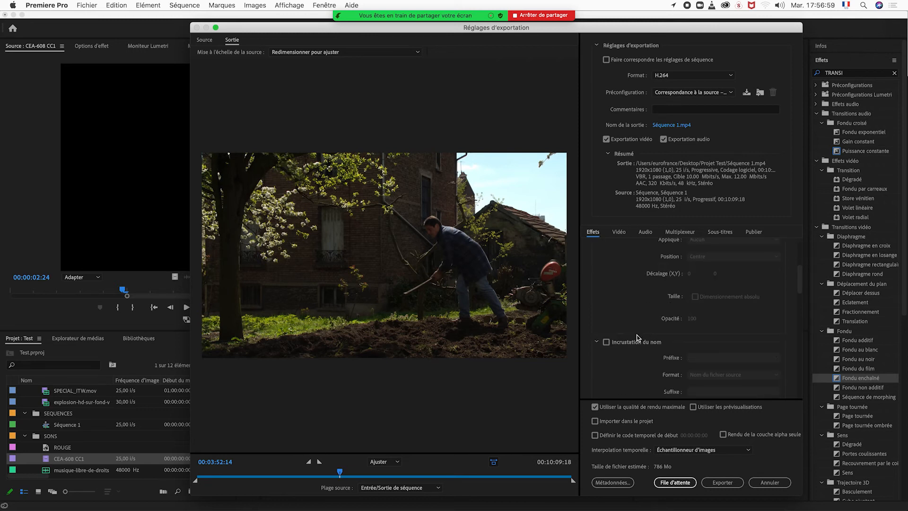
{"action": "scroll", "coordinate": [634, 321], "scroll_direction": "up", "scroll_amount": 4}
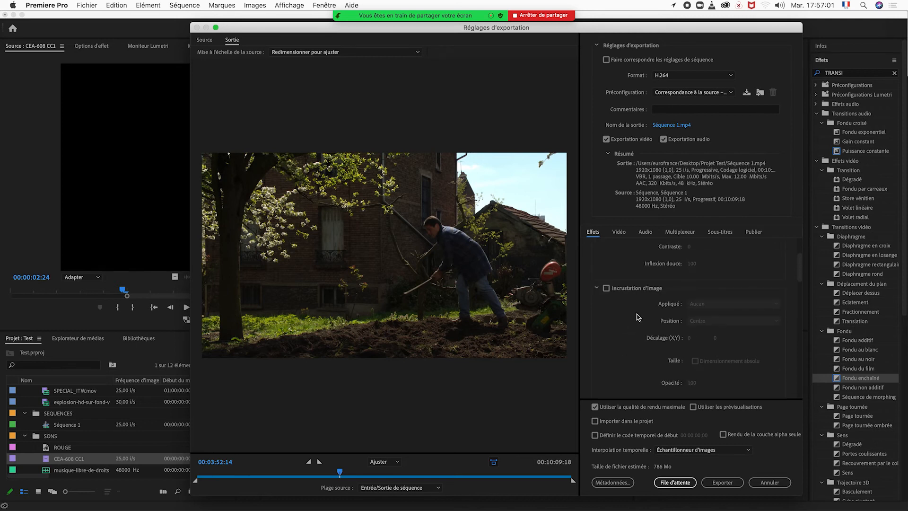
{"action": "scroll", "coordinate": [614, 289], "scroll_direction": "up", "scroll_amount": 1}
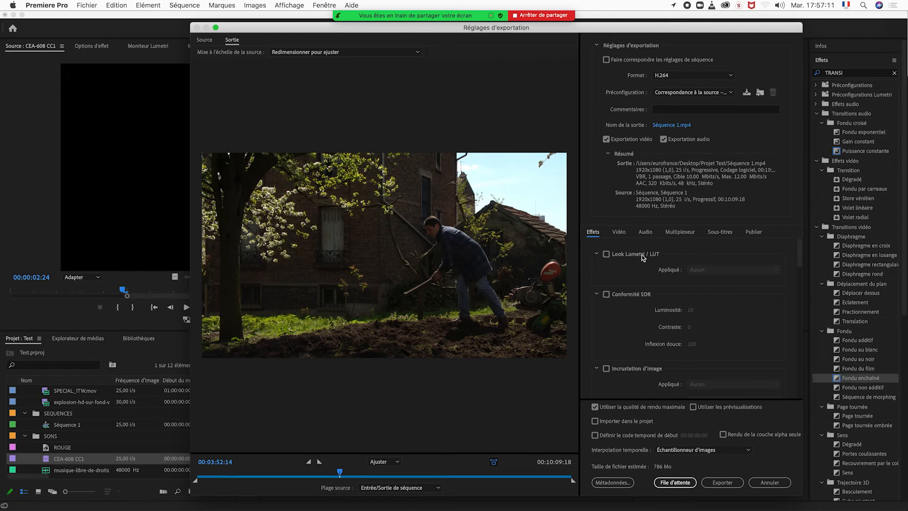
{"action": "left_click", "coordinate": [645, 234]}
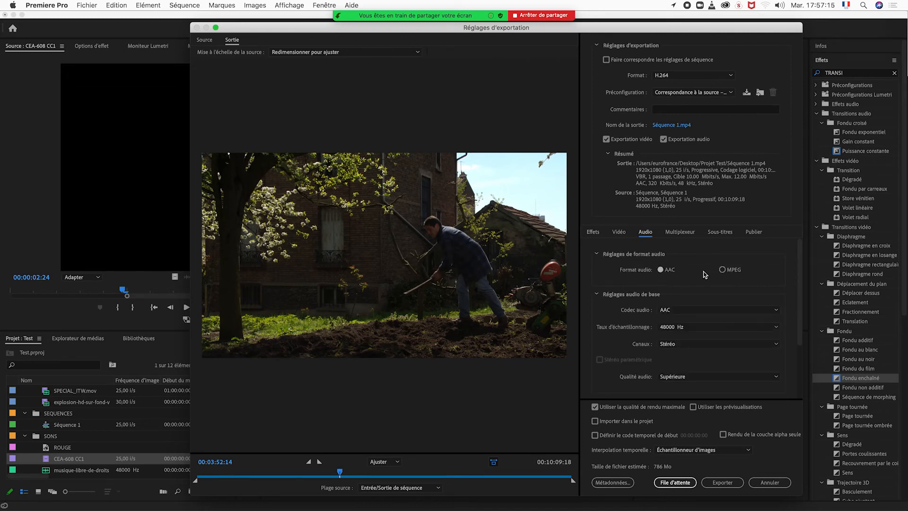
{"action": "scroll", "coordinate": [629, 314], "scroll_direction": "down", "scroll_amount": 3}
{"action": "scroll", "coordinate": [629, 315], "scroll_direction": "down", "scroll_amount": 2}
{"action": "scroll", "coordinate": [630, 315], "scroll_direction": "up", "scroll_amount": 3}
Examine the multiplexer settings and the subtitle export options, keeping subtitles on Aucun
{"action": "left_click", "coordinate": [683, 234]}
{"action": "left_click", "coordinate": [729, 234]}
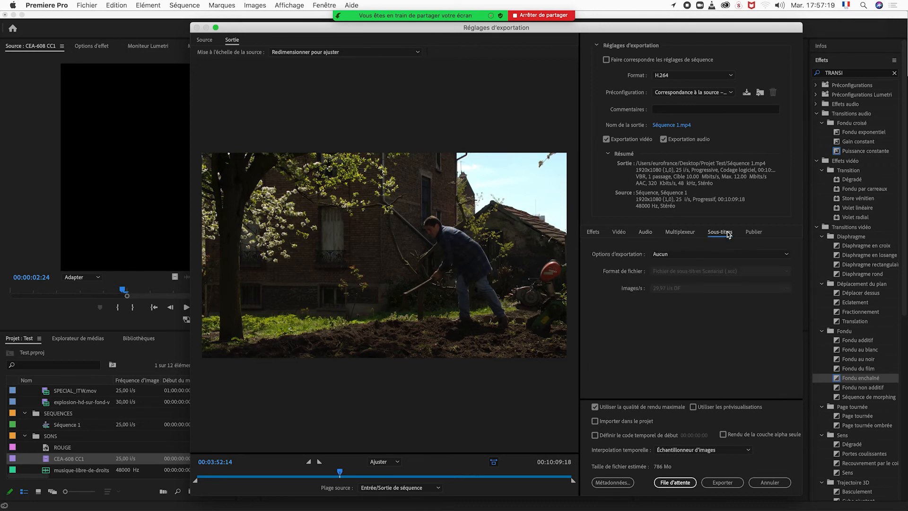
{"action": "left_click", "coordinate": [753, 254]}
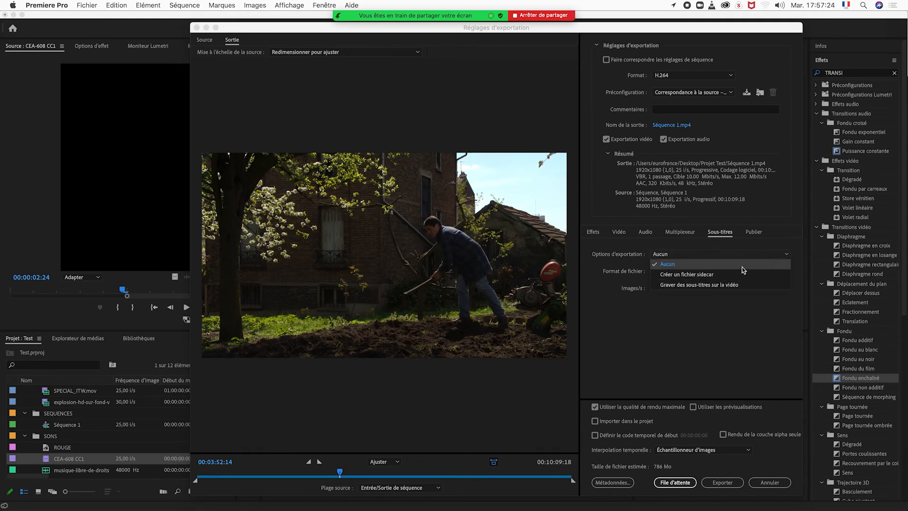
{"action": "left_click", "coordinate": [787, 257]}
{"action": "left_click", "coordinate": [785, 257]}
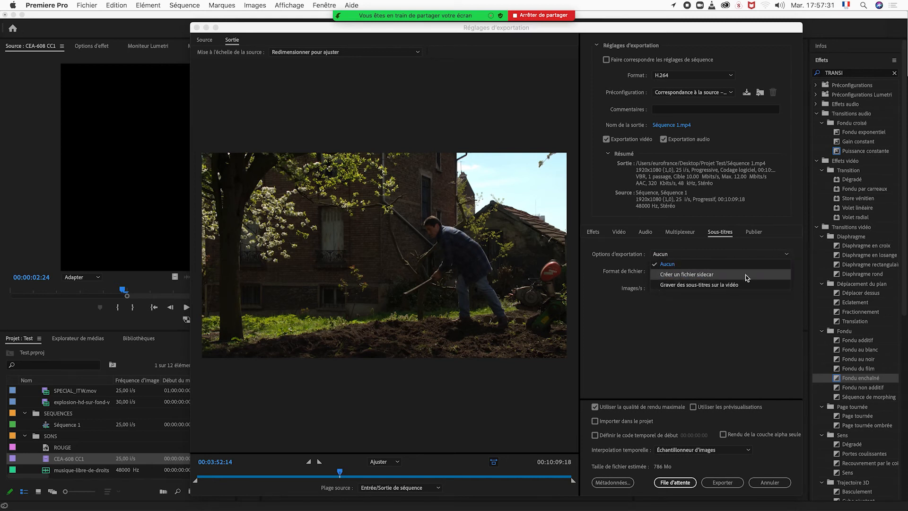
{"action": "left_click", "coordinate": [786, 258]}
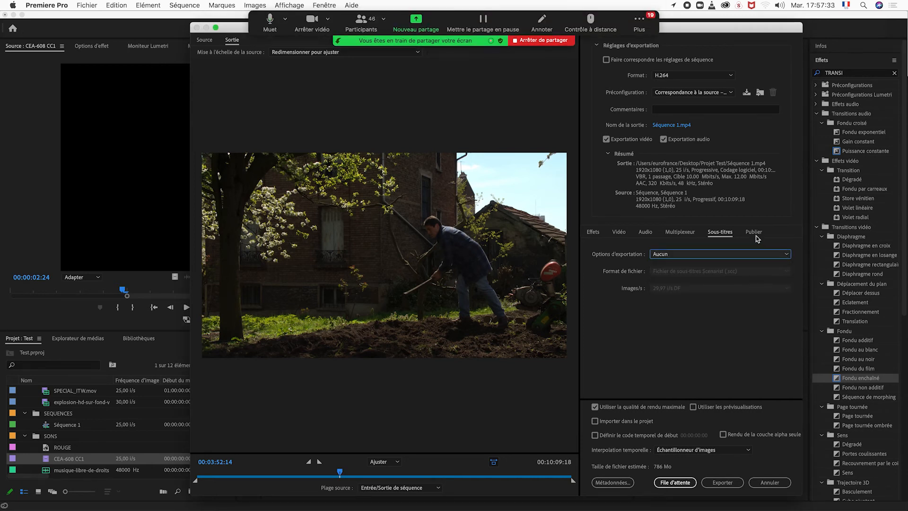
Return to the export effects and scrub the export preview from the sequence start to 00:02:45:22
{"action": "left_click", "coordinate": [592, 232]}
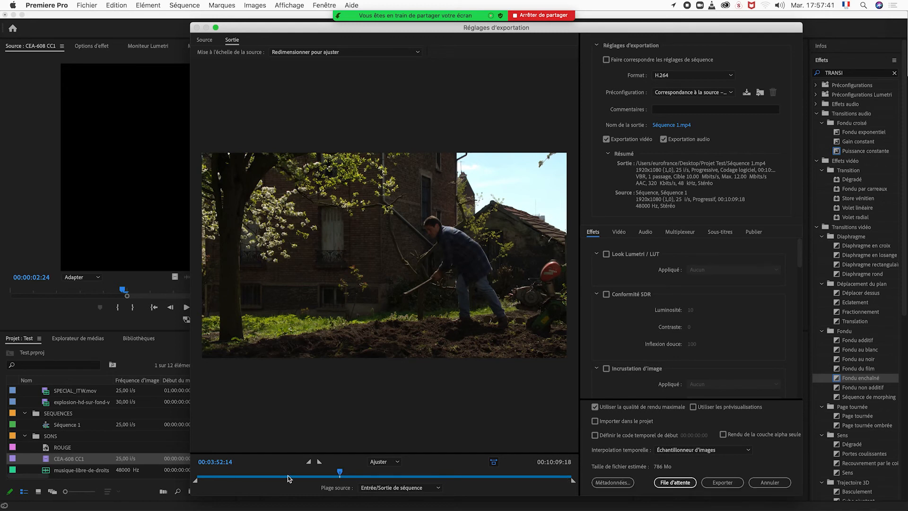
{"action": "left_click_drag", "start_coordinate": [339, 473], "coordinate": [192, 474]}
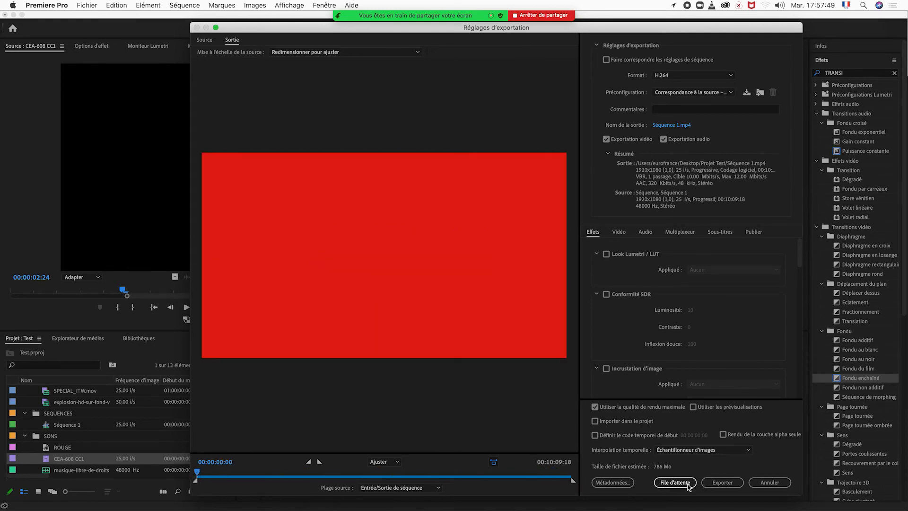
{"action": "left_click_drag", "start_coordinate": [196, 473], "coordinate": [298, 475]}
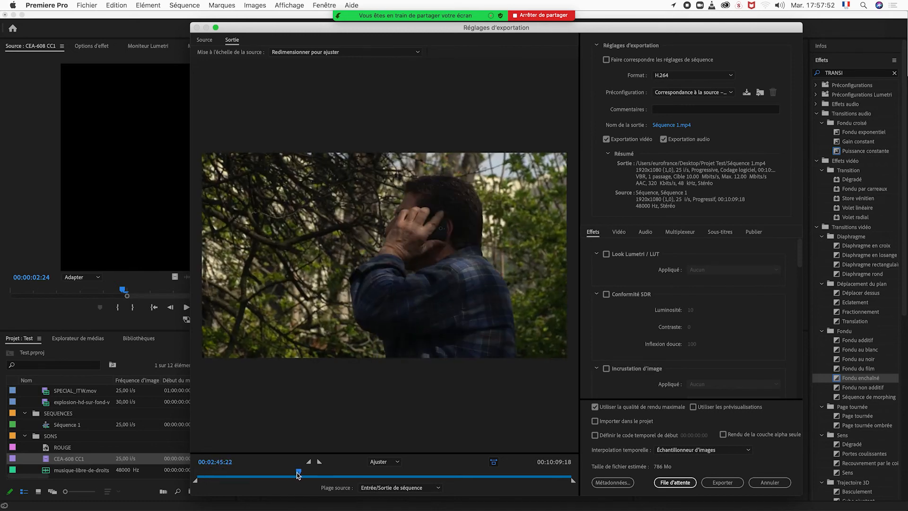
{"action": "left_click", "coordinate": [676, 483]}
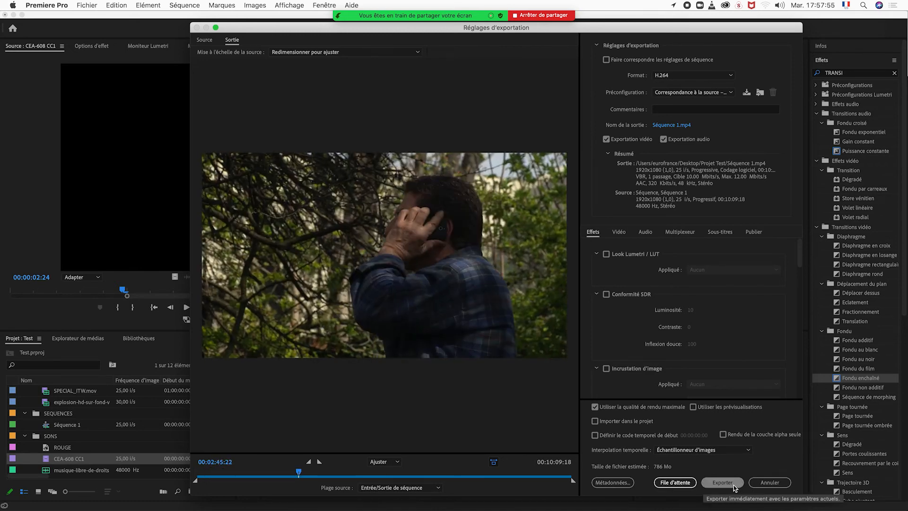
{"action": "left_click", "coordinate": [729, 486]}
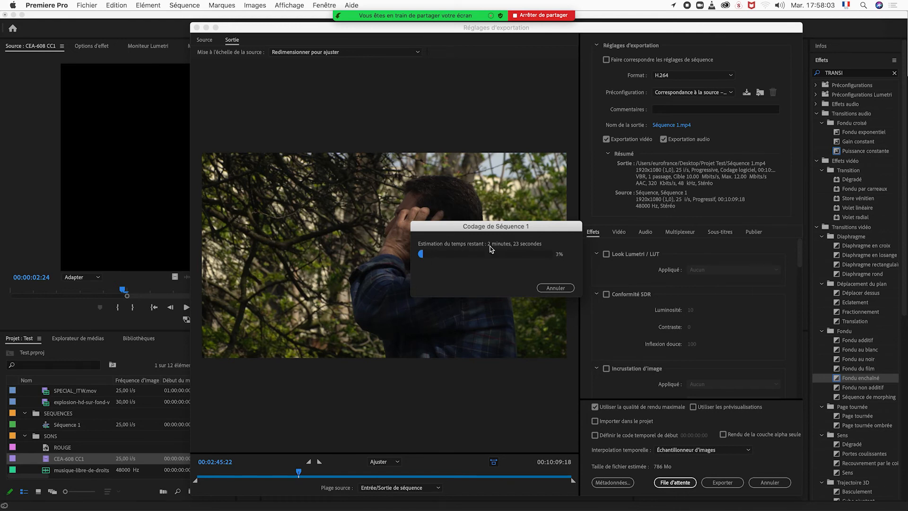
{"action": "left_click", "coordinate": [556, 288]}
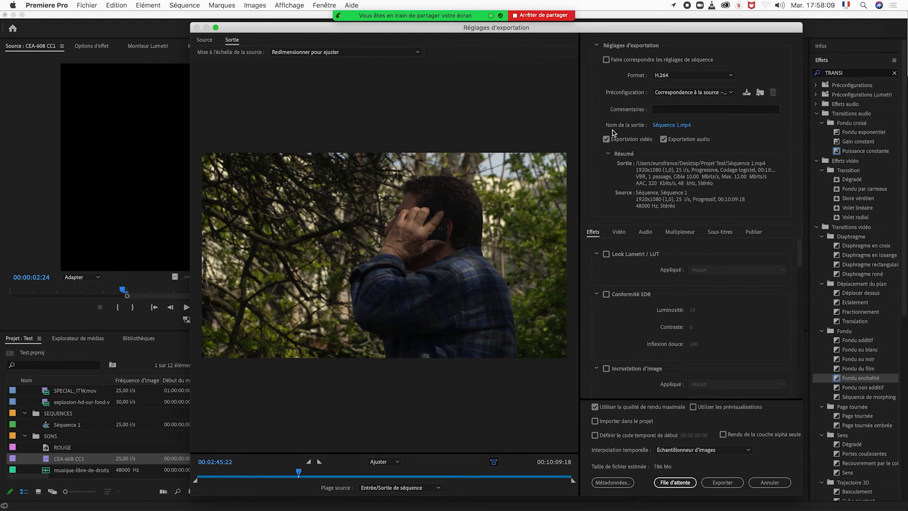
Set the export destination to the Exports folder inside Projet Test, keeping the file name Séquence 1
{"action": "left_click", "coordinate": [669, 126]}
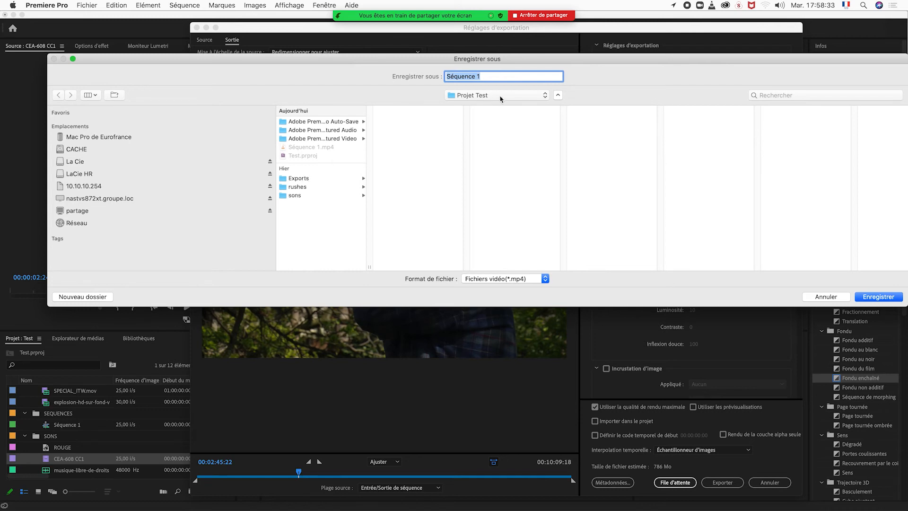
{"action": "left_click", "coordinate": [304, 180]}
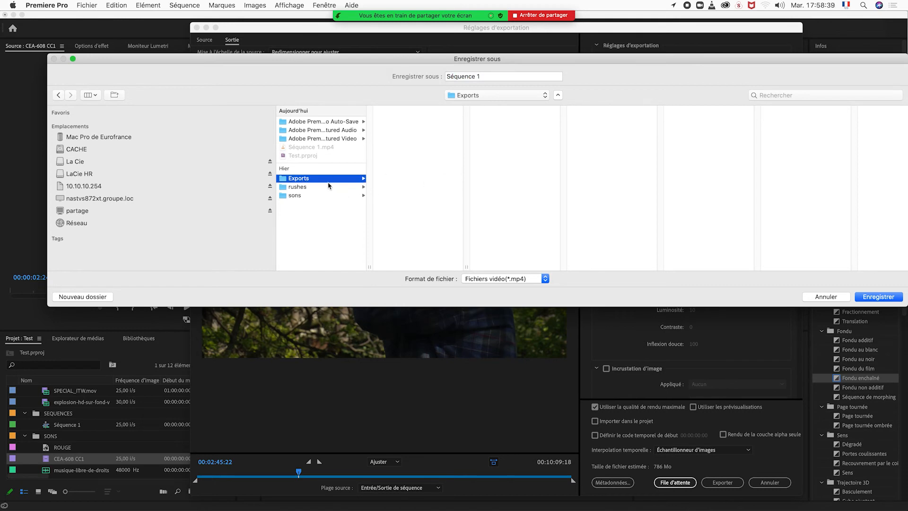
{"action": "left_click", "coordinate": [880, 302]}
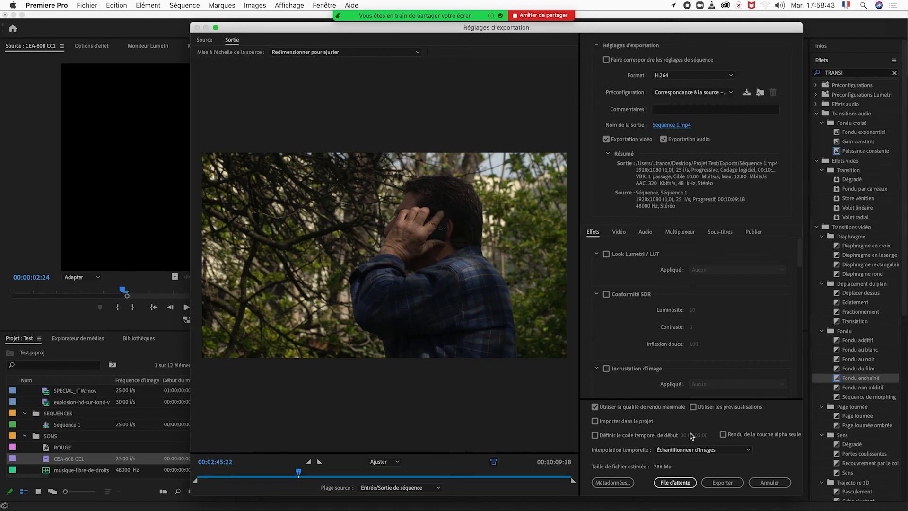
Export Séquence 1 with the current settings, open the Exports folder inside Projet Test in Finder, and move its window aside
{"action": "left_click", "coordinate": [729, 487]}
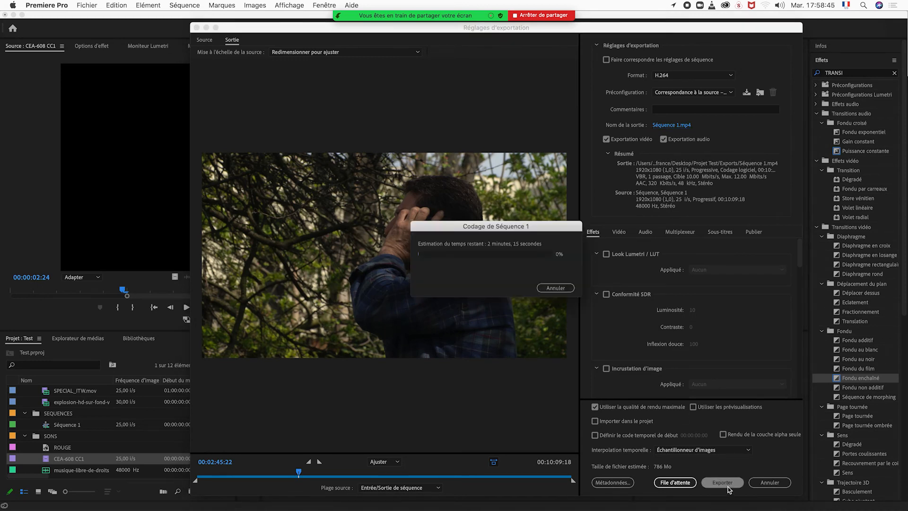
{"action": "left_click", "coordinate": [62, 496]}
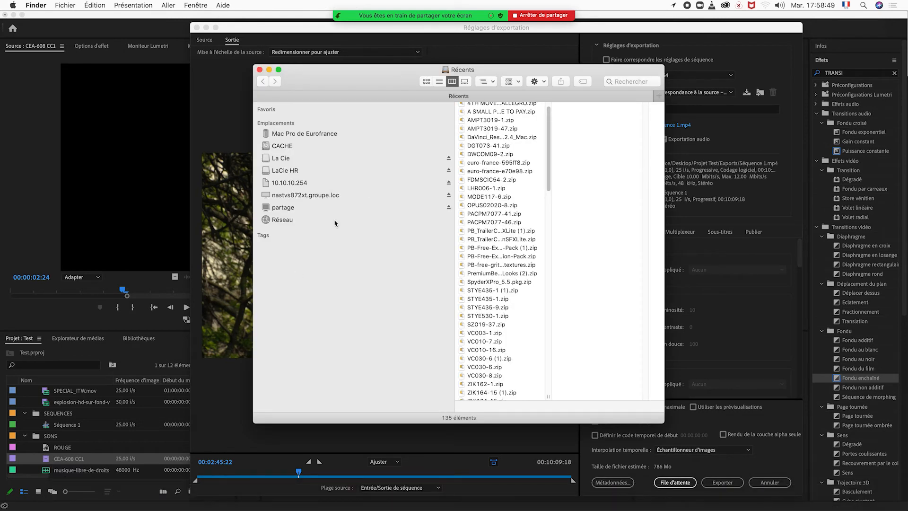
{"action": "left_click", "coordinate": [301, 136]}
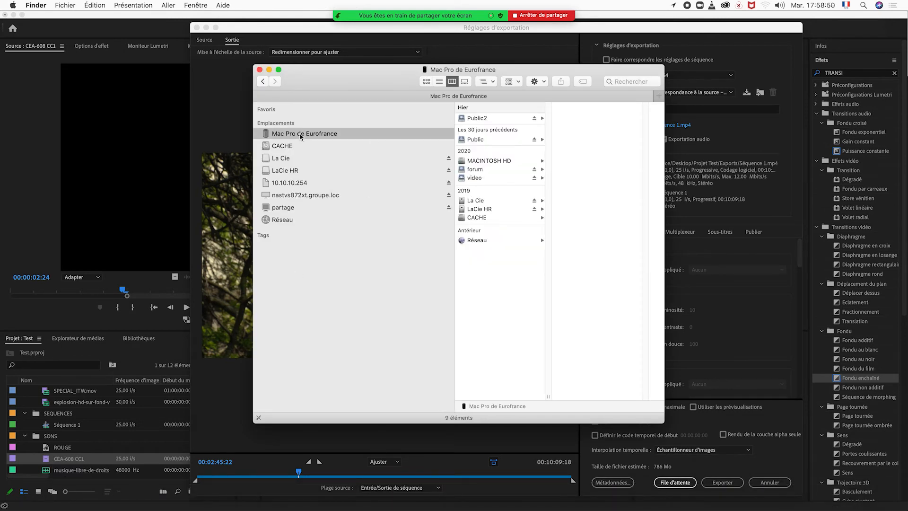
{"action": "left_click", "coordinate": [489, 162]}
{"action": "left_click", "coordinate": [584, 170]}
{"action": "left_click", "coordinate": [593, 120]}
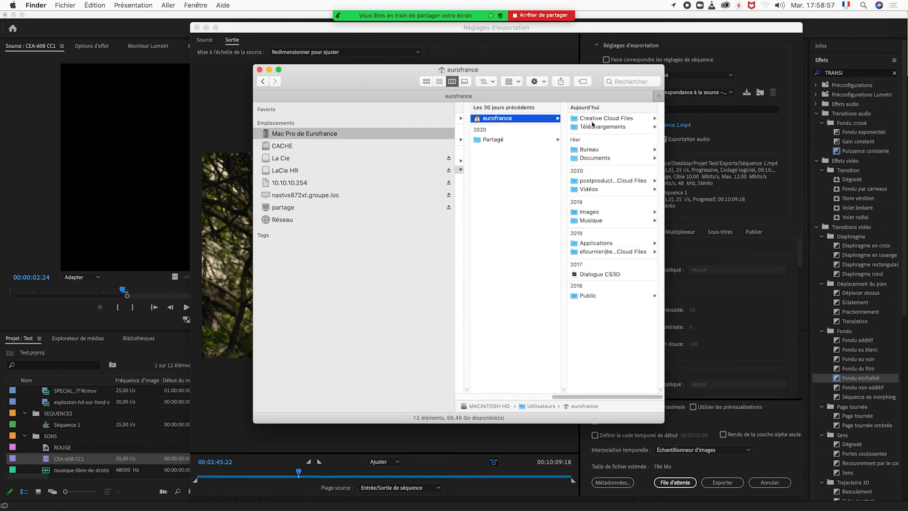
{"action": "left_click", "coordinate": [592, 151]}
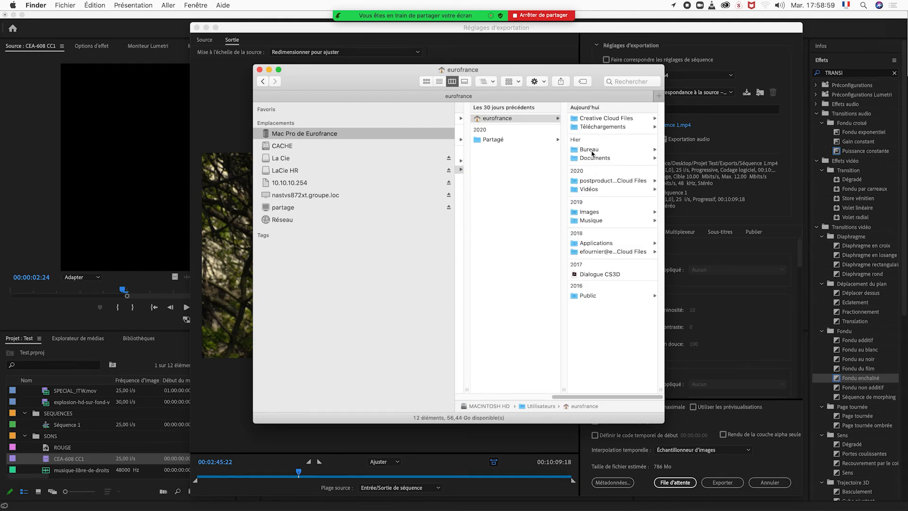
{"action": "left_click", "coordinate": [592, 121]}
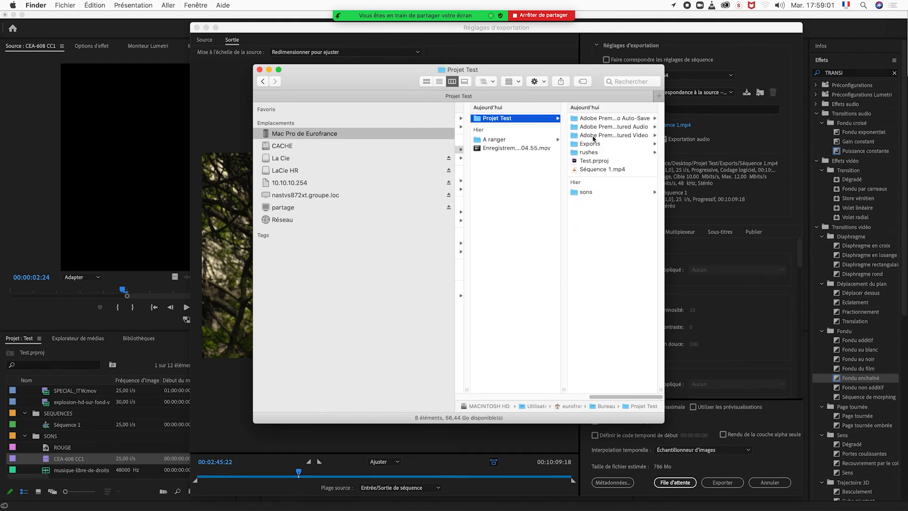
{"action": "left_click", "coordinate": [591, 144]}
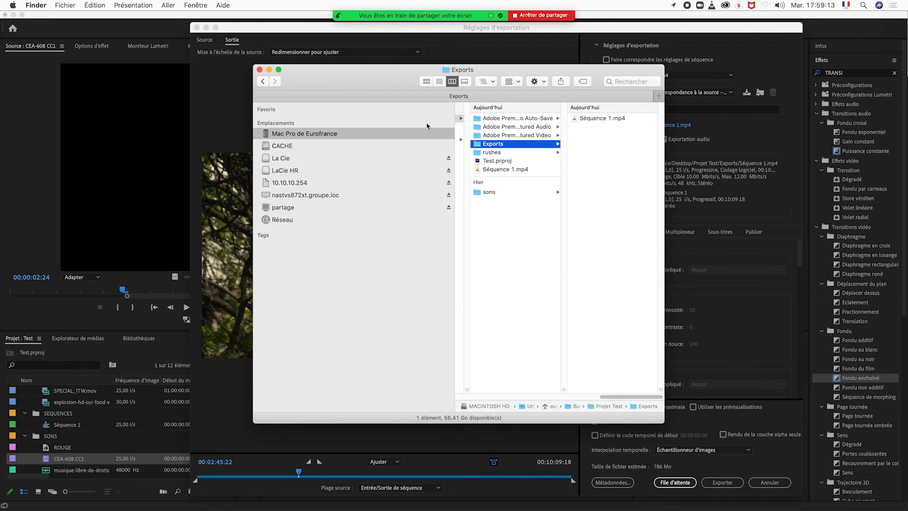
{"action": "left_click_drag", "start_coordinate": [387, 78], "coordinate": [128, 138]}
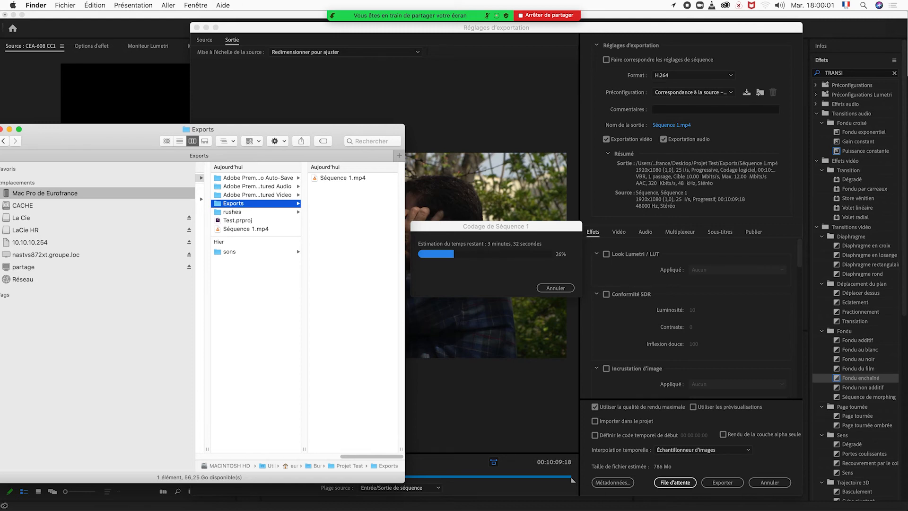
{"action": "mouse_move", "coordinate": [454, 16]}
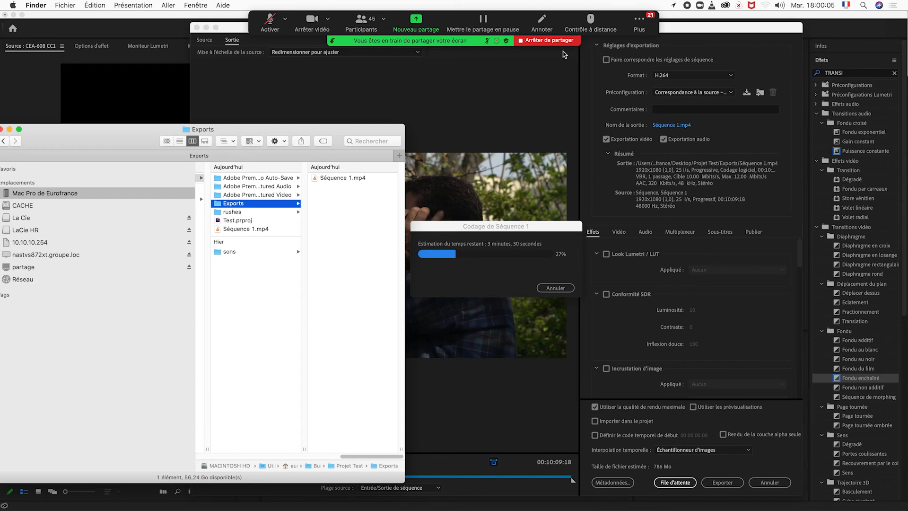
{"action": "left_click", "coordinate": [536, 41]}
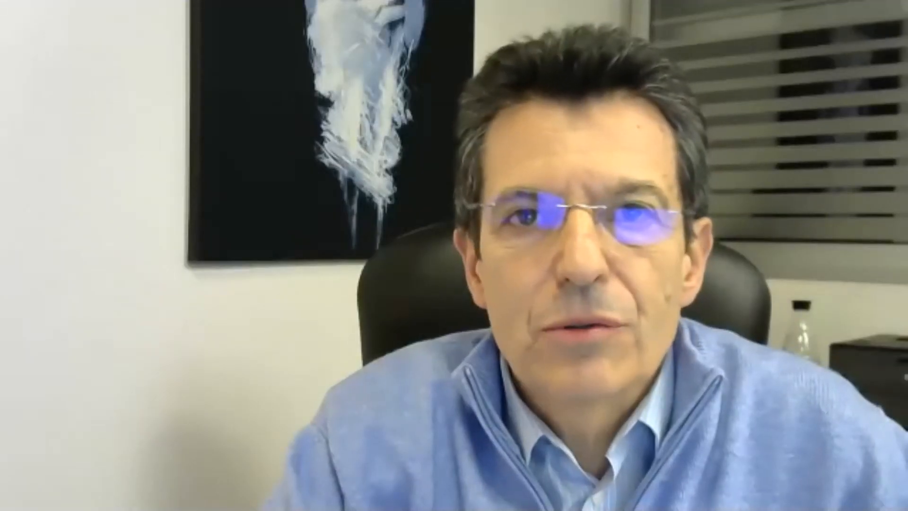
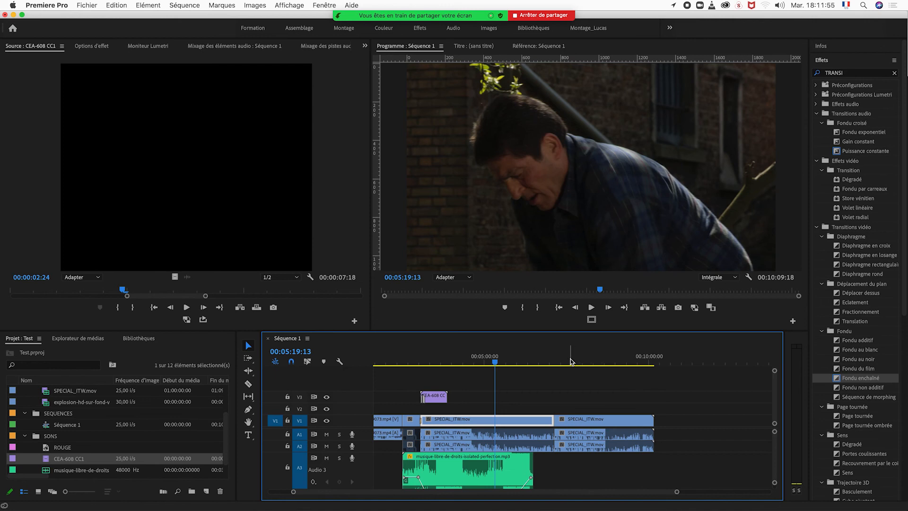
Try scaling the last SPECIAL_ITW.mov clip at 00:07:53:17 to 78 in its effect options
{"action": "left_click", "coordinate": [579, 361]}
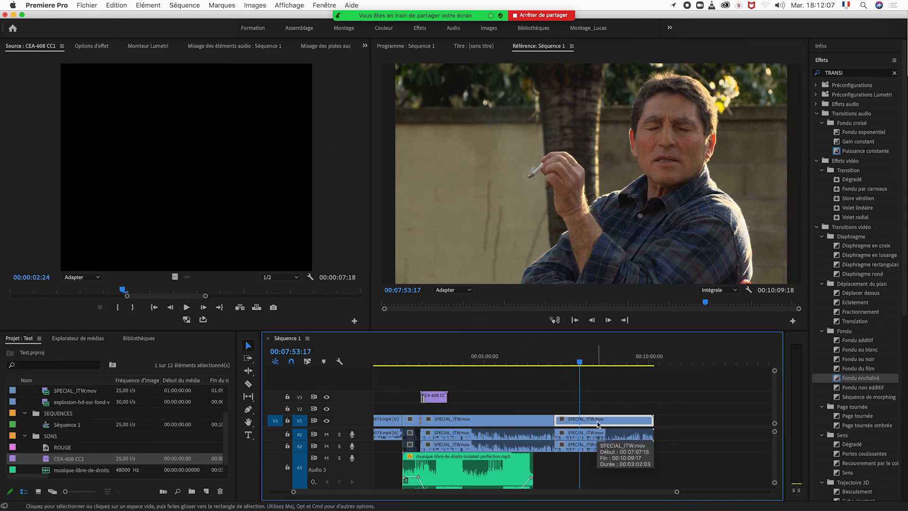
{"action": "left_click", "coordinate": [102, 46]}
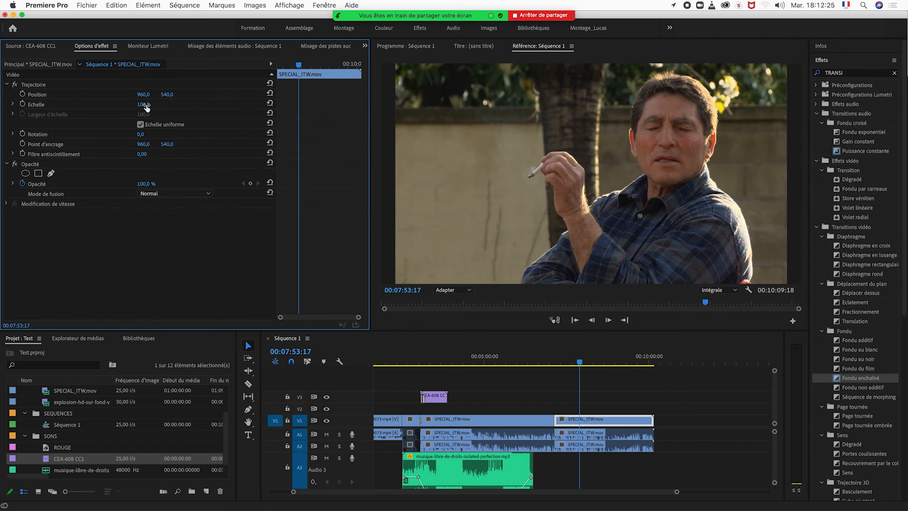
{"action": "left_click_drag", "start_coordinate": [148, 109], "coordinate": [133, 109]}
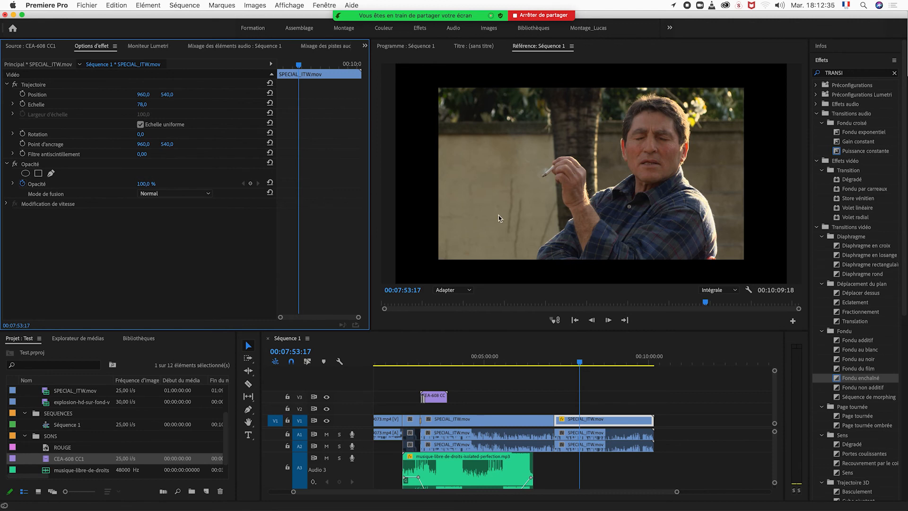
{"action": "key", "text": "super+z"}
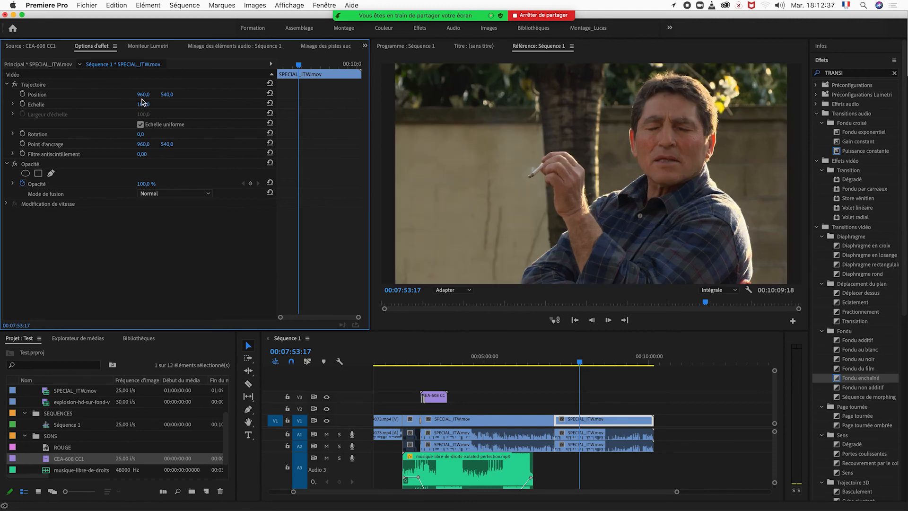
Build a split screen from the last SPECIAL_ITW.mov clip at horizontal position 329 and the preceding clip stacked on V2 at 2249
{"action": "left_click_drag", "start_coordinate": [143, 94], "coordinate": [32, 95]}
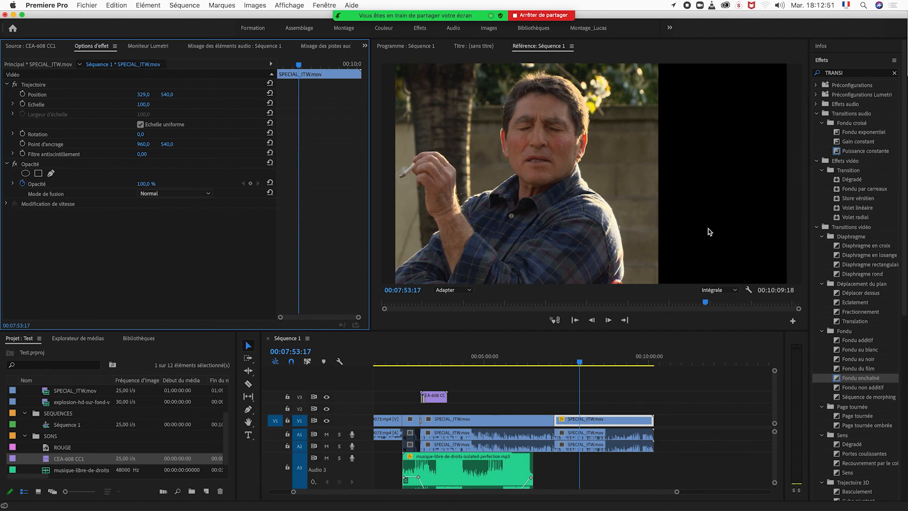
{"action": "left_click", "coordinate": [604, 421]}
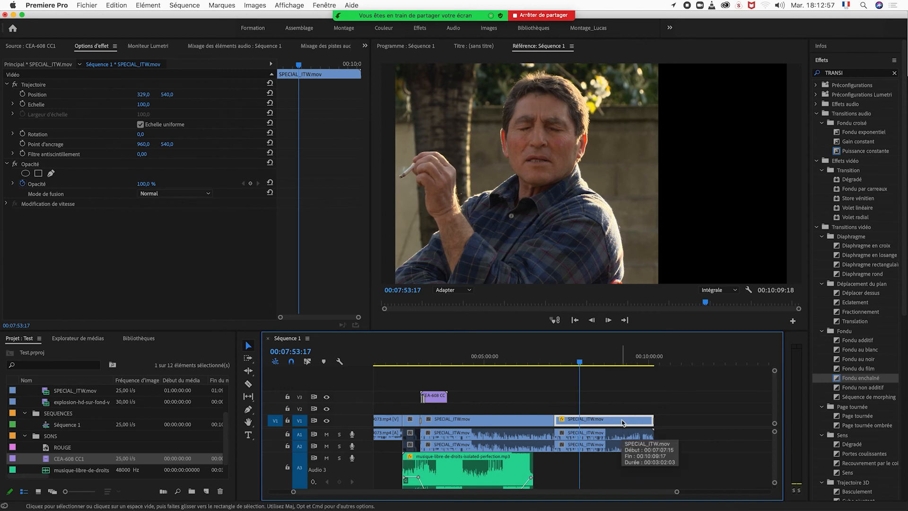
{"action": "left_click", "coordinate": [475, 422]}
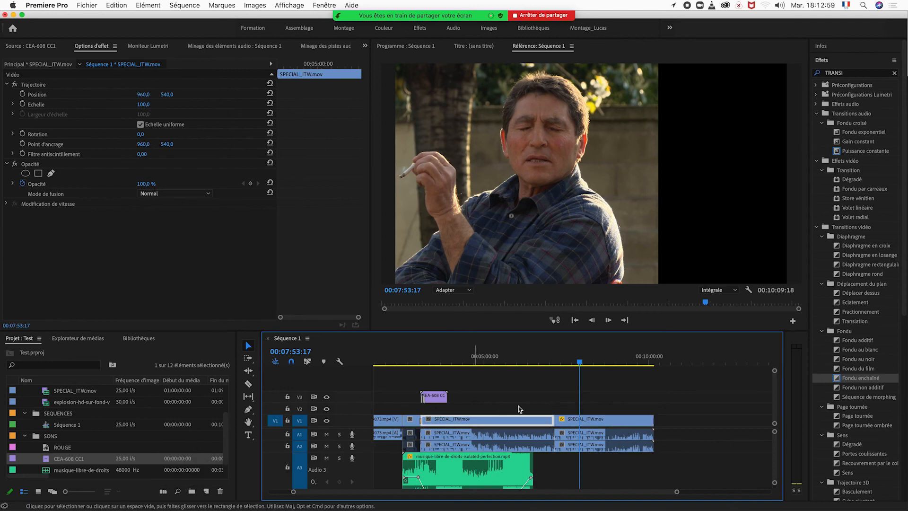
{"action": "left_click_drag", "start_coordinate": [506, 421], "coordinate": [594, 416]}
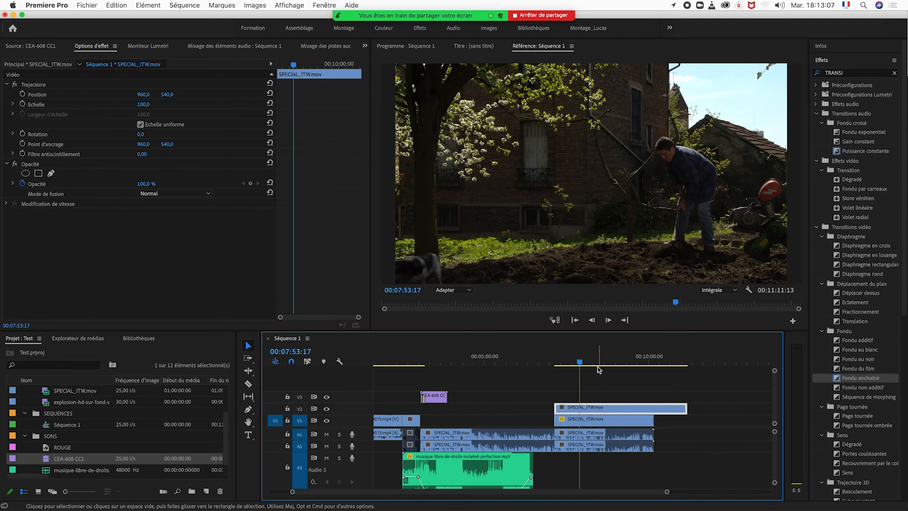
{"action": "left_click_drag", "start_coordinate": [141, 97], "coordinate": [294, 97]}
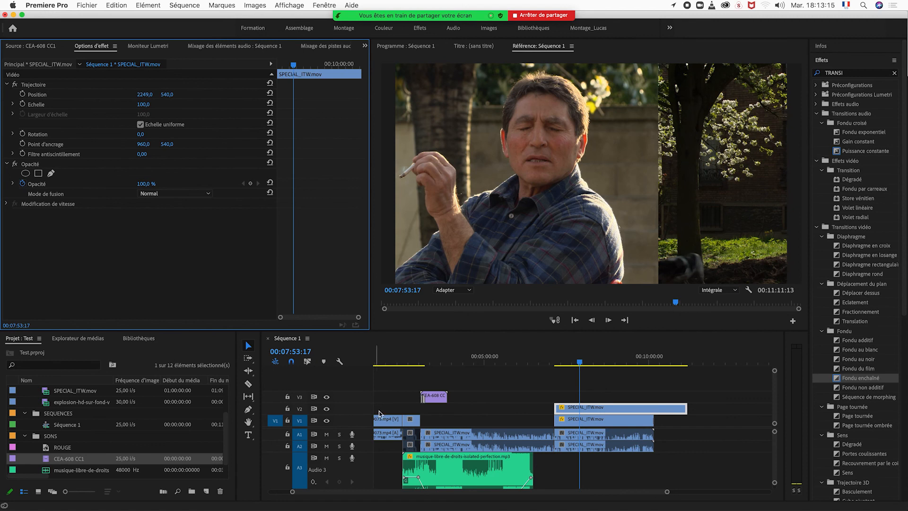
Stack the prp24_jf20_9073.mp4 clip on V3 above both SPECIAL_ITW.mov clips and lower it to vertical position 1226
{"action": "left_click_drag", "start_coordinate": [388, 421], "coordinate": [614, 400]}
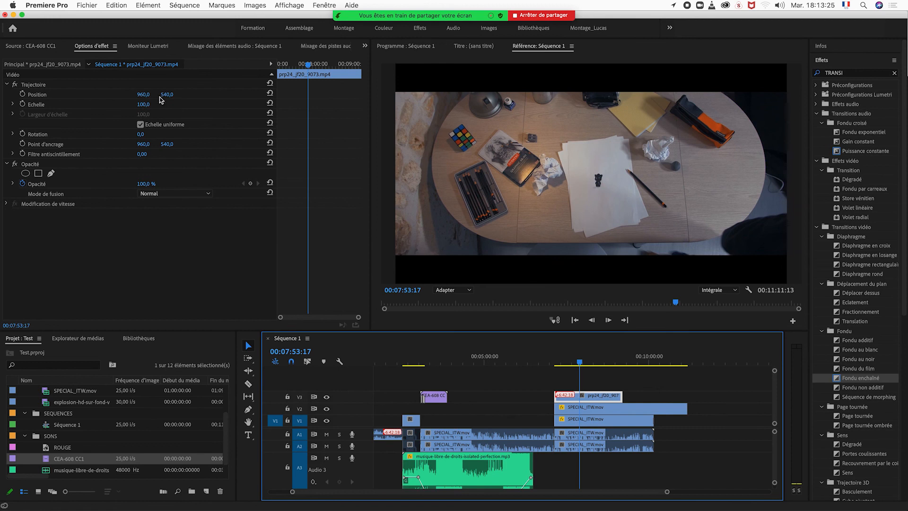
{"action": "left_click_drag", "start_coordinate": [167, 95], "coordinate": [492, 95]}
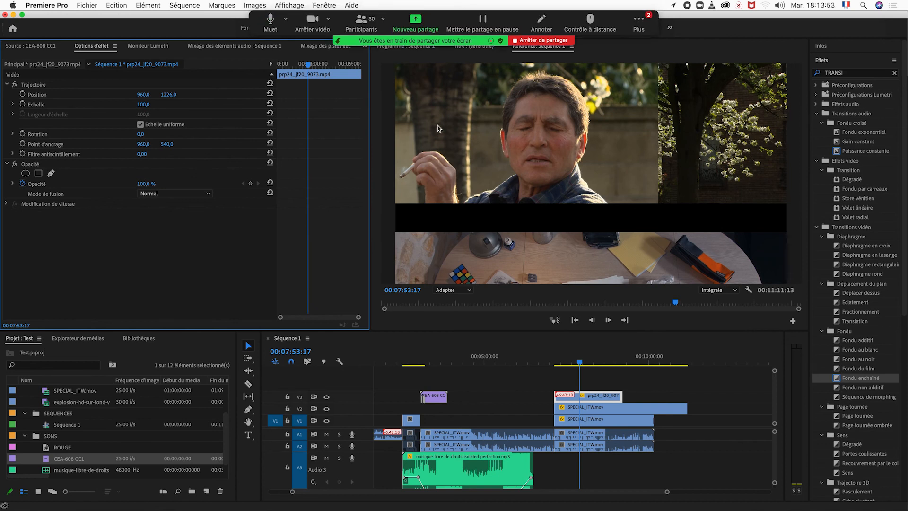
Undo the split-screen clip moves and position changes
{"action": "key", "text": "super+z"}
{"action": "key", "text": "super+z"}
{"action": "key", "text": "super+z"}
{"action": "key", "text": "super+z"}
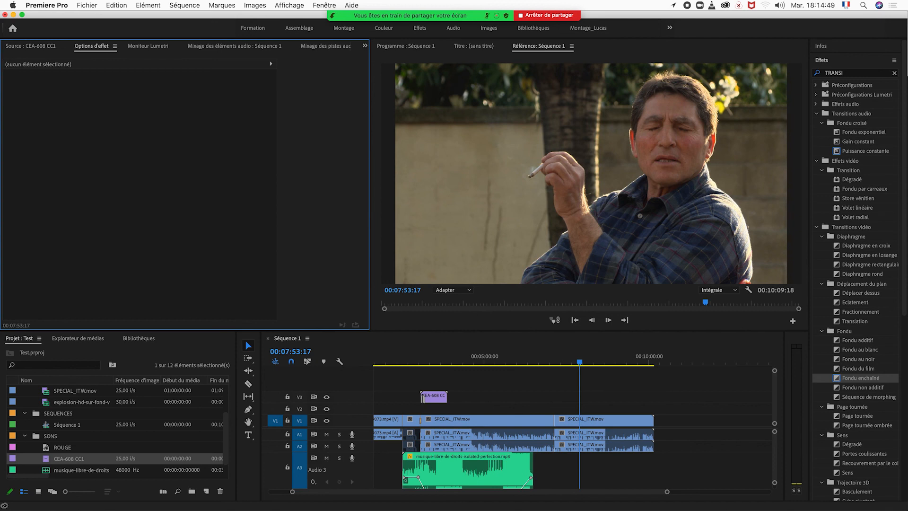
{"action": "left_click", "coordinate": [567, 16]}
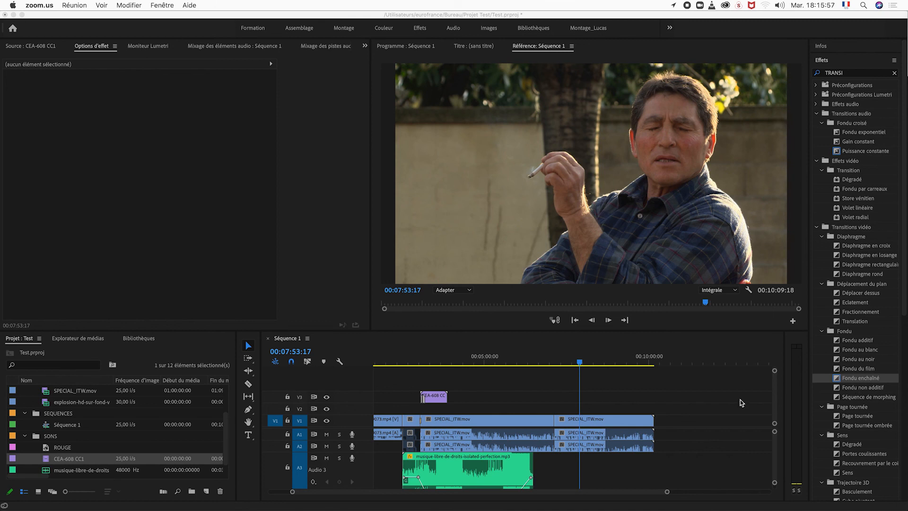
{"action": "left_click", "coordinate": [554, 364]}
{"action": "left_click", "coordinate": [556, 364]}
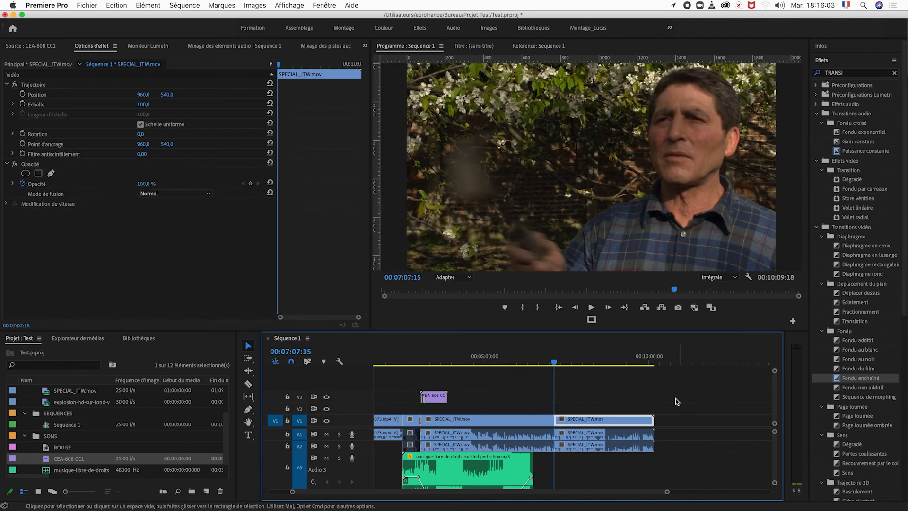
{"action": "key", "text": "minus"}
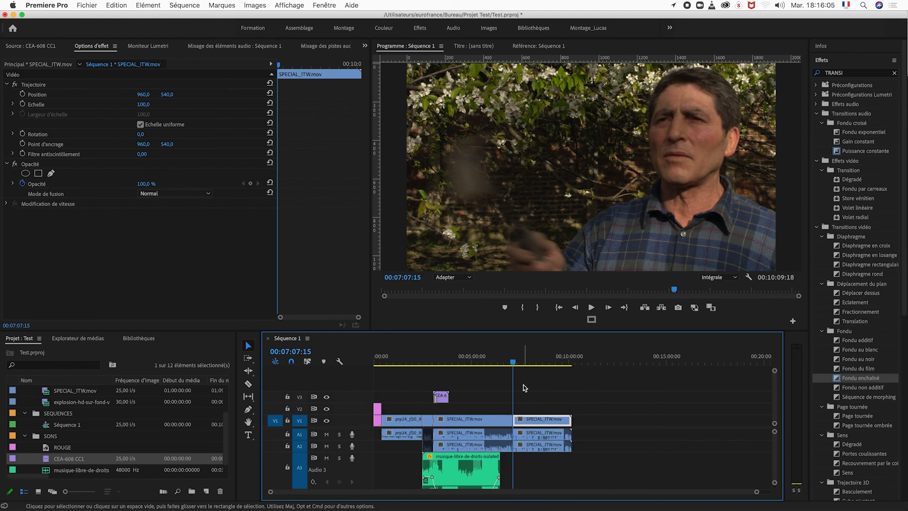
{"action": "left_click_drag", "start_coordinate": [482, 367], "coordinate": [443, 367]}
{"action": "left_click_drag", "start_coordinate": [385, 367], "coordinate": [374, 367]}
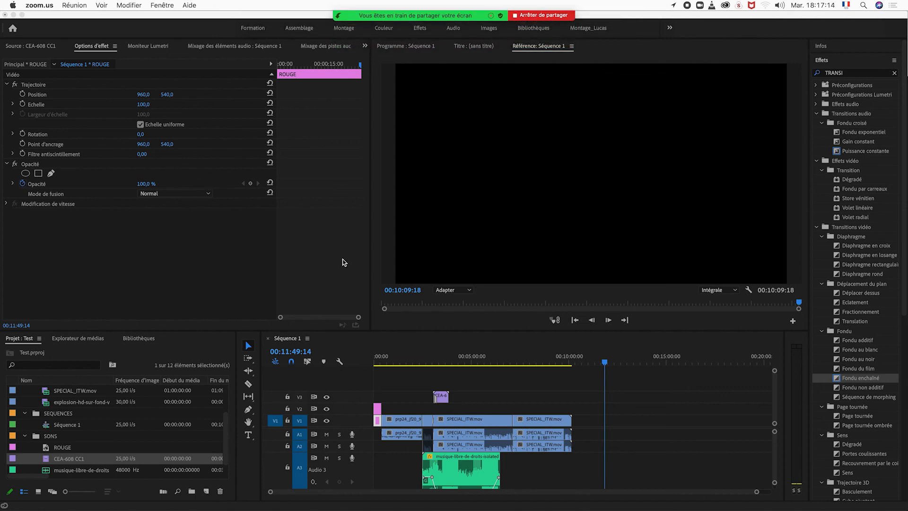
Apply the Lumetri creative look SL NOIR LDR to the last SPECIAL_ITW.mov clip, with the playhead at 00:08:34:18
{"action": "left_click", "coordinate": [544, 361]}
{"action": "left_click", "coordinate": [543, 360]}
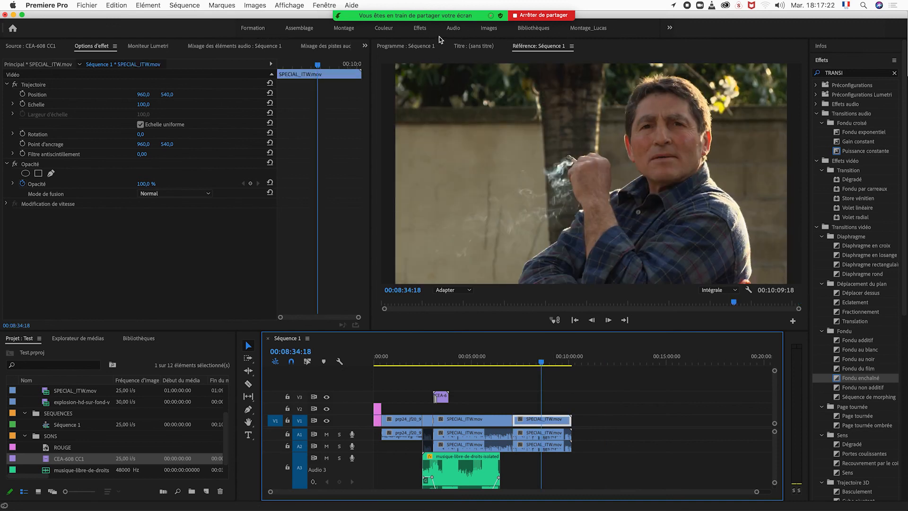
{"action": "left_click", "coordinate": [384, 28]}
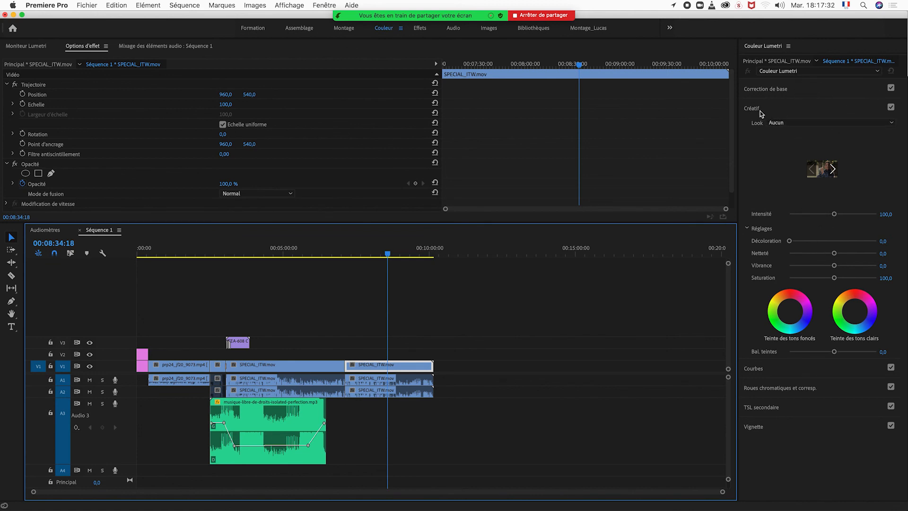
{"action": "left_click", "coordinate": [854, 125]}
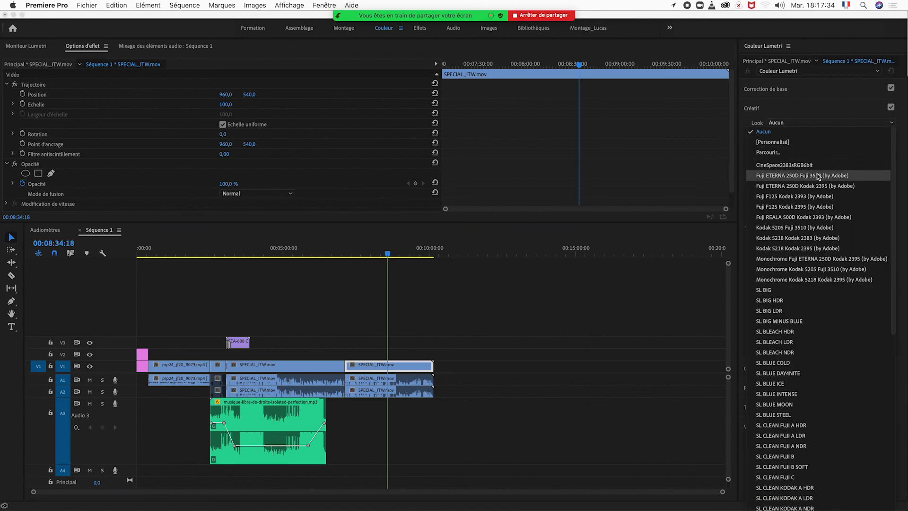
{"action": "scroll", "coordinate": [817, 274], "scroll_direction": "down", "scroll_amount": 10}
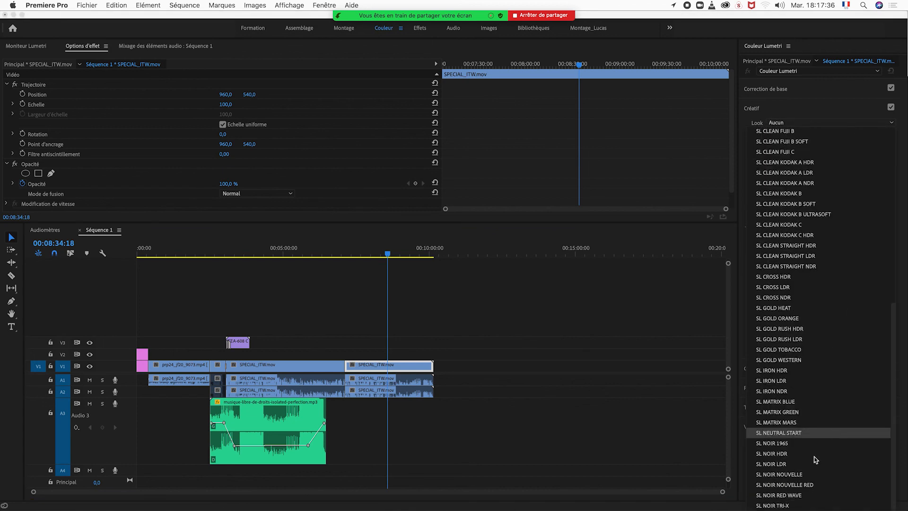
{"action": "left_click", "coordinate": [796, 466]}
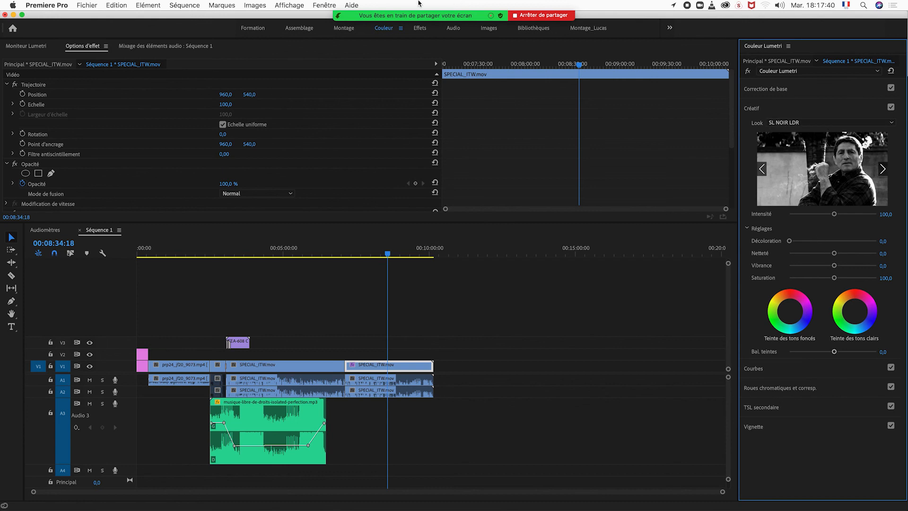
Look at the graded clip in the Tous les panneaux workspace and switch to the Effets workspace
{"action": "left_click", "coordinate": [669, 29]}
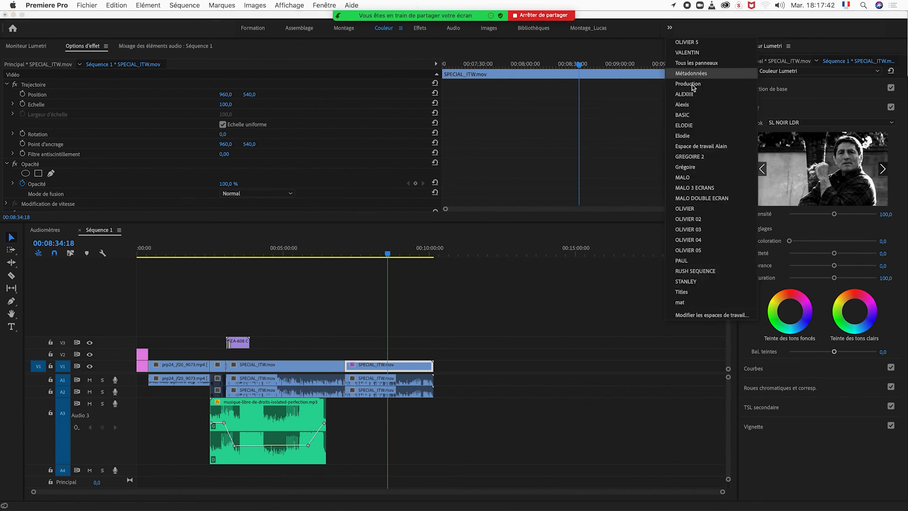
{"action": "left_click", "coordinate": [699, 68]}
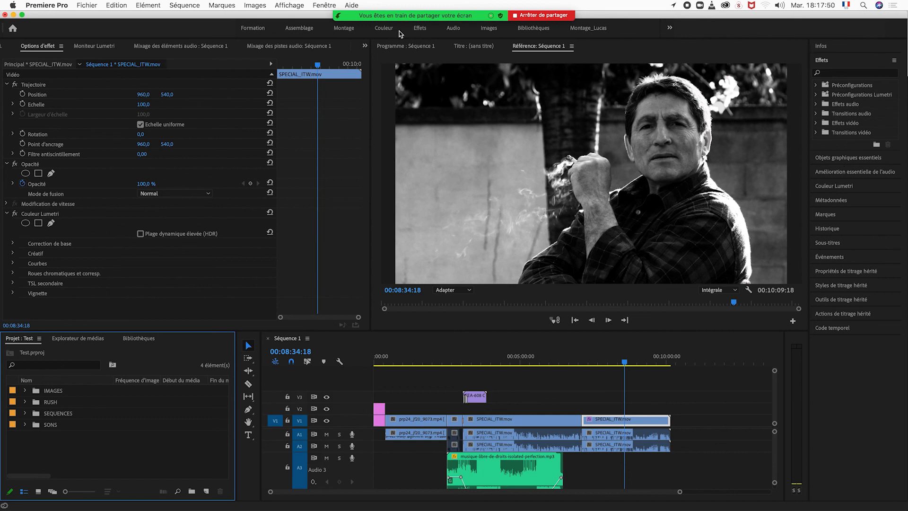
{"action": "left_click", "coordinate": [420, 30]}
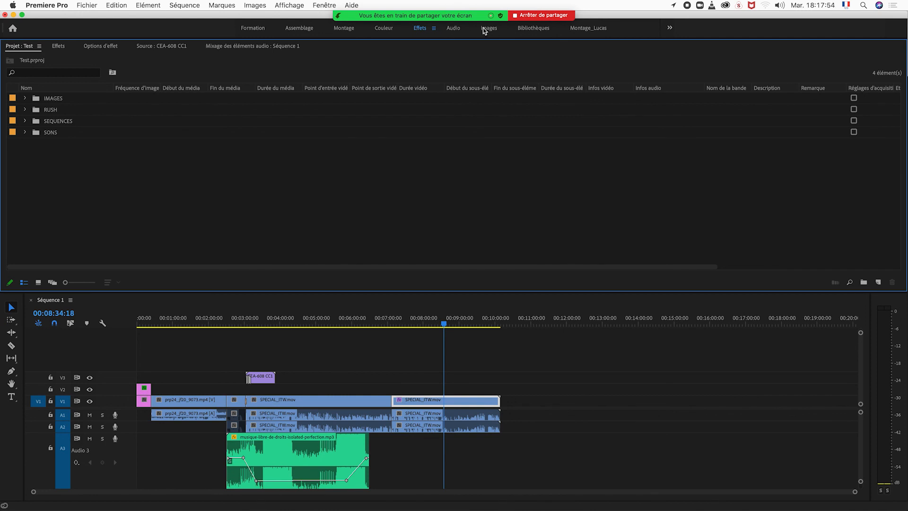
In the Couleur workspace, set the last SPECIAL_ITW.mov clip's Décoloration to 18,4 and Netteté to 7,0, and look through the other Lumetri sections
{"action": "left_click", "coordinate": [385, 28]}
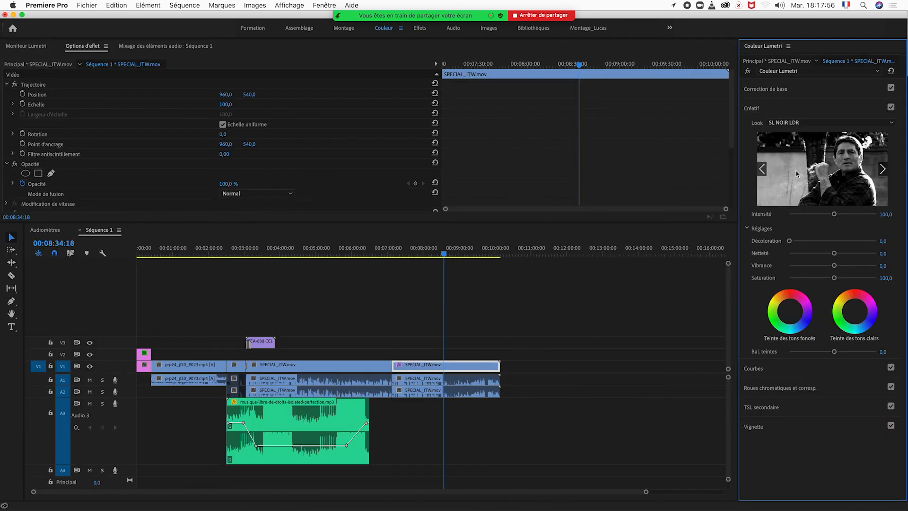
{"action": "left_click_drag", "start_coordinate": [789, 242], "coordinate": [837, 254]}
{"action": "left_click", "coordinate": [768, 368]}
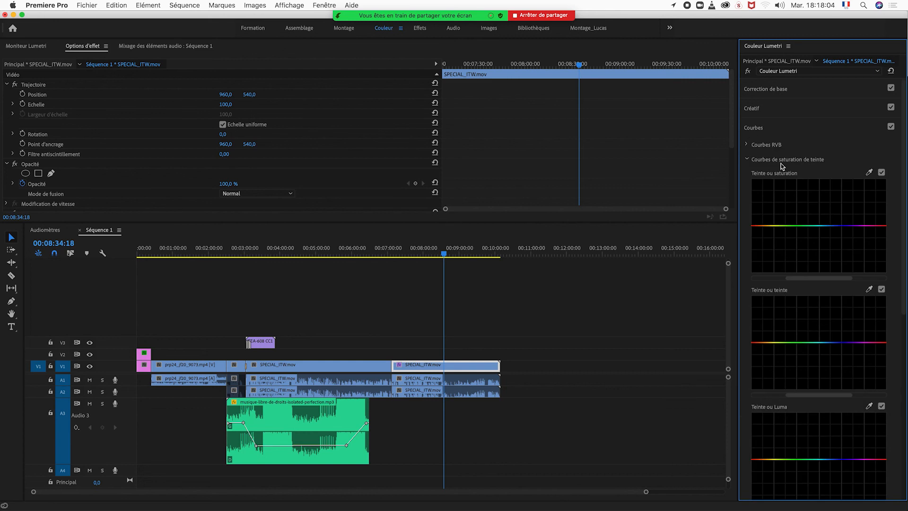
{"action": "left_click", "coordinate": [756, 132]}
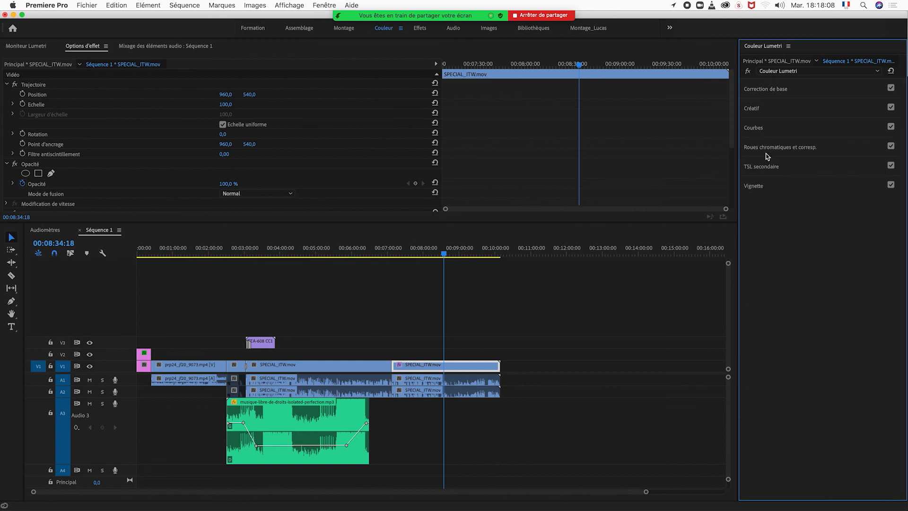
{"action": "left_click", "coordinate": [754, 110]}
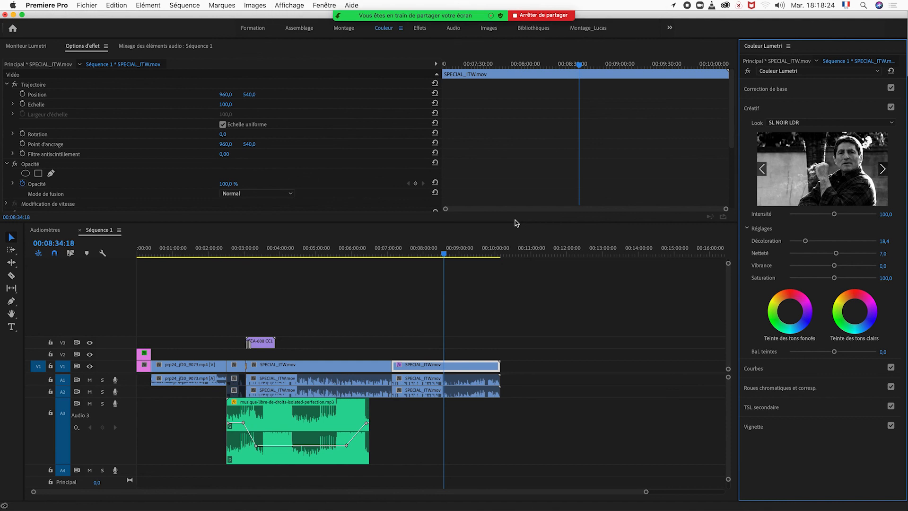
Move the playhead to 00:07:52:24 and show the graded clip in the Tous les panneaux workspace
{"action": "left_click_drag", "start_coordinate": [436, 255], "coordinate": [419, 255]}
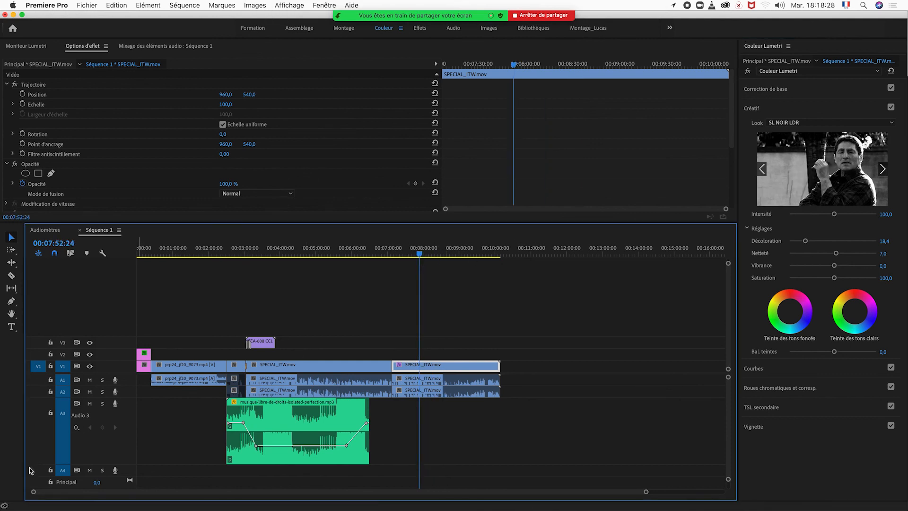
{"action": "left_click", "coordinate": [670, 28]}
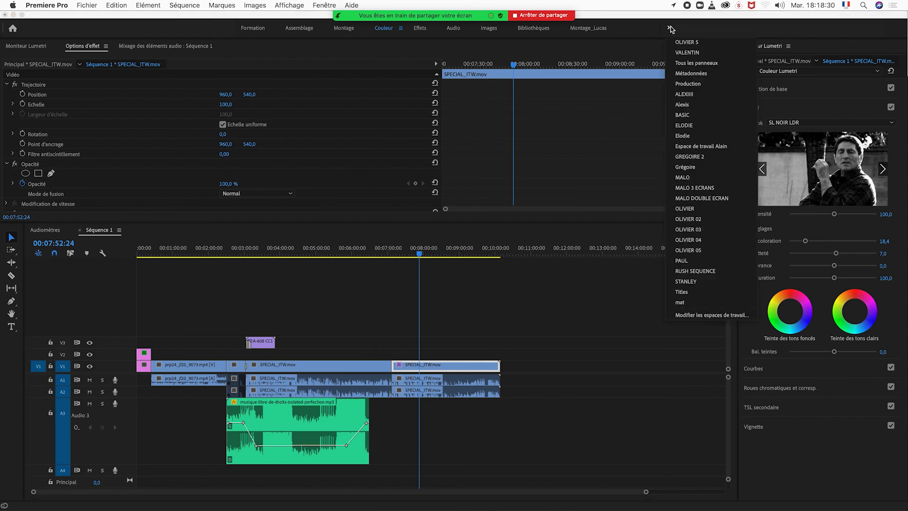
{"action": "left_click", "coordinate": [726, 65]}
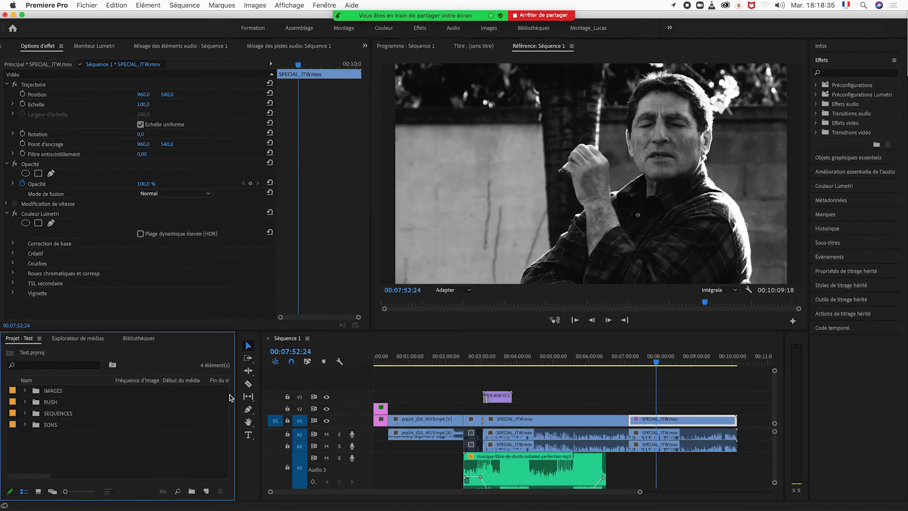
Create a 1920 × 1080 adjustment layer at 25,00 i/s and place it on V2 at the start of the last SPECIAL_ITW.mov clip
{"action": "left_click", "coordinate": [206, 491]}
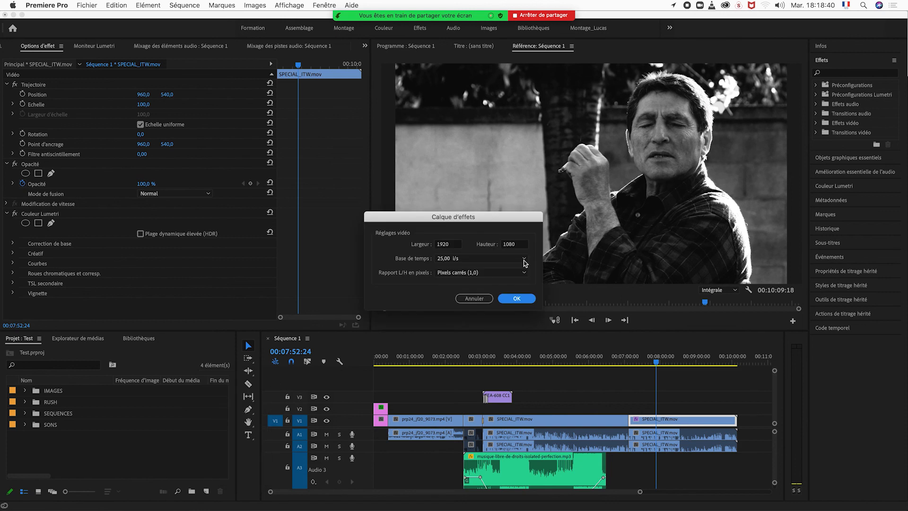
{"action": "left_click", "coordinate": [528, 299]}
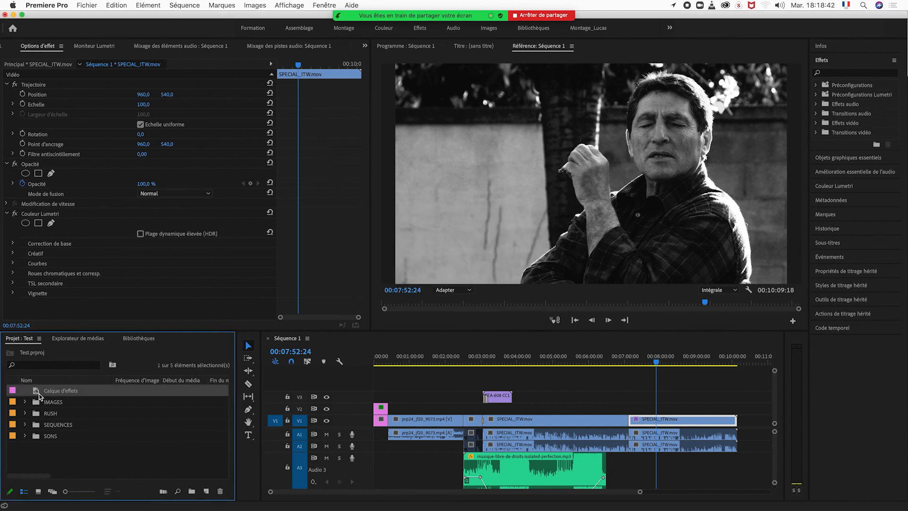
{"action": "left_click_drag", "start_coordinate": [49, 392], "coordinate": [628, 409]}
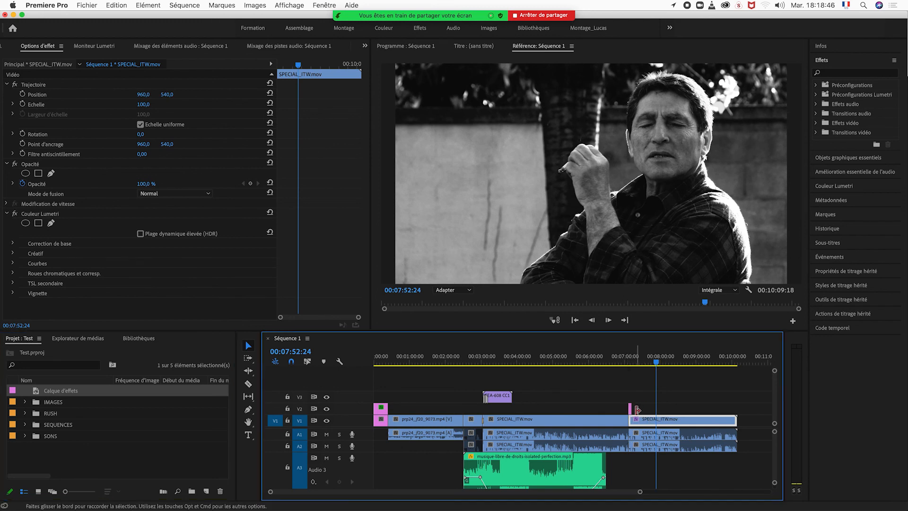
Extend the adjustment layer on V2 to the end of the last SPECIAL_ITW.mov clip
{"action": "key", "text": "equal"}
{"action": "key", "text": "equal"}
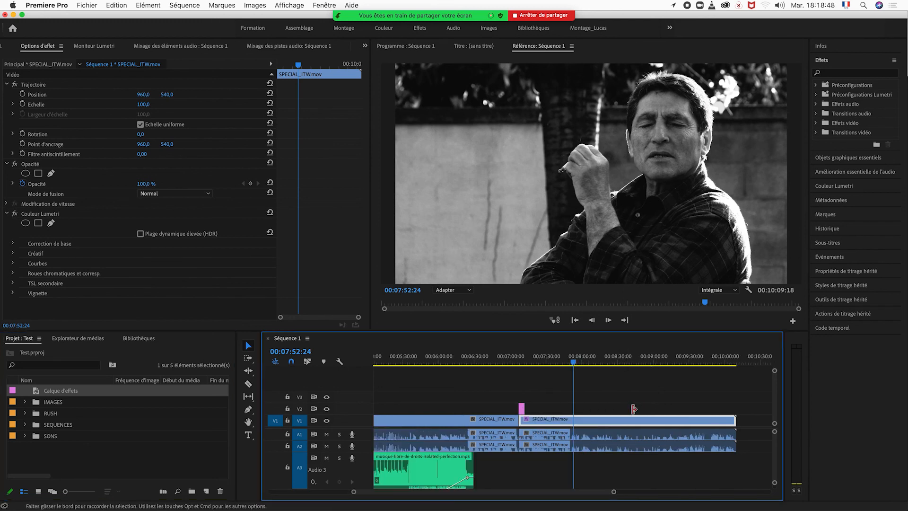
{"action": "left_click_drag", "start_coordinate": [474, 409], "coordinate": [736, 408]}
{"action": "key", "text": "minus"}
{"action": "key", "text": "minus"}
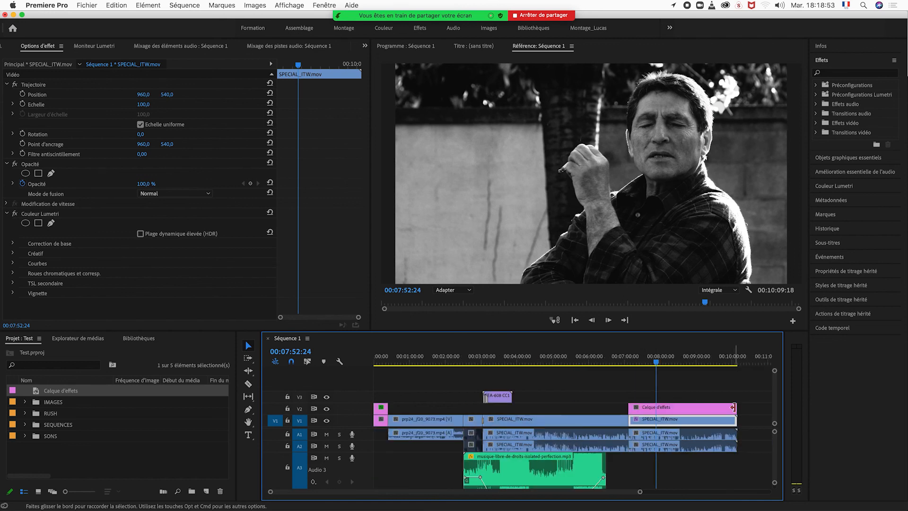
Select the adjustment layer on V2 and open its Lumetri settings in the Couleur workspace
{"action": "left_click", "coordinate": [677, 407]}
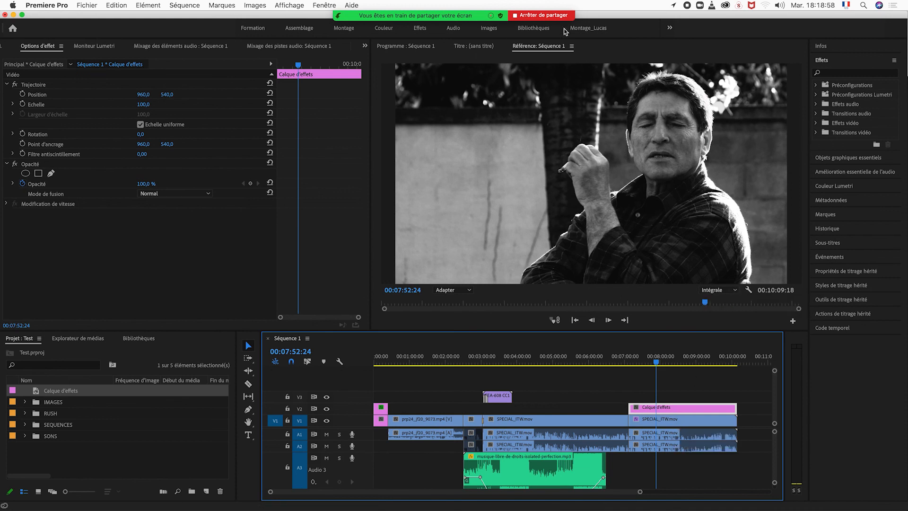
{"action": "left_click", "coordinate": [387, 29]}
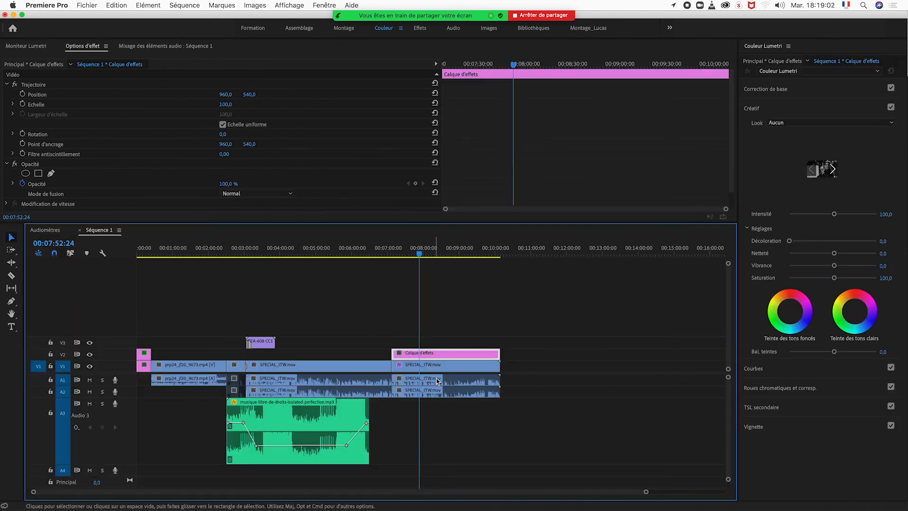